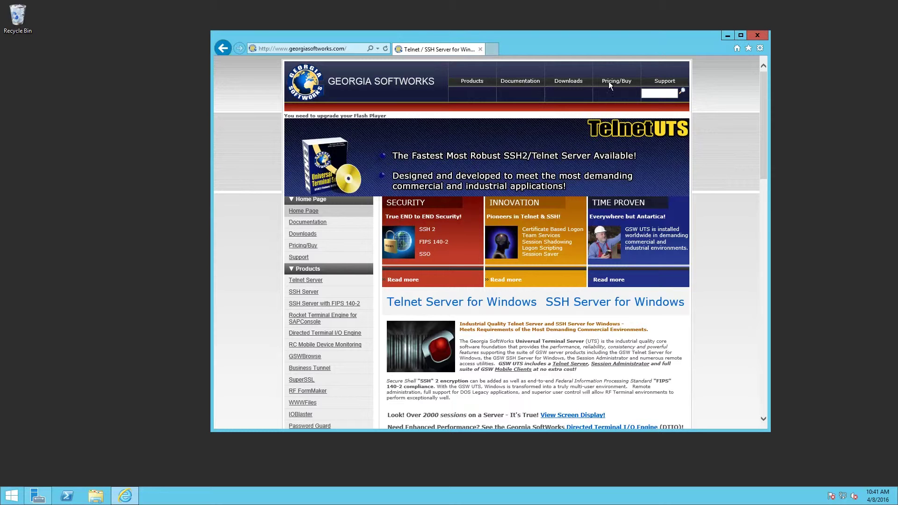
- Download and save the 64-bit UTS package gsw128_x64.zip from the Telnet Server downloads section
{"action": "left_click", "coordinate": [572, 83]}
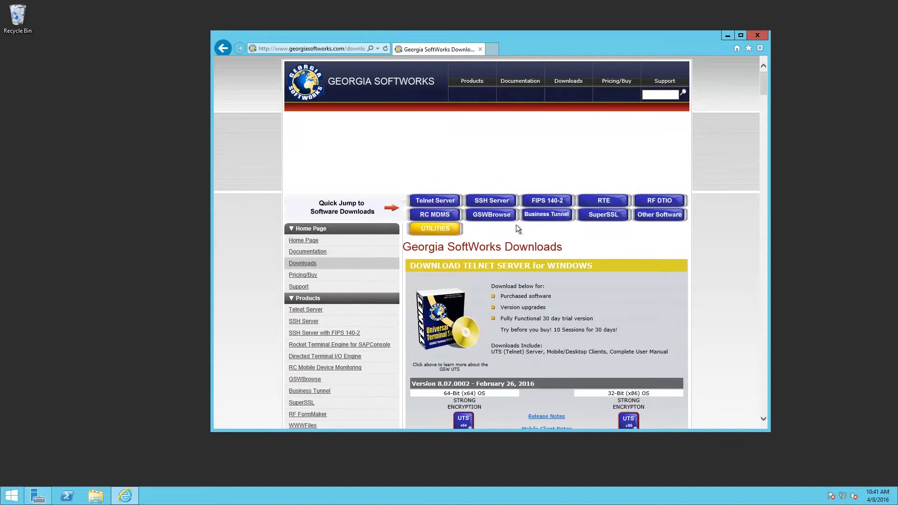
{"action": "scroll", "coordinate": [514, 265], "scroll_direction": "down", "scroll_amount": 5}
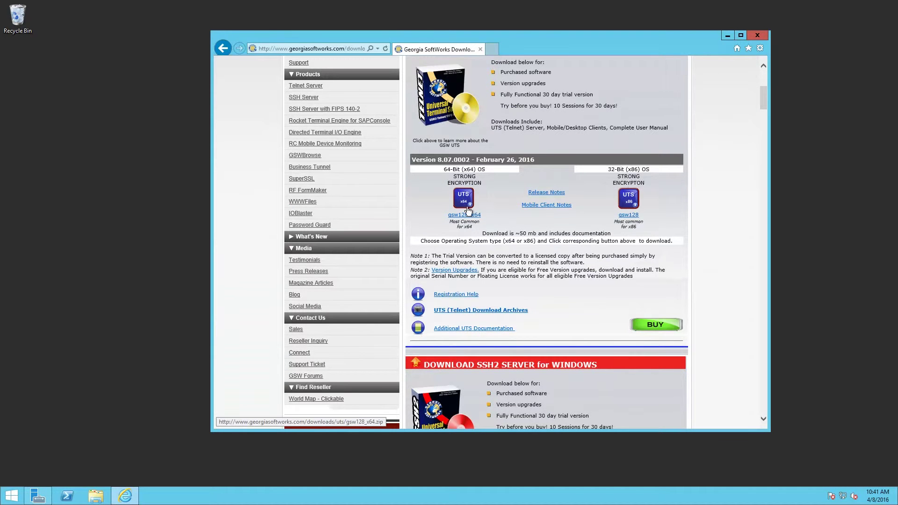
{"action": "left_click", "coordinate": [464, 202]}
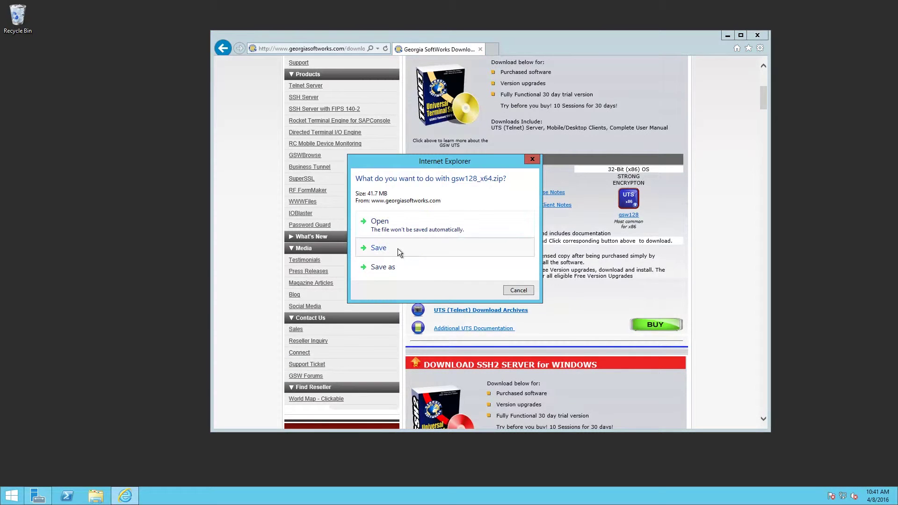
{"action": "left_click", "coordinate": [397, 248]}
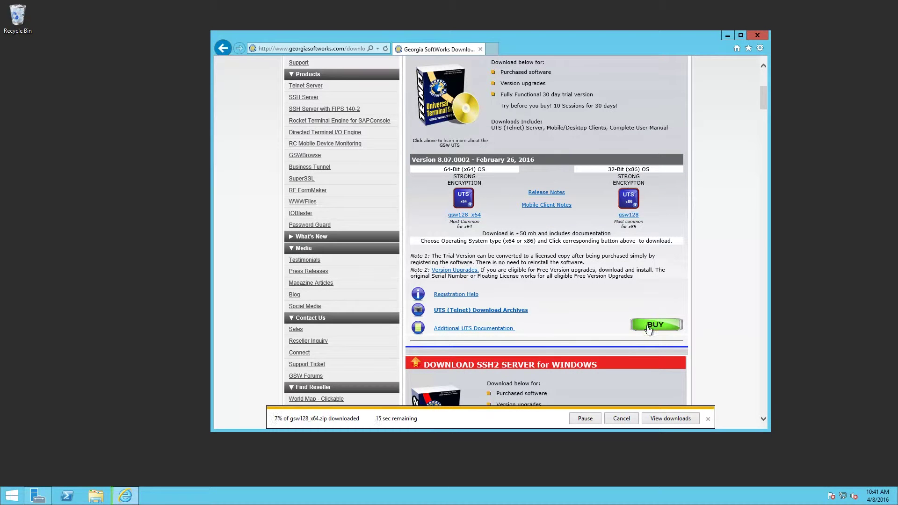
- Create a new folder named GSW on the desktop
{"action": "right_click", "coordinate": [123, 202]}
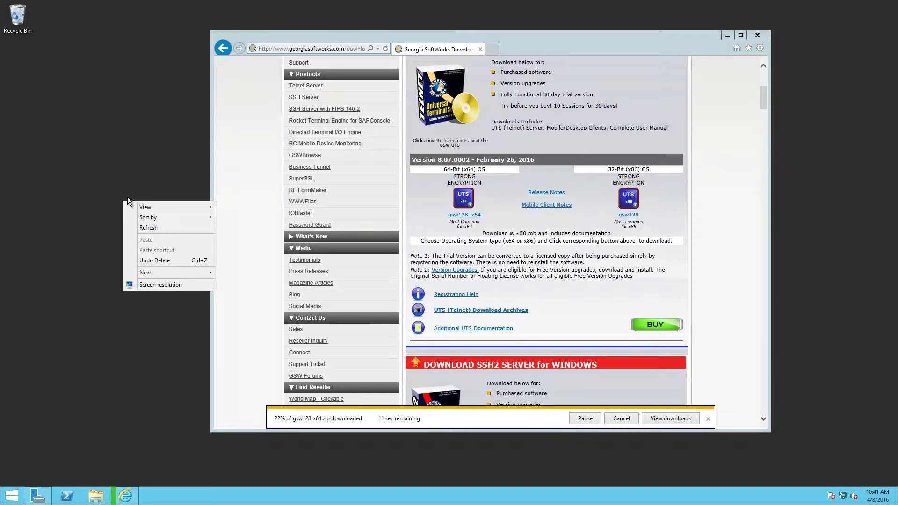
{"action": "mouse_move", "coordinate": [159, 275]}
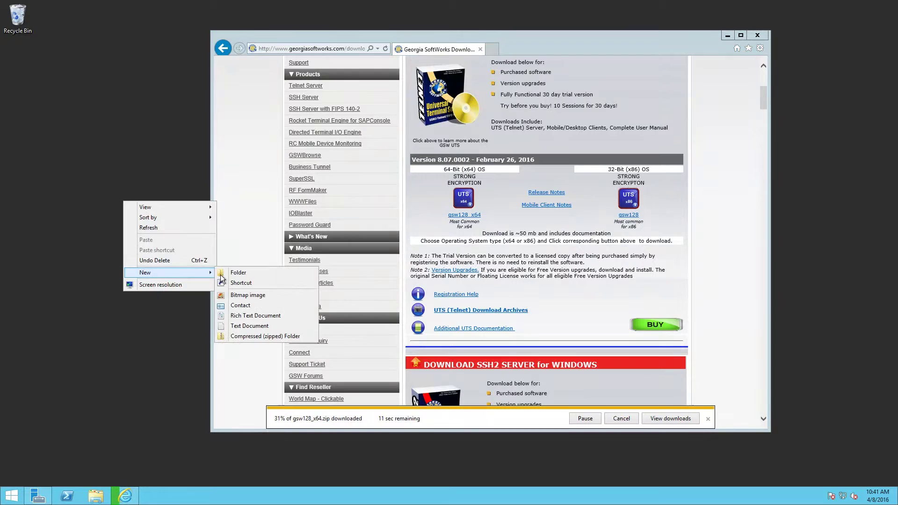
{"action": "left_click", "coordinate": [231, 275]}
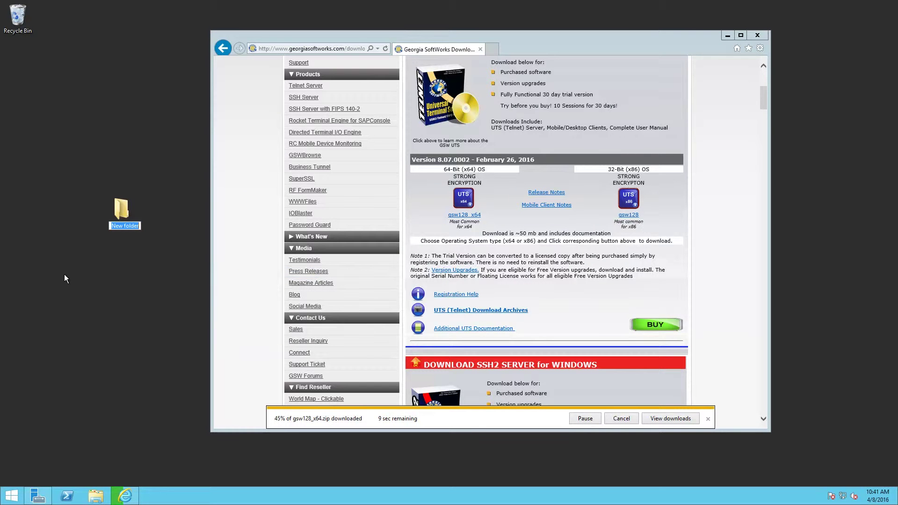
{"action": "type", "text": "GSW"}
{"action": "key", "text": "Return"}
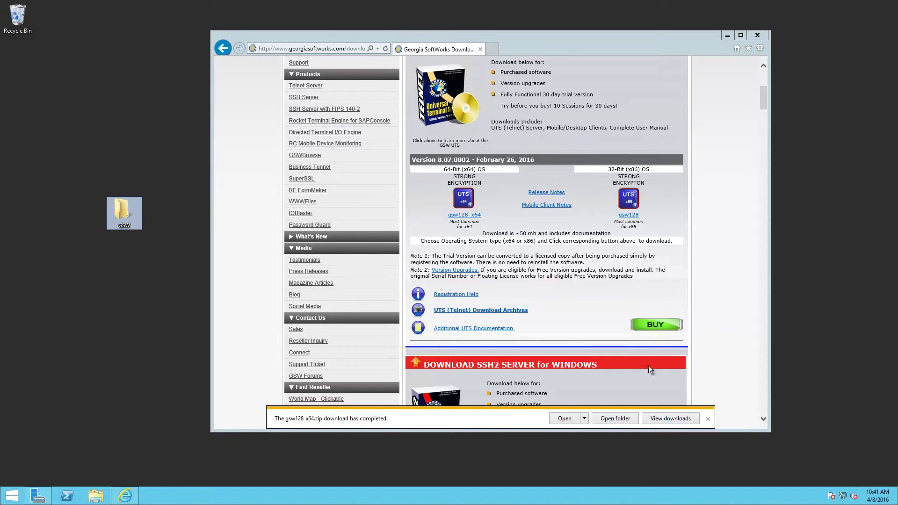
- Move the downloaded gsw128_x64 zip into GSW and close the Downloads and browser windows
{"action": "left_click", "coordinate": [616, 419]}
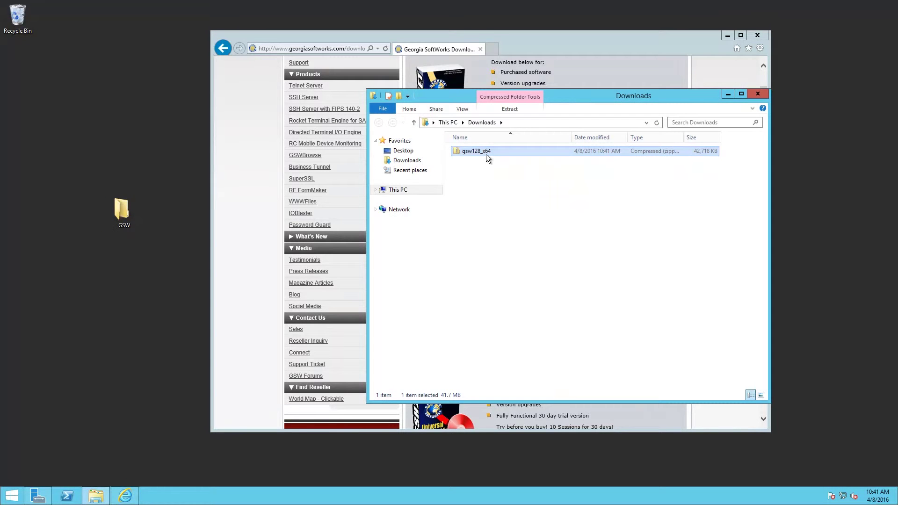
{"action": "left_click_drag", "start_coordinate": [488, 150], "coordinate": [121, 213]}
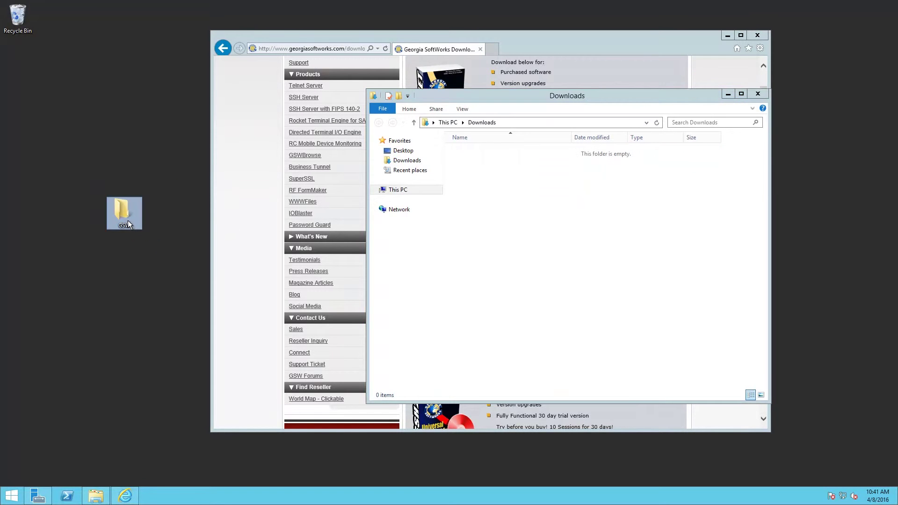
{"action": "left_click", "coordinate": [757, 93]}
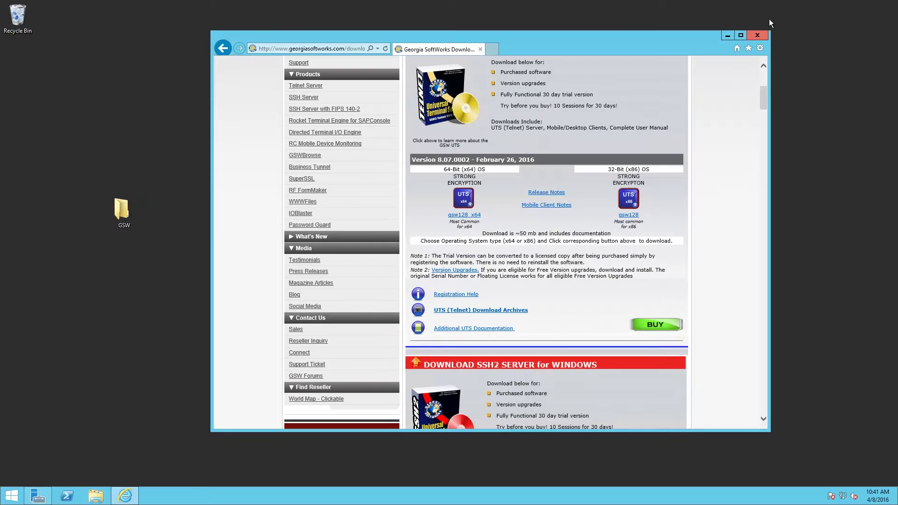
{"action": "left_click", "coordinate": [757, 35]}
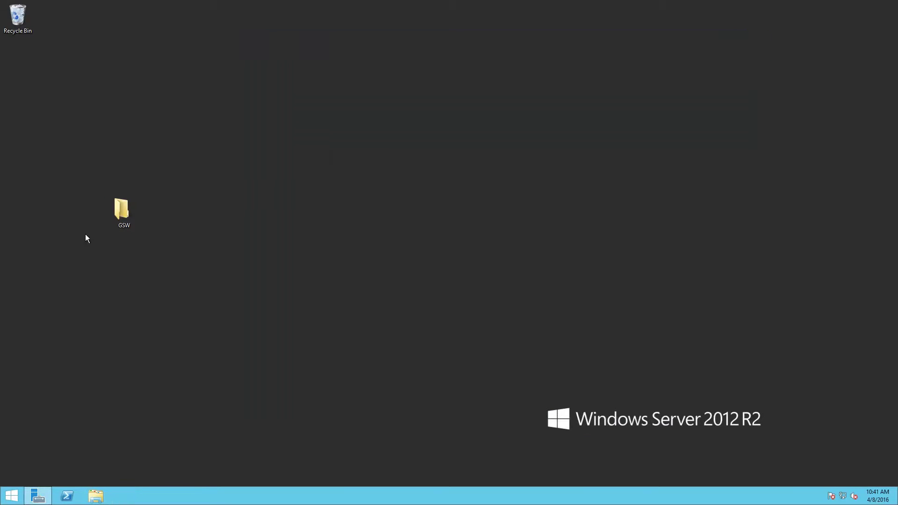
- Extract gsw128_x64.zip inside GSW into a gsw128_x64 folder and scroll down to setup
{"action": "left_click", "coordinate": [124, 212]}
{"action": "double_click", "coordinate": [124, 212]}
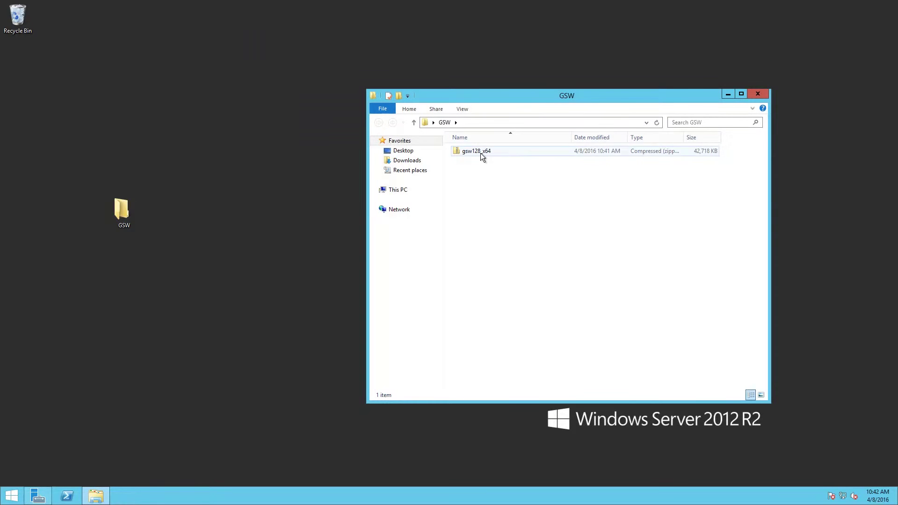
{"action": "right_click", "coordinate": [480, 152]}
{"action": "left_click", "coordinate": [510, 182]}
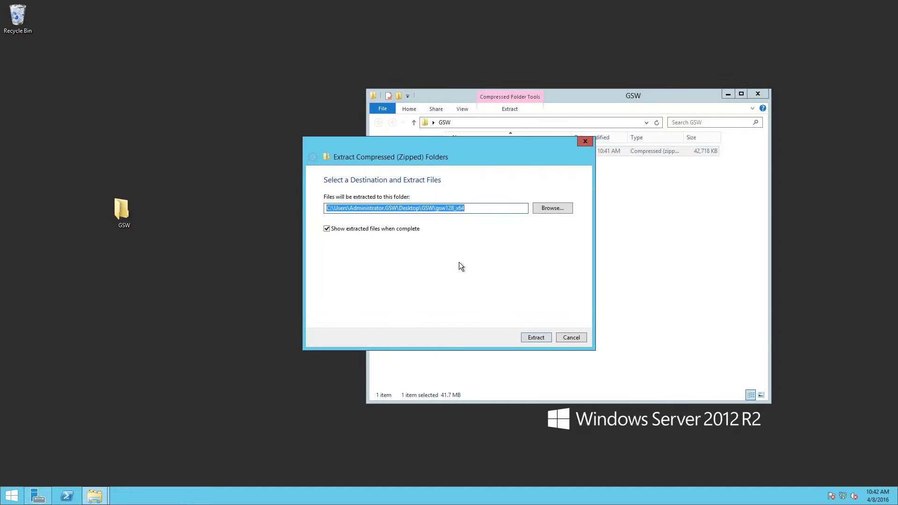
{"action": "left_click", "coordinate": [536, 337]}
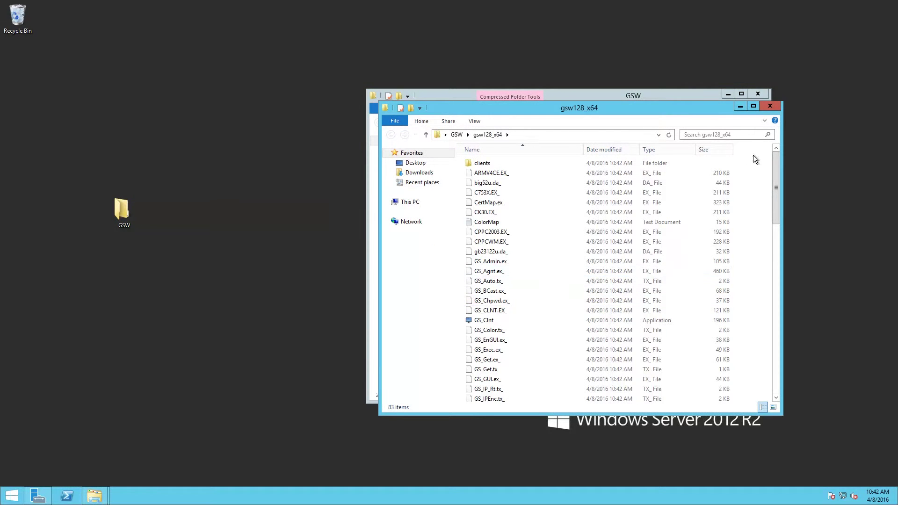
{"action": "left_click_drag", "start_coordinate": [775, 169], "coordinate": [779, 301]}
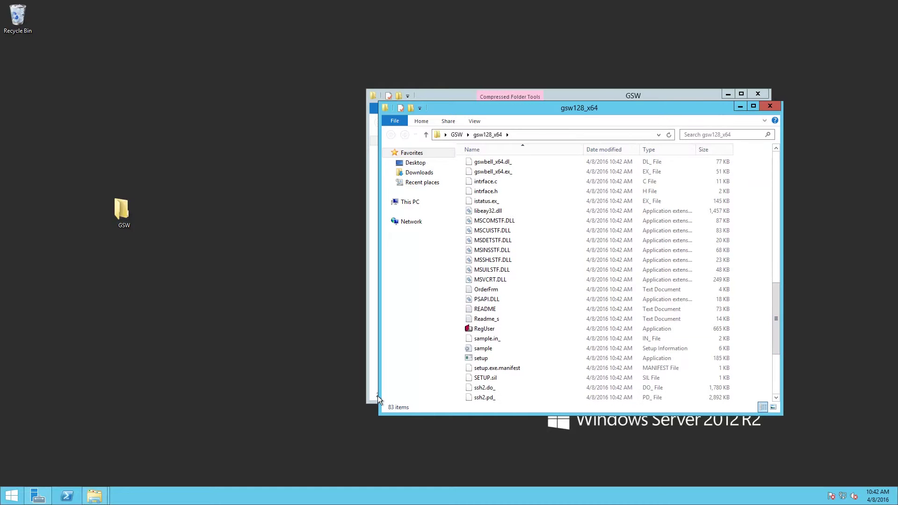
- Run setup as administrator for a Full install into C:\GS_UTS, then close both Explorer windows
{"action": "right_click", "coordinate": [482, 358]}
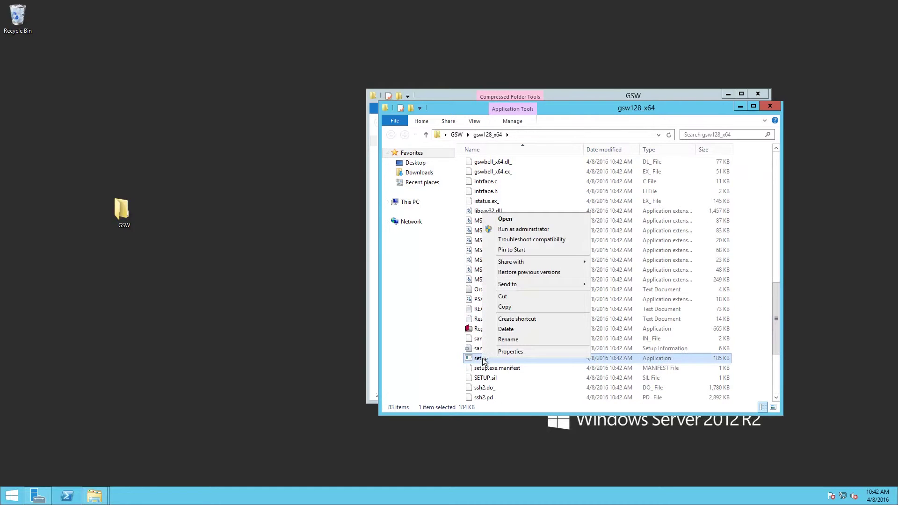
{"action": "left_click", "coordinate": [534, 229]}
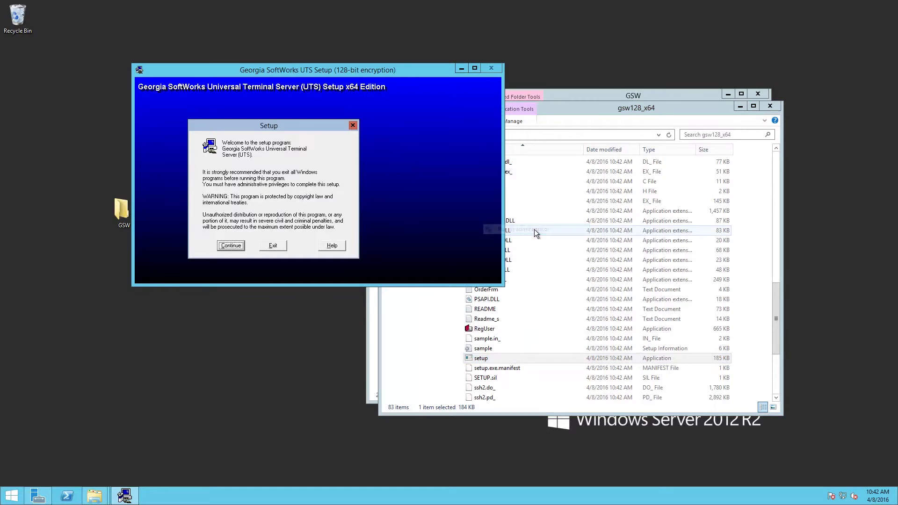
{"action": "left_click", "coordinate": [228, 247]}
{"action": "left_click", "coordinate": [217, 213]}
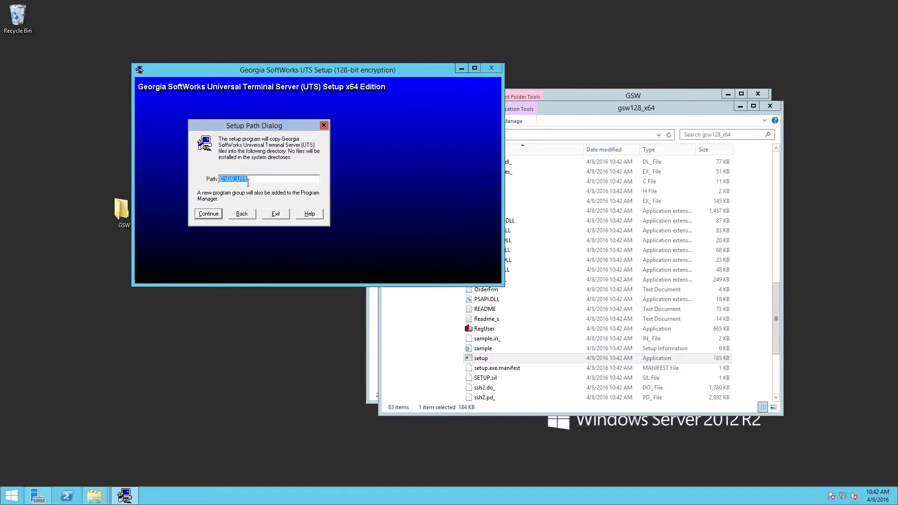
{"action": "left_click", "coordinate": [208, 214]}
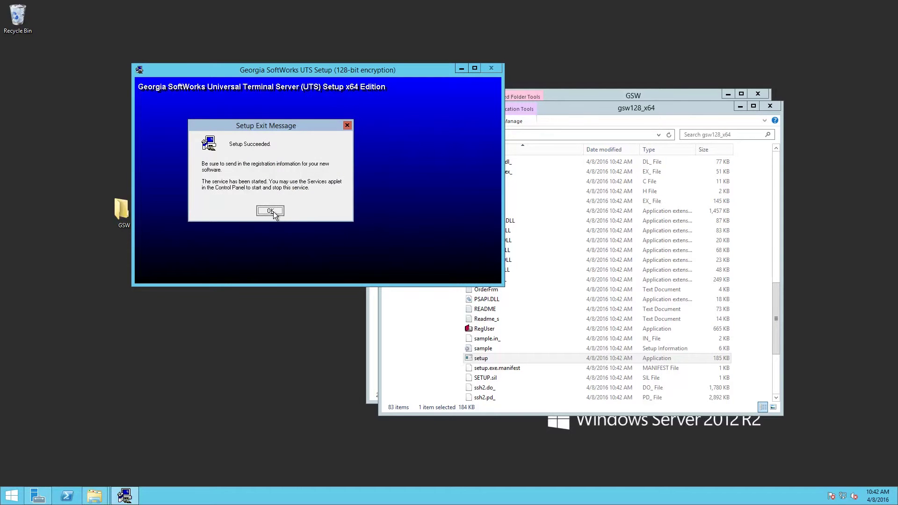
{"action": "left_click", "coordinate": [271, 211]}
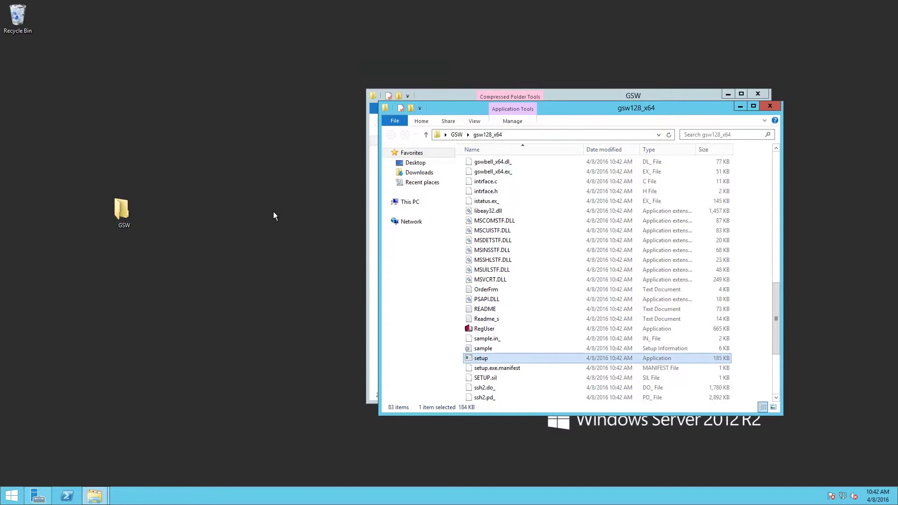
{"action": "left_click", "coordinate": [772, 106]}
{"action": "left_click", "coordinate": [763, 93]}
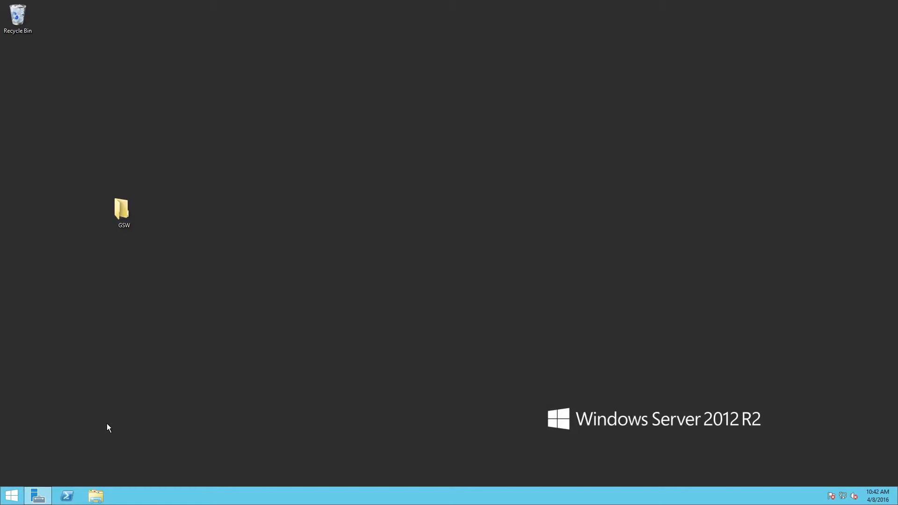
- Launch Computer Management from Server Manager Tools and bring up options on the local Users list
{"action": "left_click", "coordinate": [37, 496]}
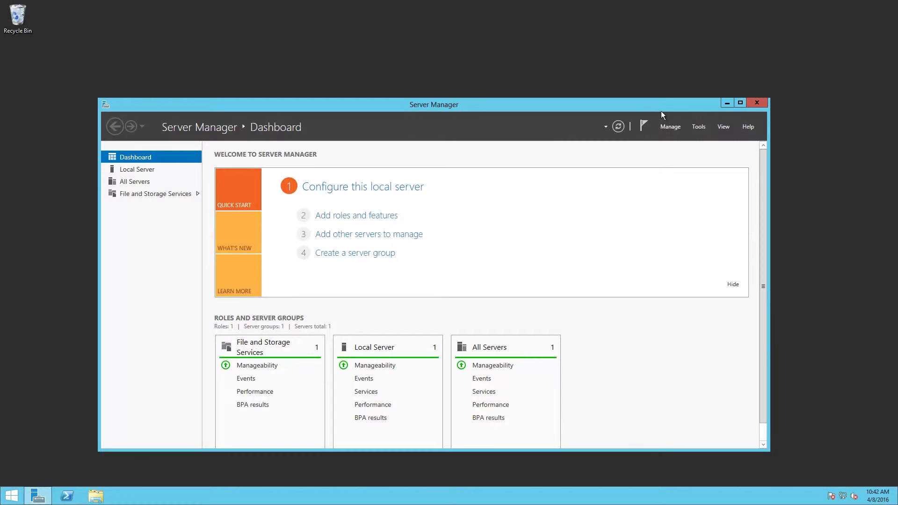
{"action": "left_click", "coordinate": [699, 128]}
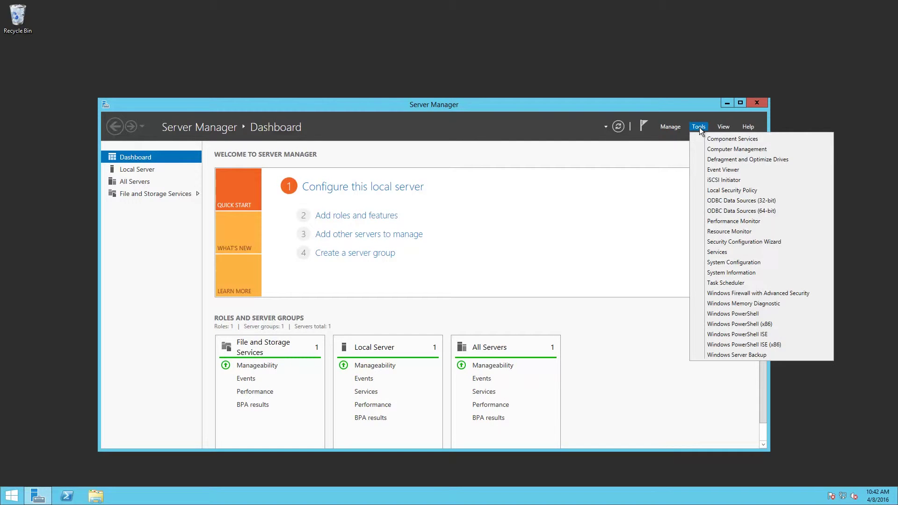
{"action": "left_click", "coordinate": [721, 149]}
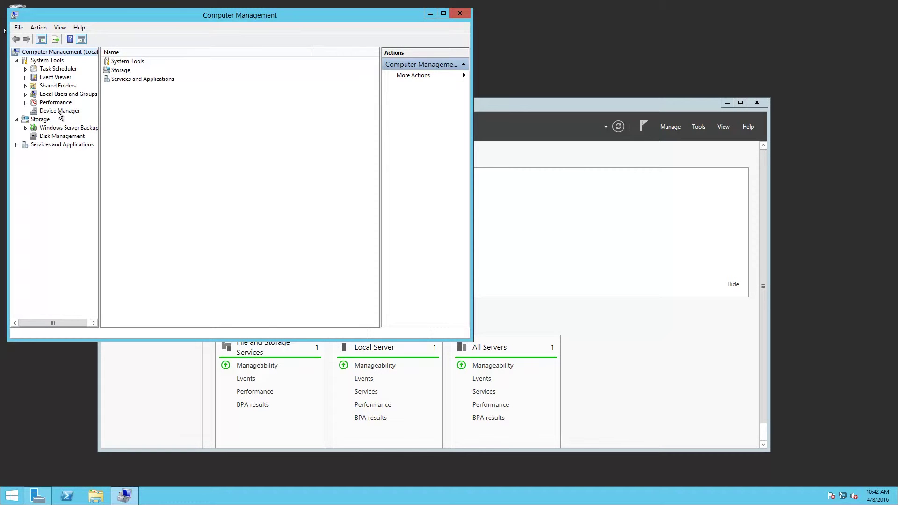
{"action": "left_click", "coordinate": [61, 95]}
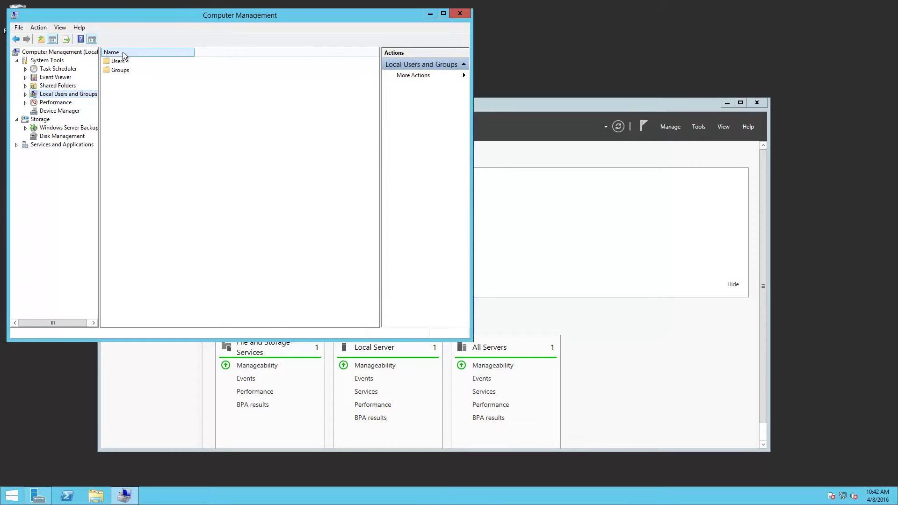
{"action": "double_click", "coordinate": [119, 63]}
{"action": "right_click", "coordinate": [128, 96]}
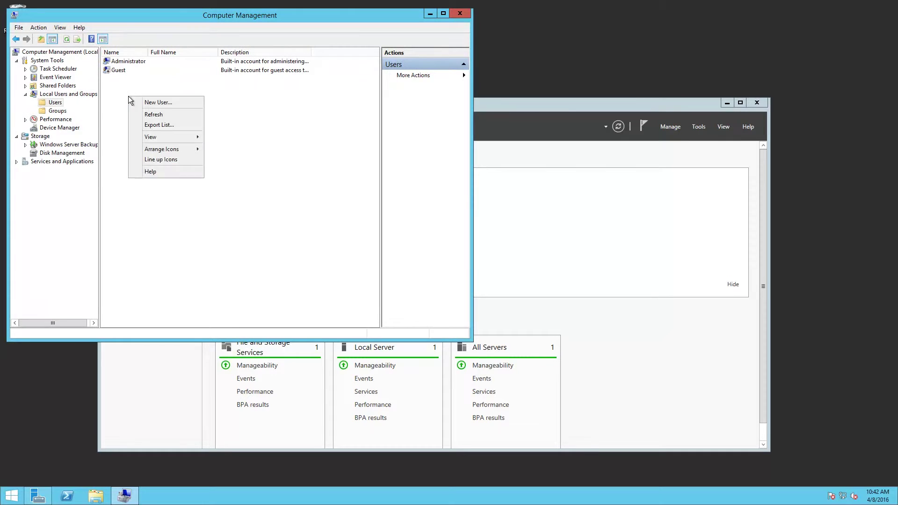
- Start a New User with user name RFuser and enter its password twice
{"action": "left_click", "coordinate": [171, 105]}
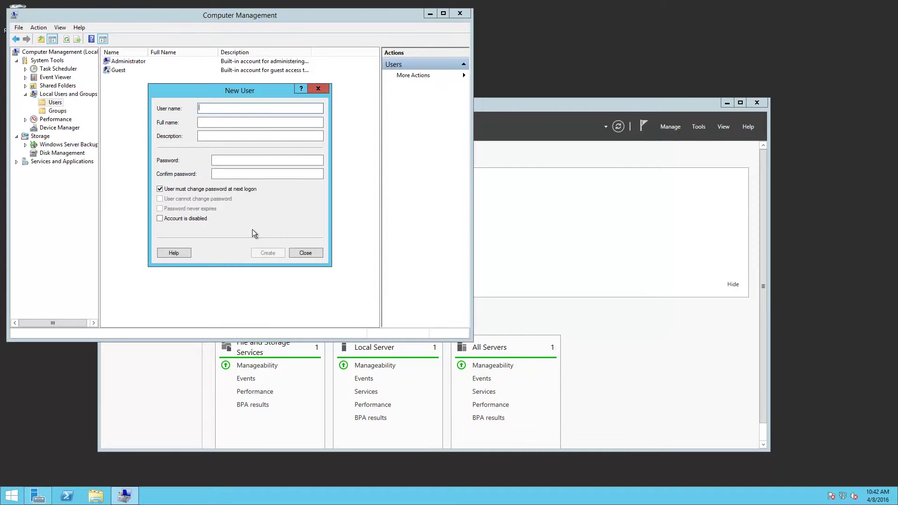
{"action": "type", "text": "RFu"}
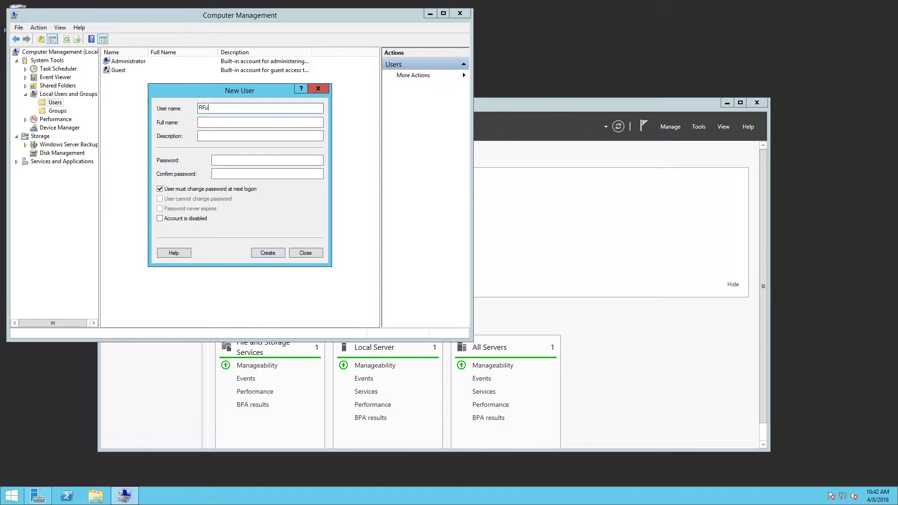
{"action": "type", "text": "ser"}
{"action": "left_click", "coordinate": [232, 162]}
{"action": "type", "text": "•••••"}
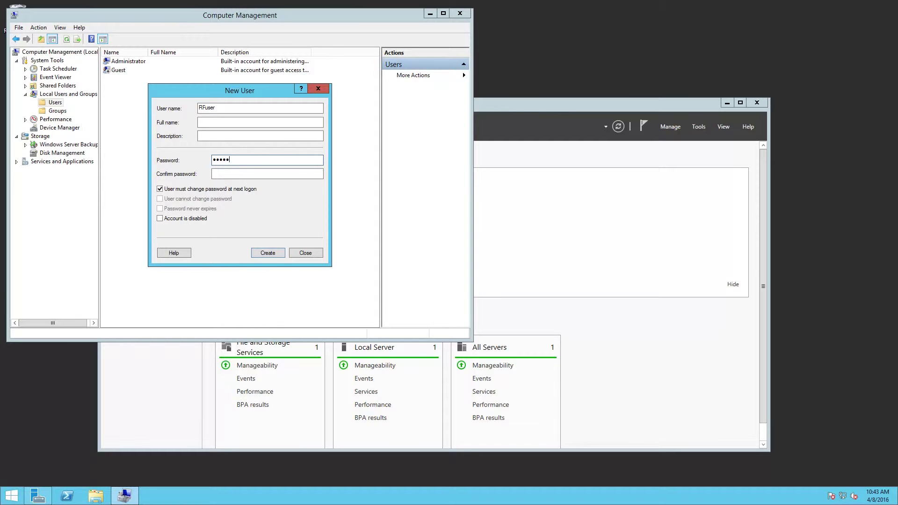
{"action": "type", "text": "•••"}
{"action": "left_click", "coordinate": [267, 173]}
{"action": "type", "text": "••••"}
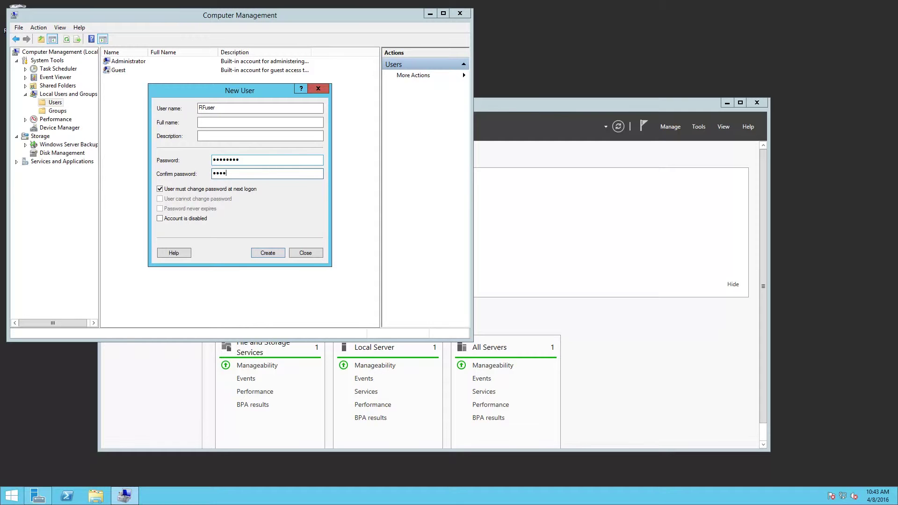
{"action": "type", "text": "••••"}
- Clear 'must change password at next logon', tick 'cannot change password' and 'never expires', then create RFuser
{"action": "left_click", "coordinate": [160, 189]}
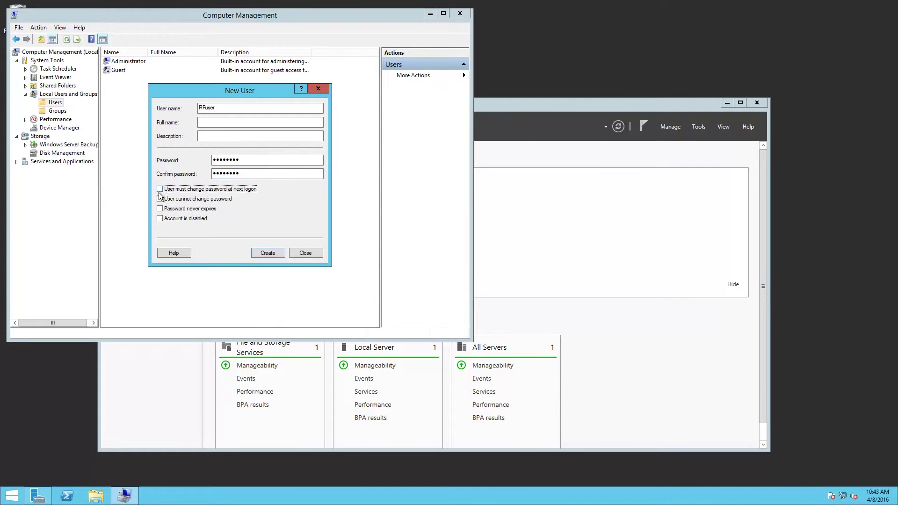
{"action": "left_click", "coordinate": [160, 199]}
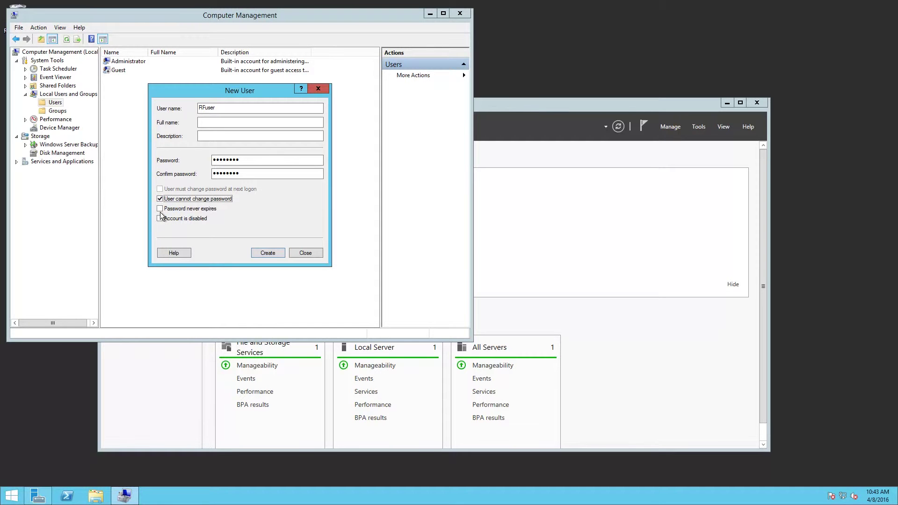
{"action": "left_click", "coordinate": [159, 210]}
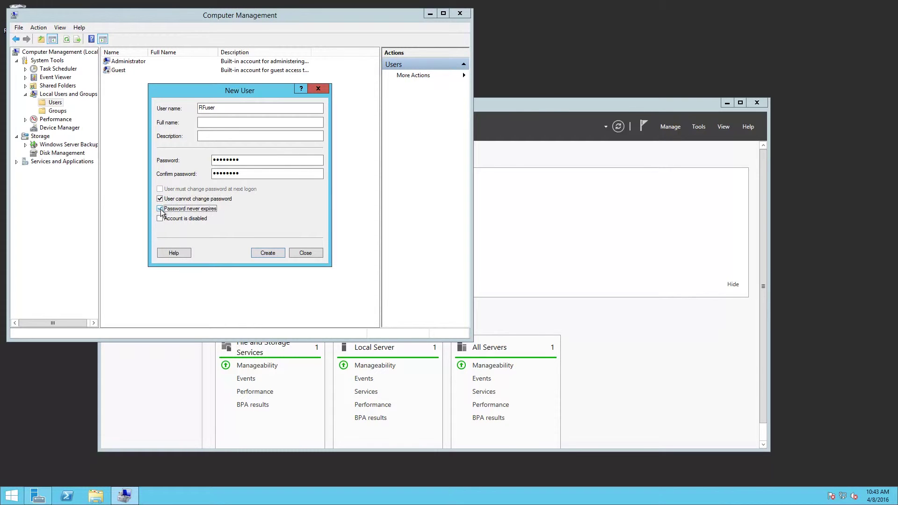
{"action": "left_click", "coordinate": [269, 253]}
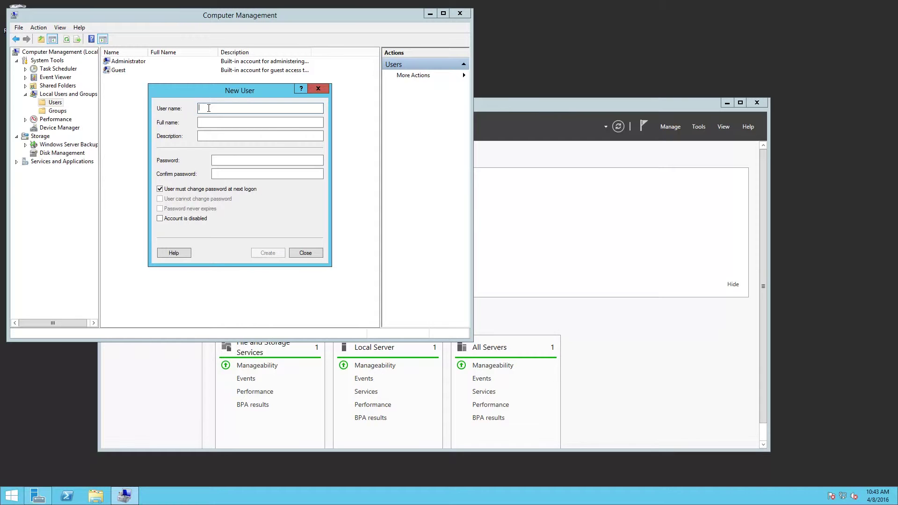
- Enter GSadmin as the user name and type its password twice
{"action": "type", "text": "GS"}
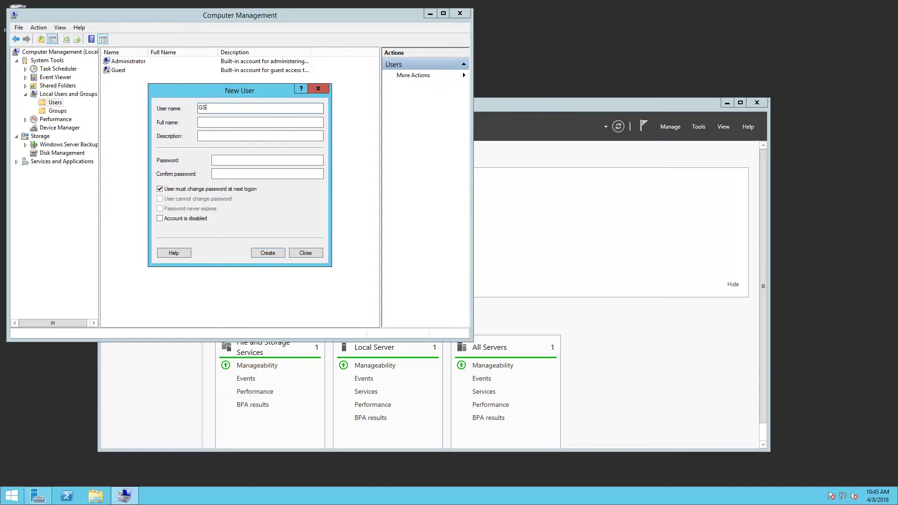
{"action": "type", "text": "admin"}
{"action": "left_click", "coordinate": [213, 160]}
{"action": "type", "text": "••"}
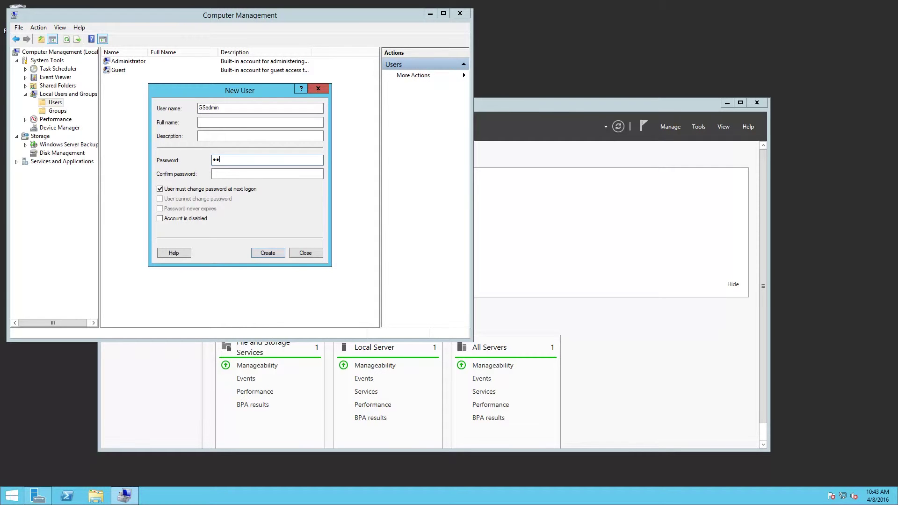
{"action": "type", "text": "••••••"}
{"action": "key", "text": "Tab"}
{"action": "type", "text": "•••"}
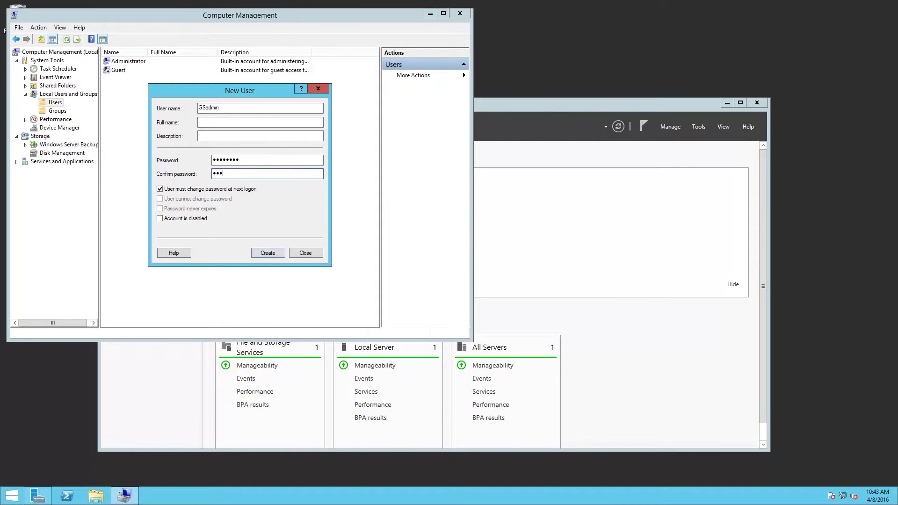
{"action": "type", "text": "•••••"}
- Make GSadmin's password unchangeable and never-expiring, create the account, and close New User
{"action": "left_click", "coordinate": [160, 189]}
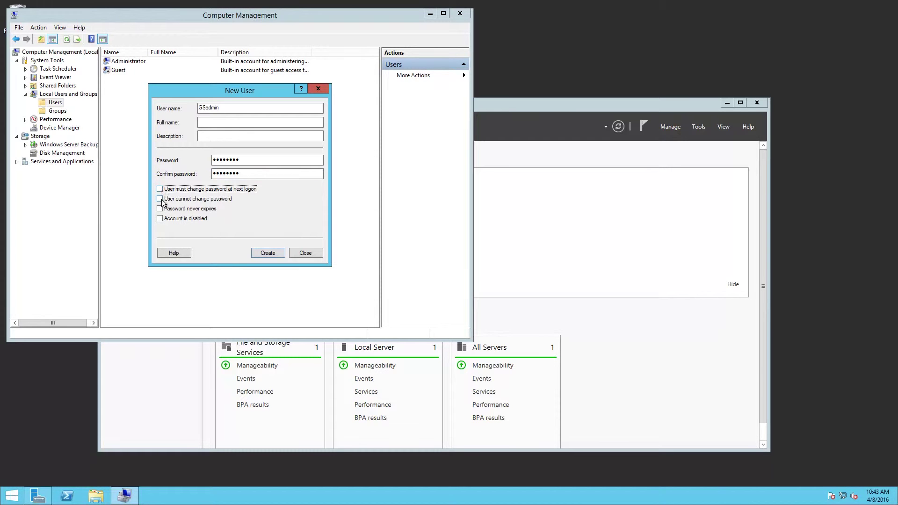
{"action": "left_click", "coordinate": [160, 199]}
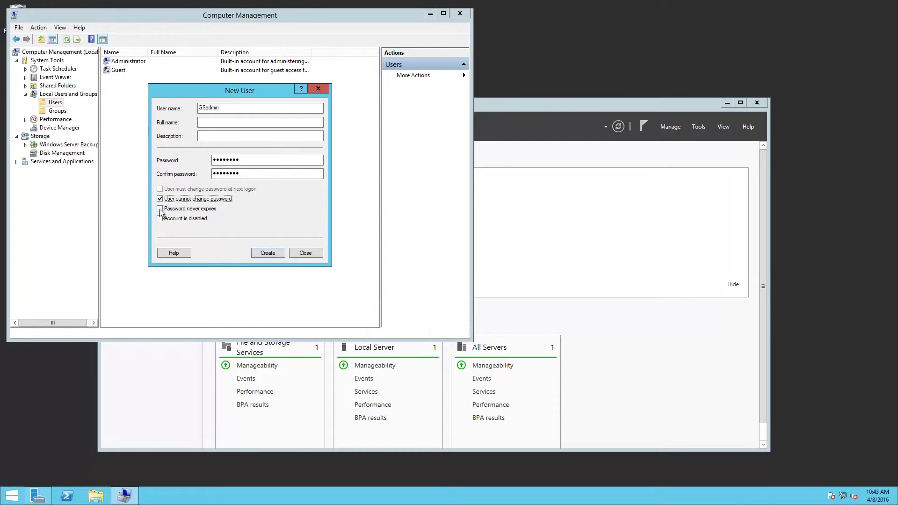
{"action": "left_click", "coordinate": [160, 208]}
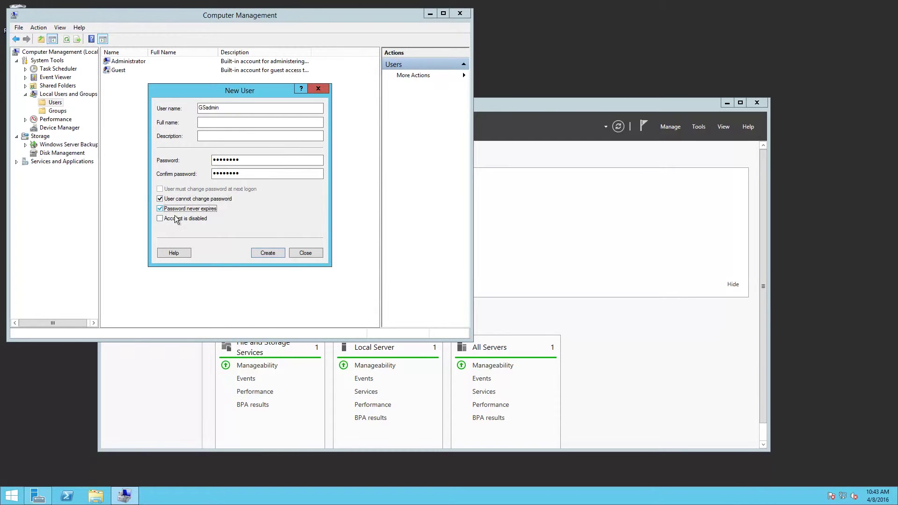
{"action": "left_click", "coordinate": [268, 253]}
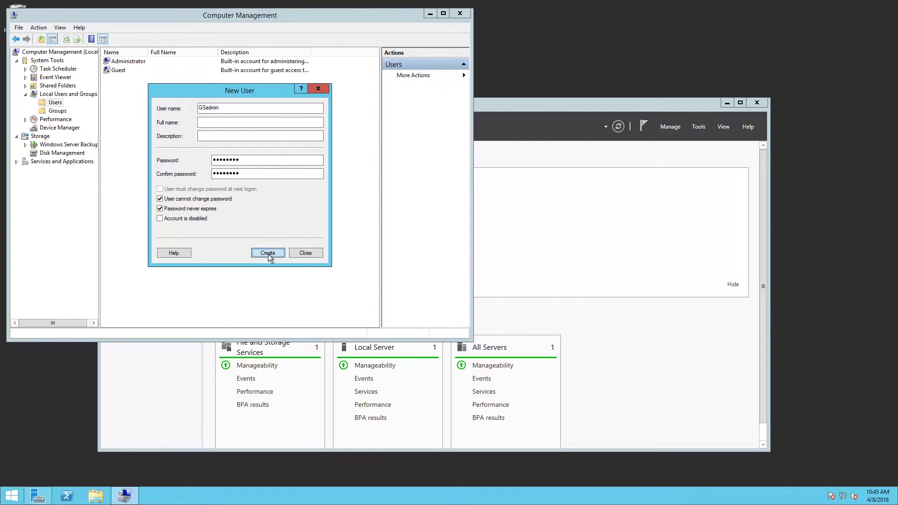
{"action": "left_click", "coordinate": [305, 253]}
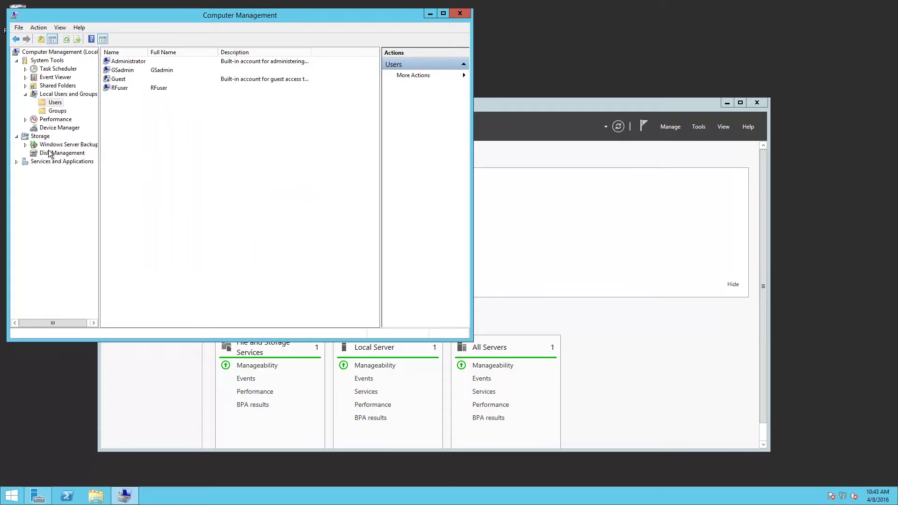
- Open the Gwtn Monitors group's properties from the local Groups list
{"action": "left_click", "coordinate": [57, 111]}
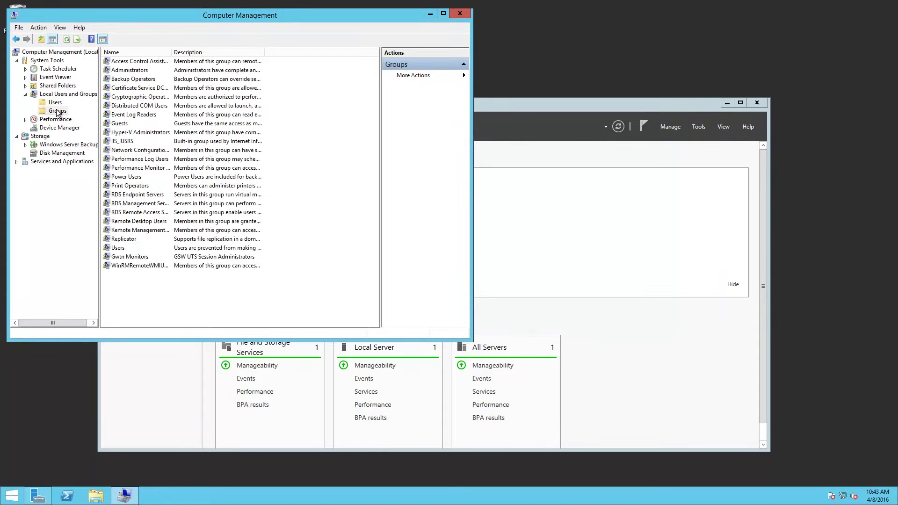
{"action": "left_click", "coordinate": [136, 260]}
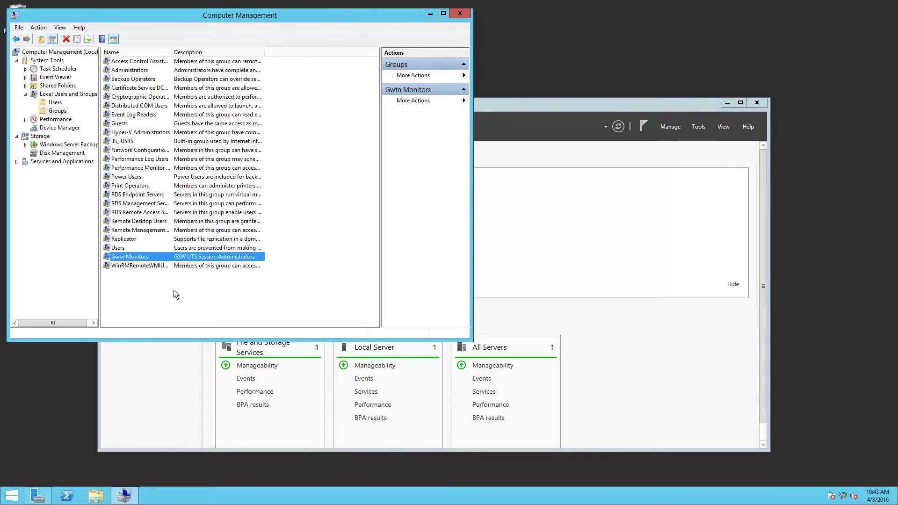
{"action": "double_click", "coordinate": [143, 260]}
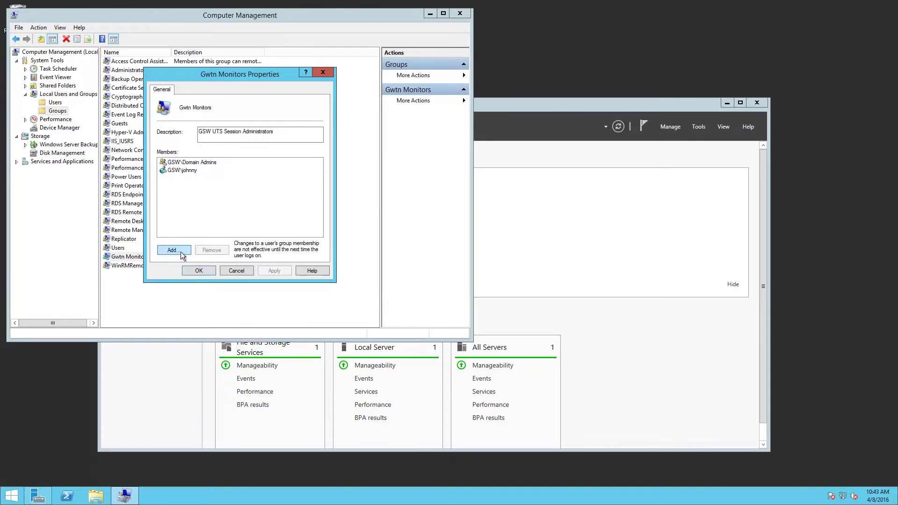
- Add the local account GSadmin from location JD2012R2 as a member, verifying the name
{"action": "left_click", "coordinate": [173, 250]}
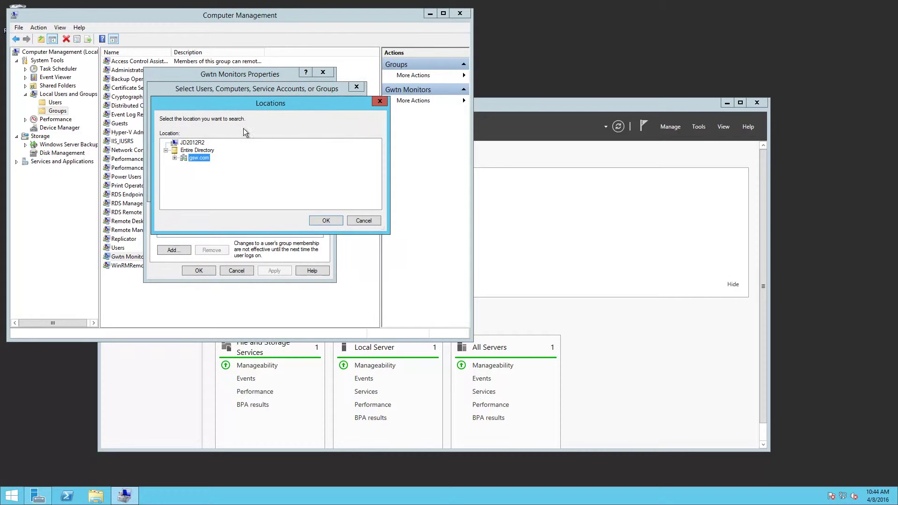
{"action": "left_click", "coordinate": [193, 142]}
{"action": "left_click", "coordinate": [326, 220]}
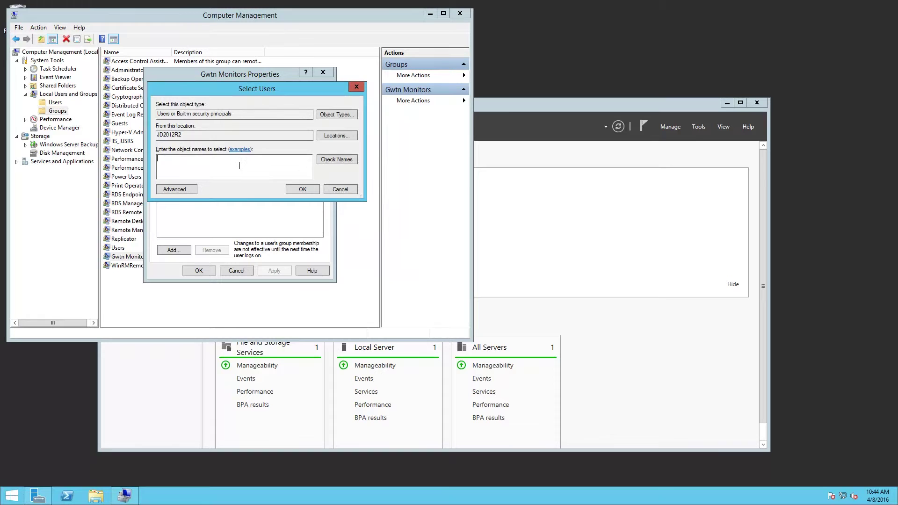
{"action": "type", "text": "Gs"}
{"action": "key", "text": "BackSpace"}
{"action": "type", "text": "Sadmin"}
{"action": "left_click", "coordinate": [335, 160]}
{"action": "left_click", "coordinate": [302, 188]}
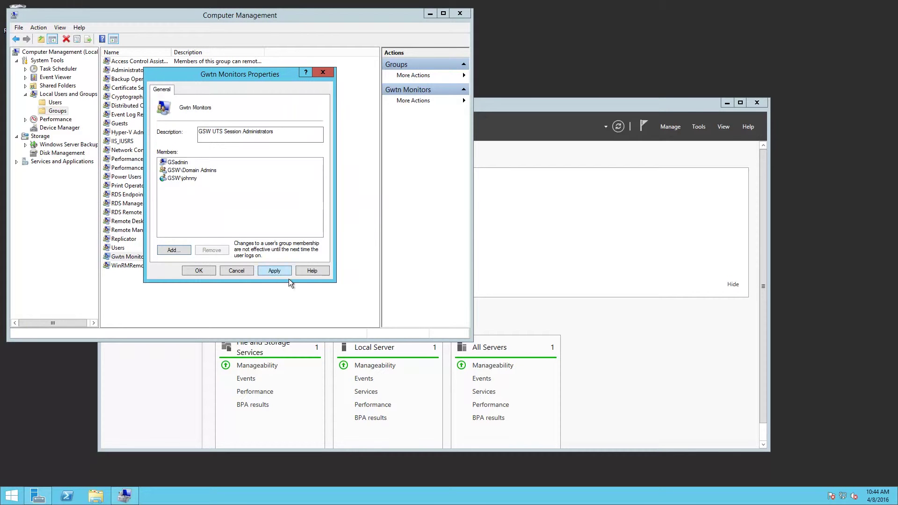
- Save the Gwtn Monitors membership change and close Computer Management
{"action": "left_click", "coordinate": [202, 271]}
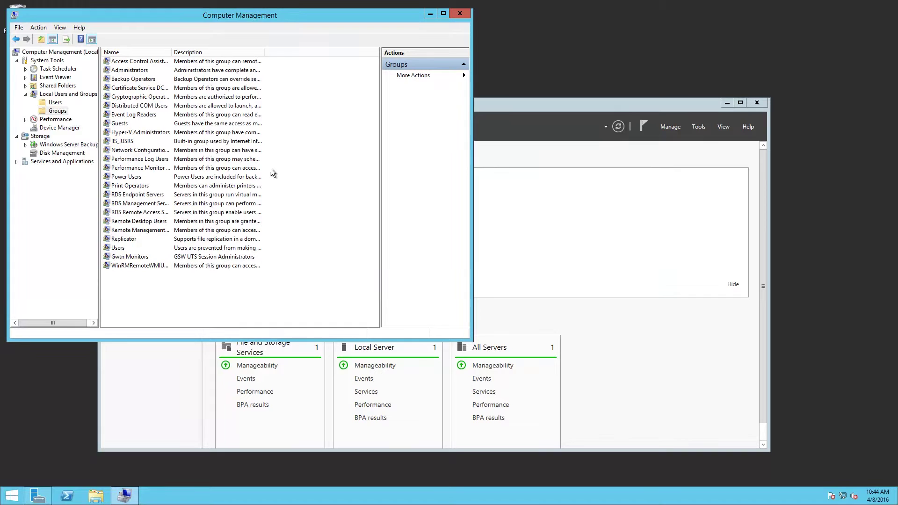
{"action": "left_click_drag", "start_coordinate": [301, 18], "coordinate": [363, 20]}
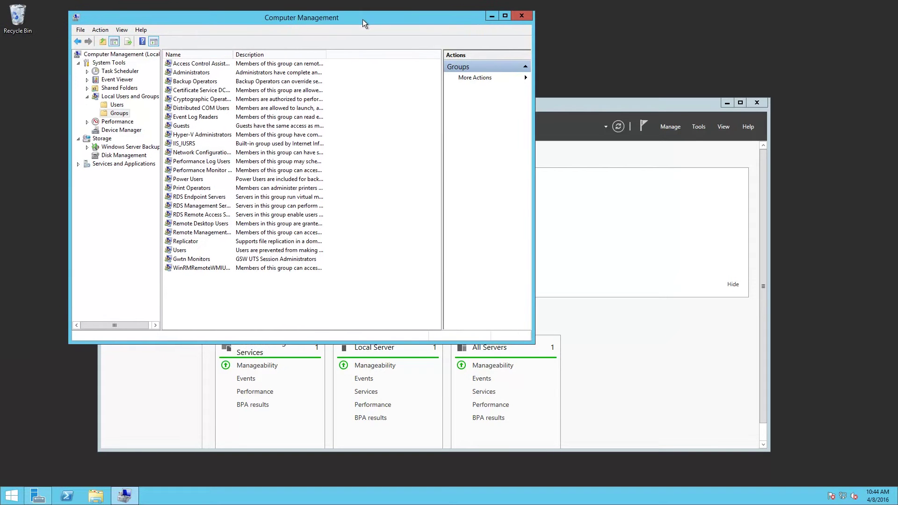
{"action": "left_click", "coordinate": [522, 16]}
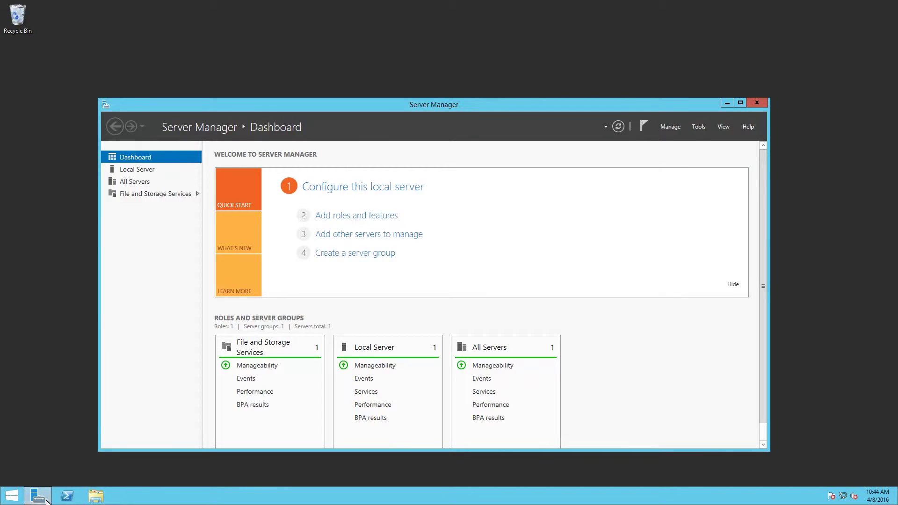
{"action": "mouse_move", "coordinate": [42, 501]}
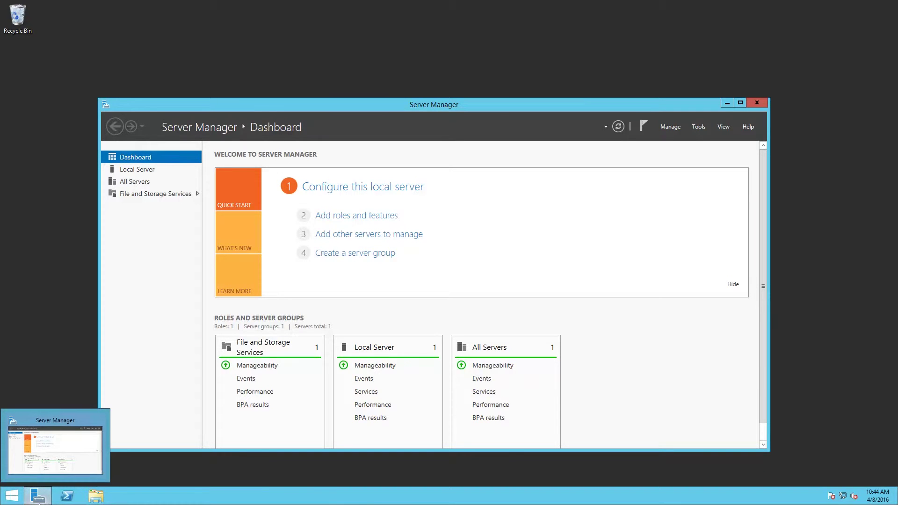
{"action": "left_click", "coordinate": [38, 497]}
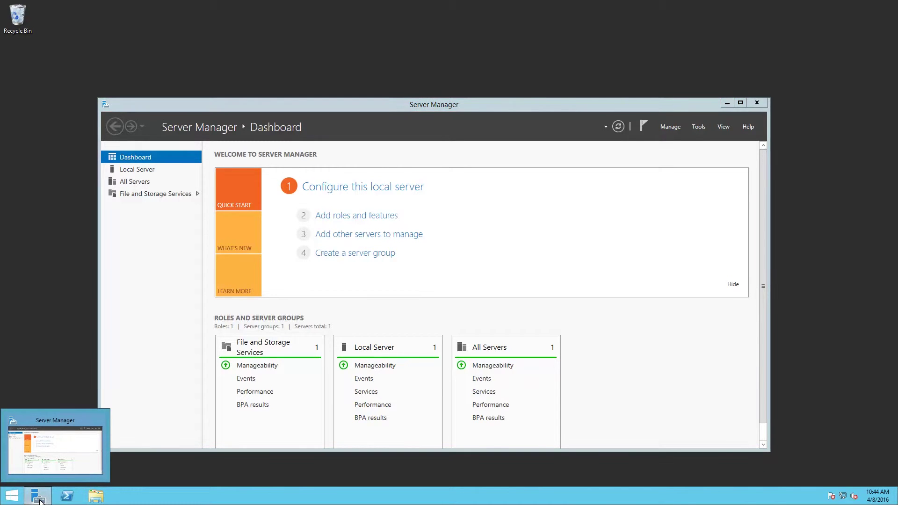
- Launch Local Security Policy from Control Panel's Administrative Tools
{"action": "left_click", "coordinate": [11, 495]}
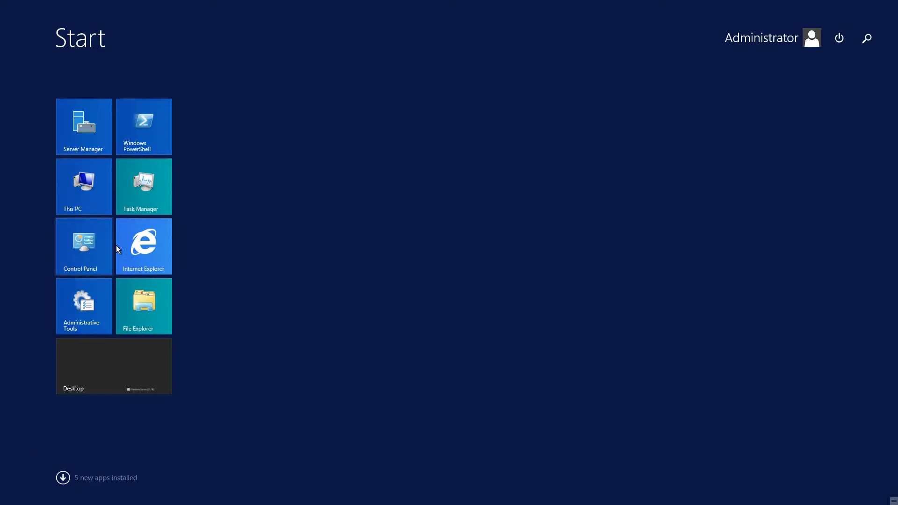
{"action": "left_click", "coordinate": [83, 244]}
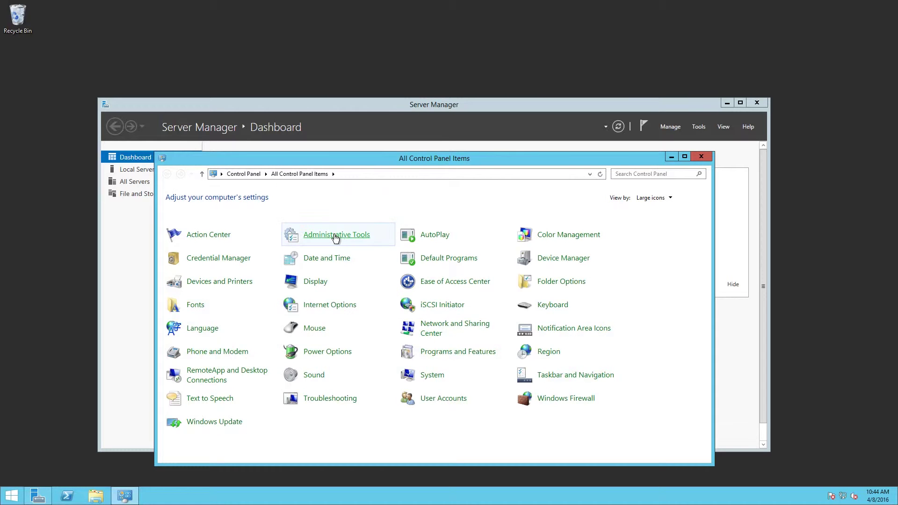
{"action": "left_click", "coordinate": [335, 237]}
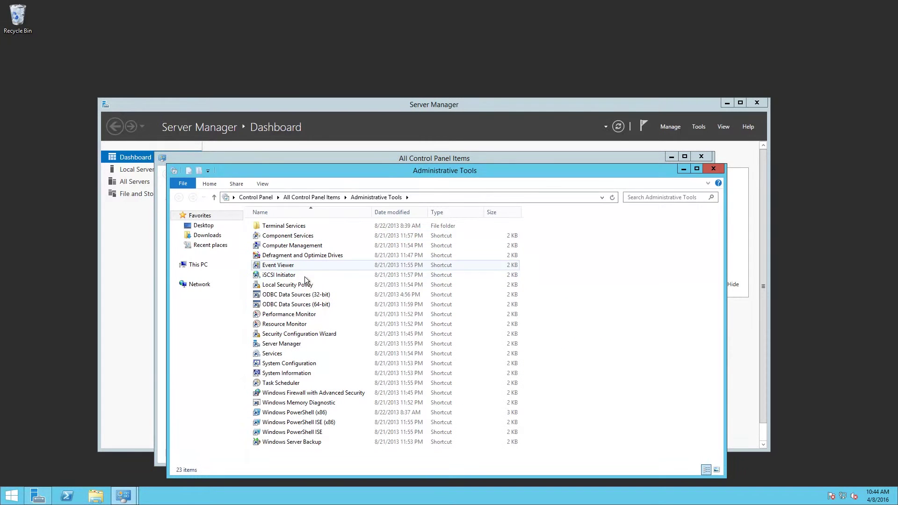
{"action": "double_click", "coordinate": [289, 285]}
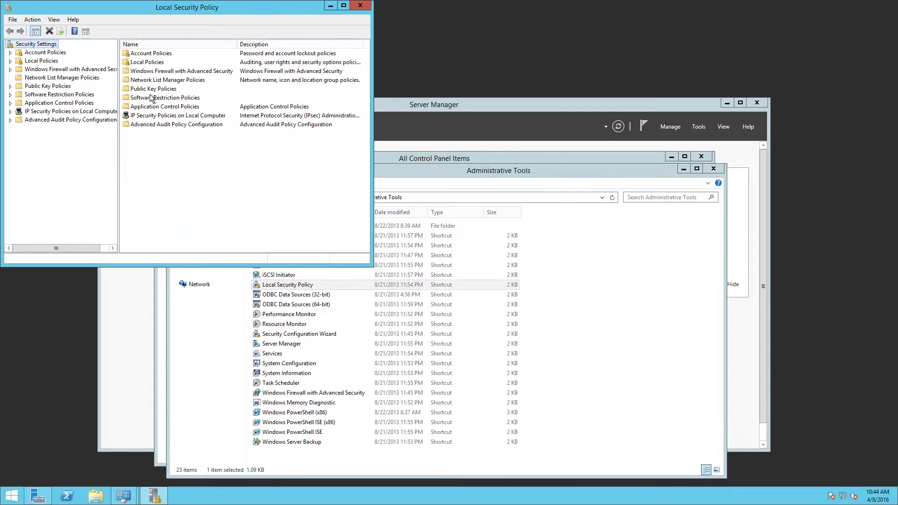
- Review Allow log on locally under User Rights Assignment, confirming Administrators, Backup Operators and Users
{"action": "left_click", "coordinate": [147, 63]}
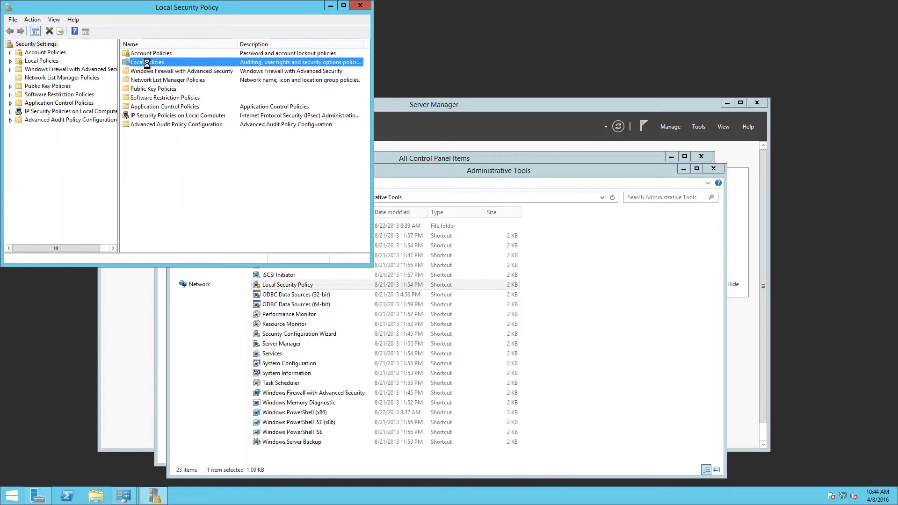
{"action": "double_click", "coordinate": [151, 63]}
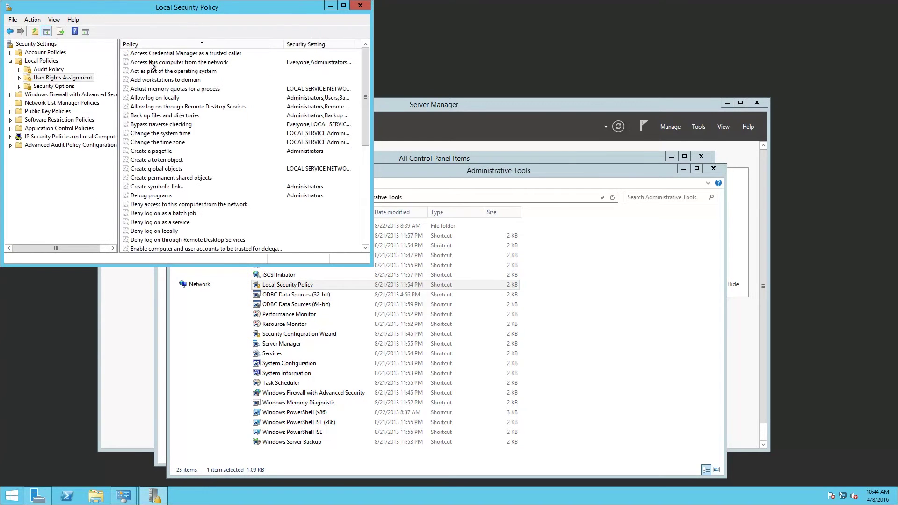
{"action": "left_click", "coordinate": [161, 99]}
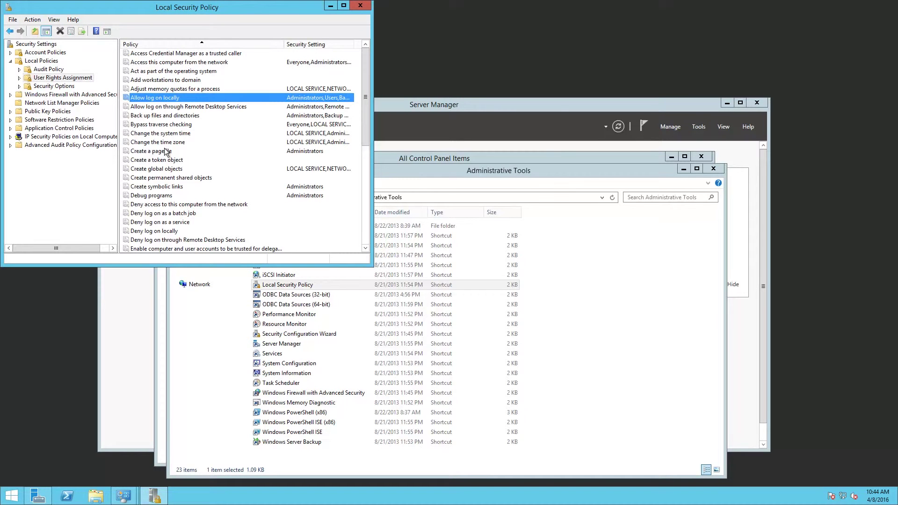
{"action": "double_click", "coordinate": [157, 98]}
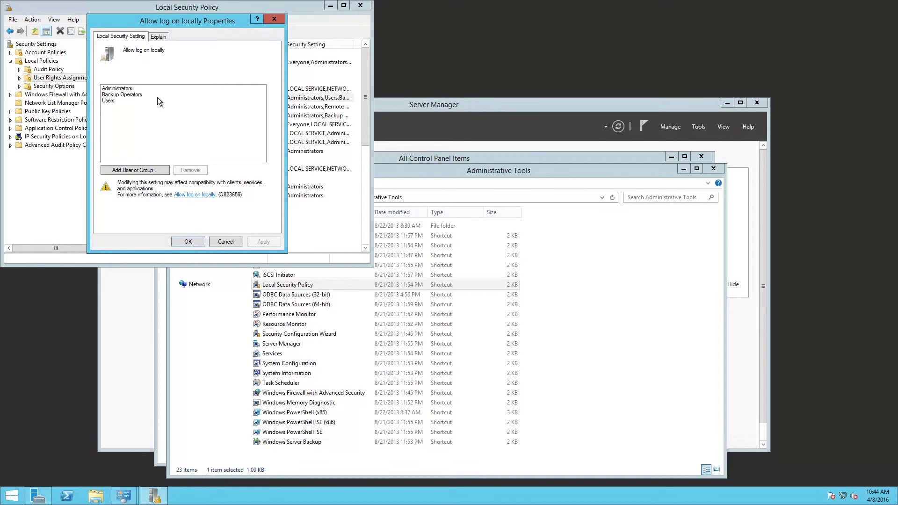
{"action": "left_click", "coordinate": [117, 104]}
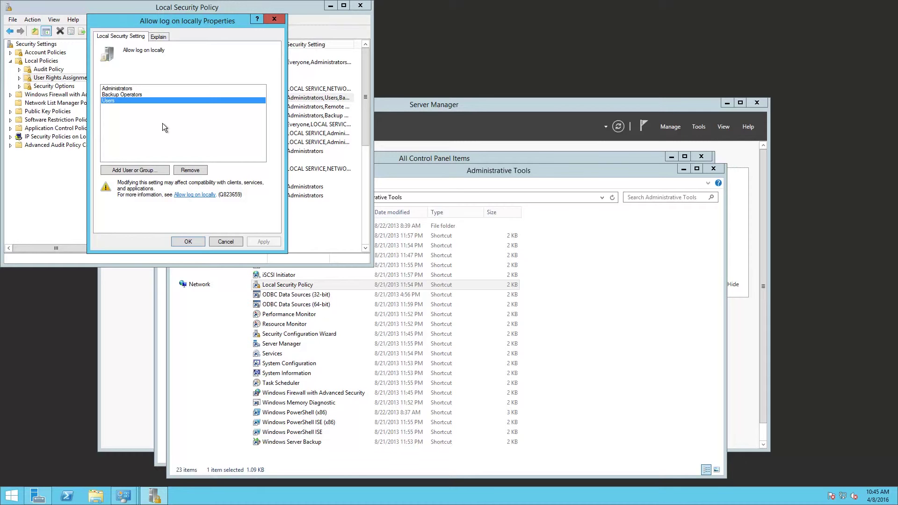
{"action": "left_click", "coordinate": [188, 241]}
- Close Local Security Policy, Administrative Tools, Control Panel and Server Manager
{"action": "left_click", "coordinate": [360, 5]}
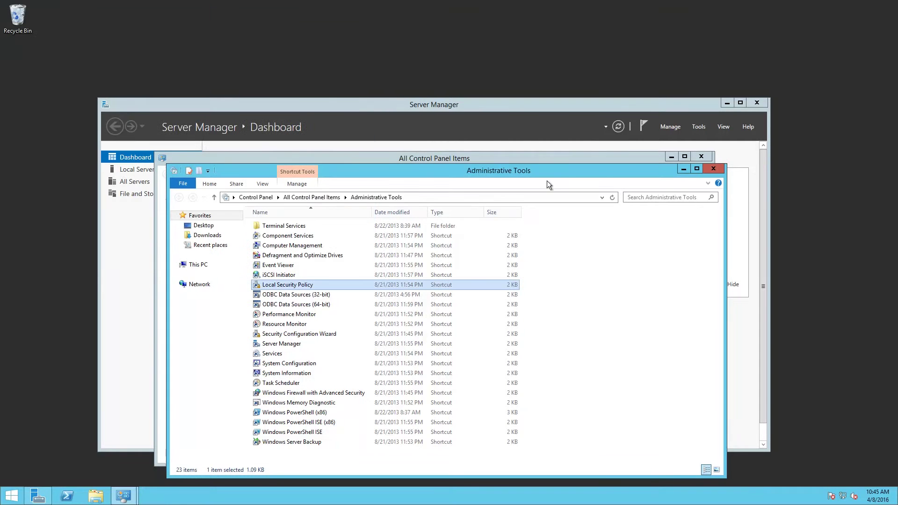
{"action": "left_click", "coordinate": [714, 169]}
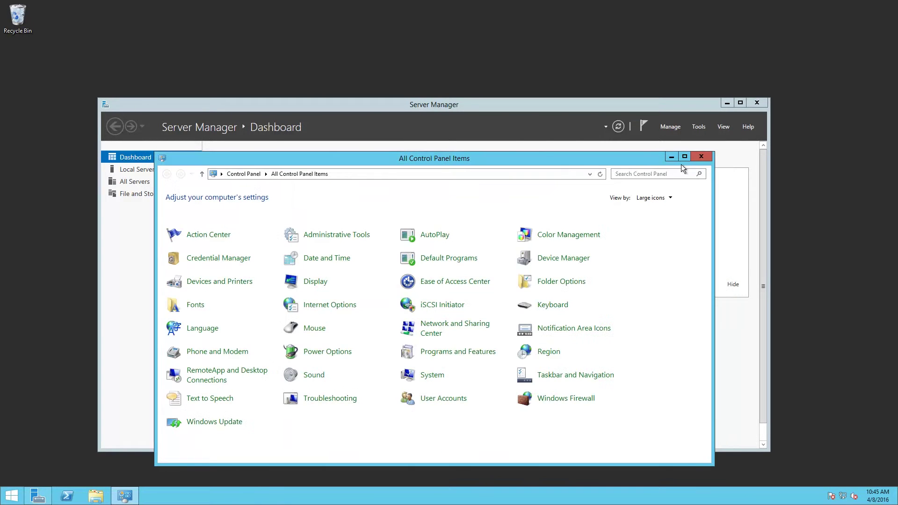
{"action": "left_click", "coordinate": [702, 156]}
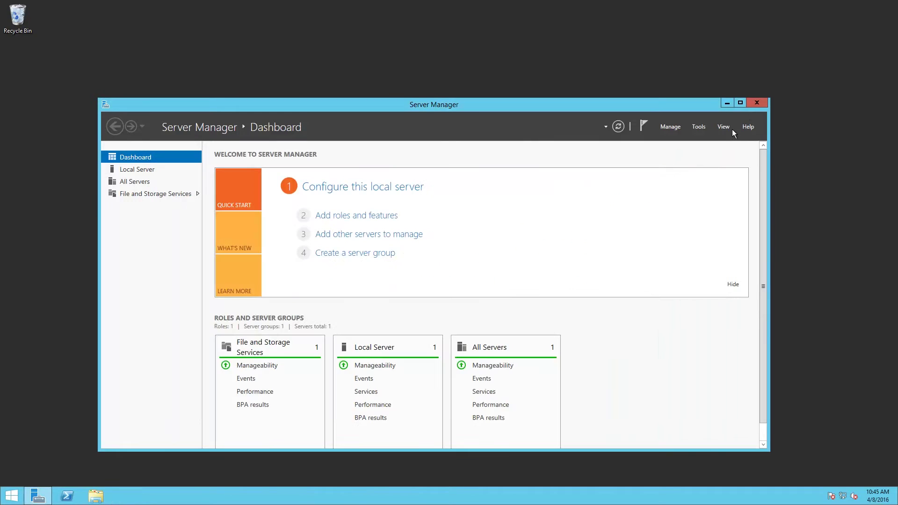
{"action": "left_click", "coordinate": [756, 103]}
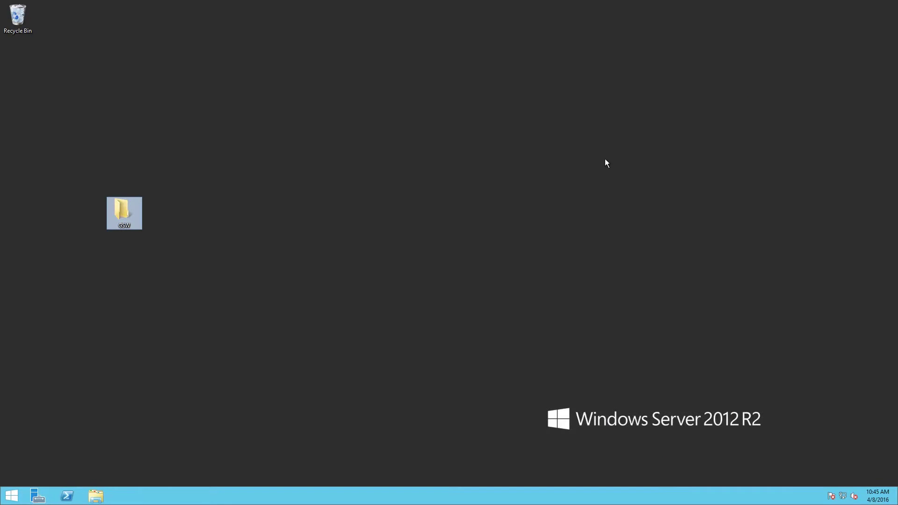
- Open the GS Telnet Client shortcut's file location from the Start screen's app list
{"action": "left_click", "coordinate": [11, 495]}
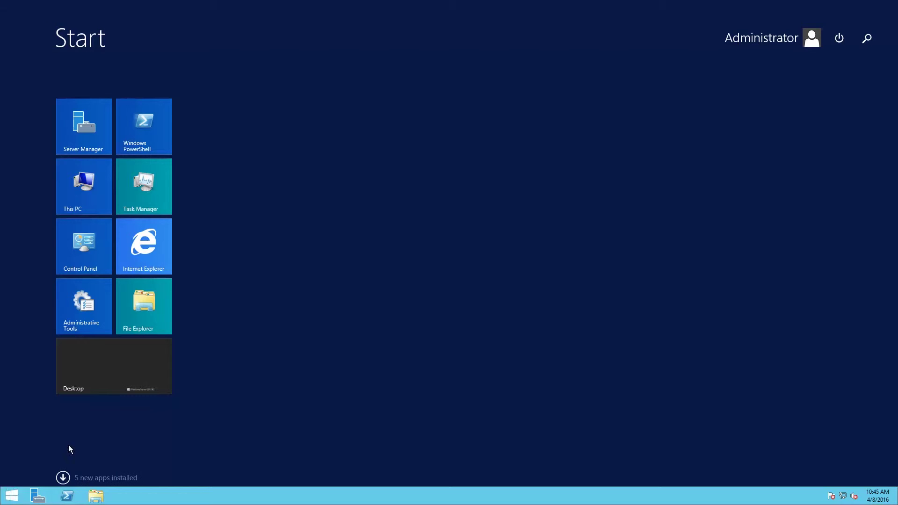
{"action": "left_click", "coordinate": [67, 481]}
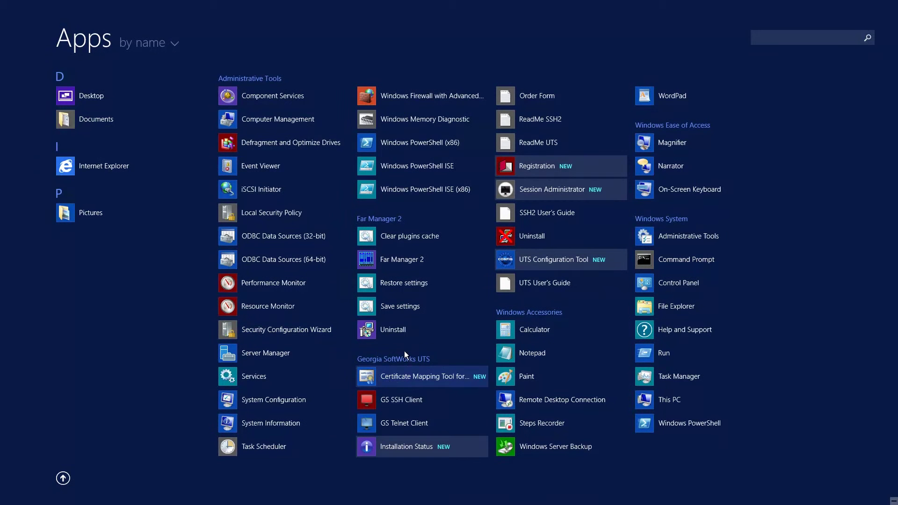
{"action": "right_click", "coordinate": [408, 425]}
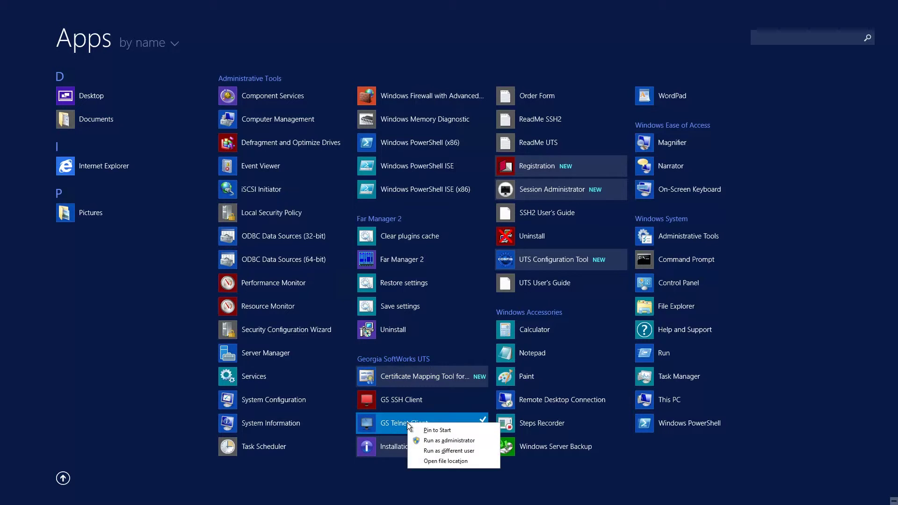
{"action": "left_click", "coordinate": [454, 461]}
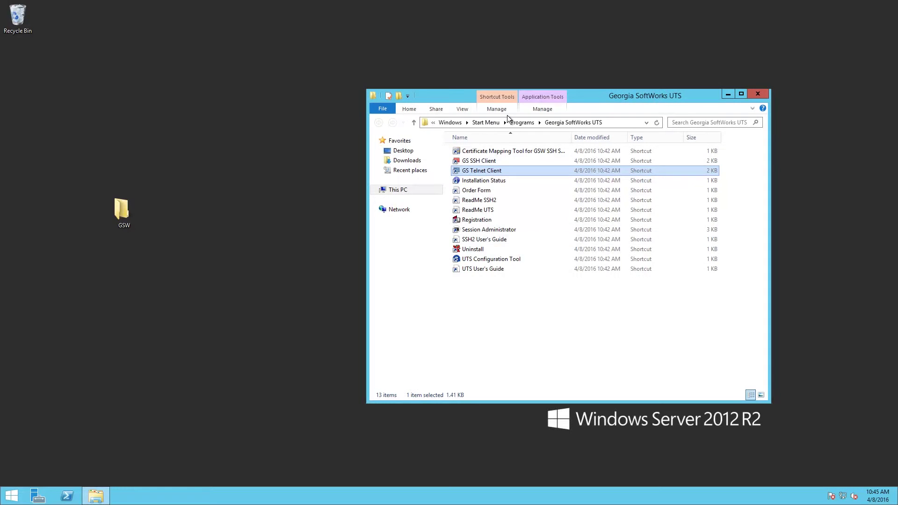
{"action": "left_click_drag", "start_coordinate": [671, 100], "coordinate": [656, 81]}
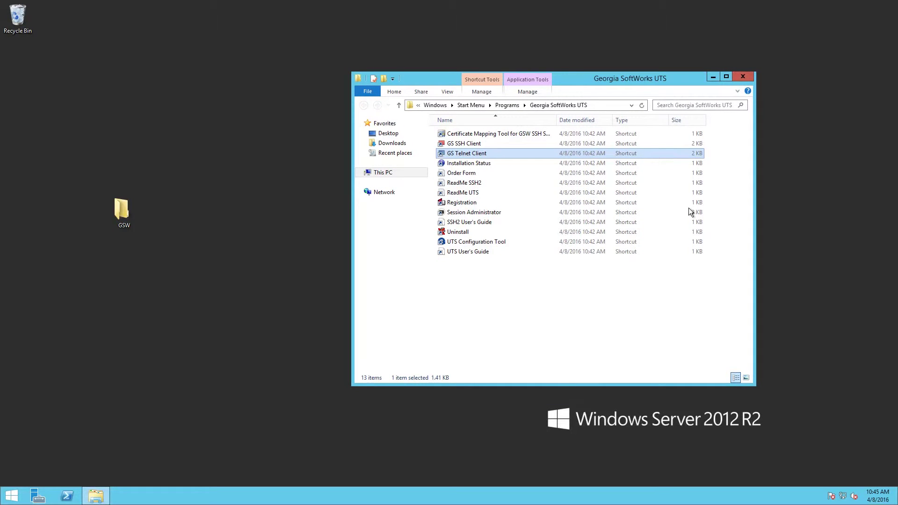
- Launch UTS Configuration, go to Global > Active Configuration > Automatic Logon, and open gs_auto.txt
{"action": "double_click", "coordinate": [471, 242]}
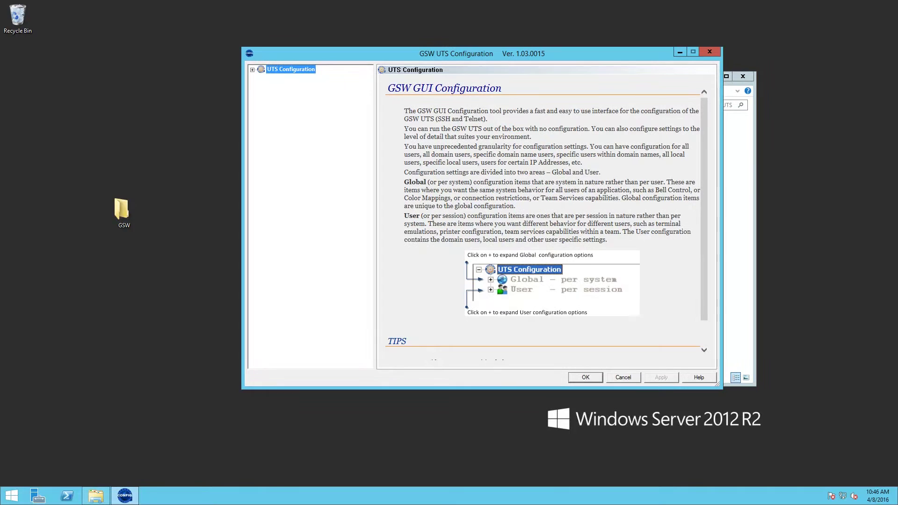
{"action": "left_click", "coordinate": [252, 69]}
{"action": "left_click", "coordinate": [261, 78]}
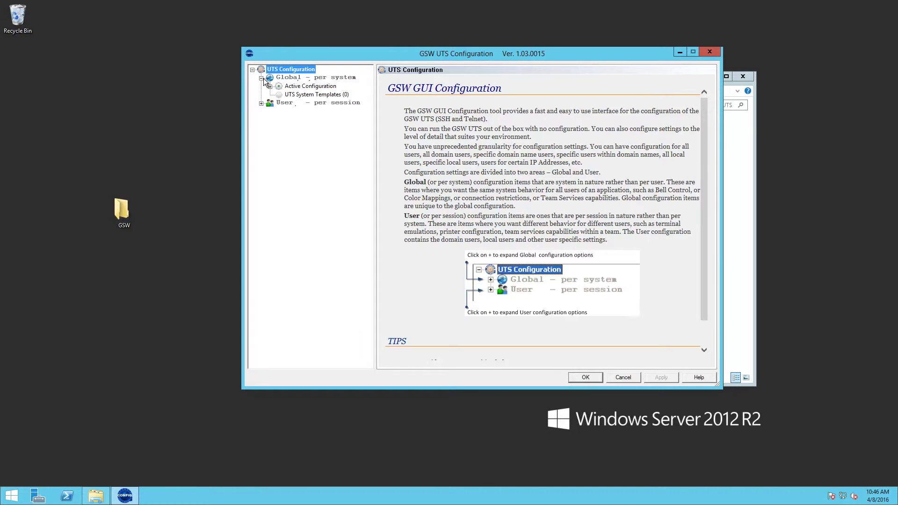
{"action": "left_click", "coordinate": [270, 86]}
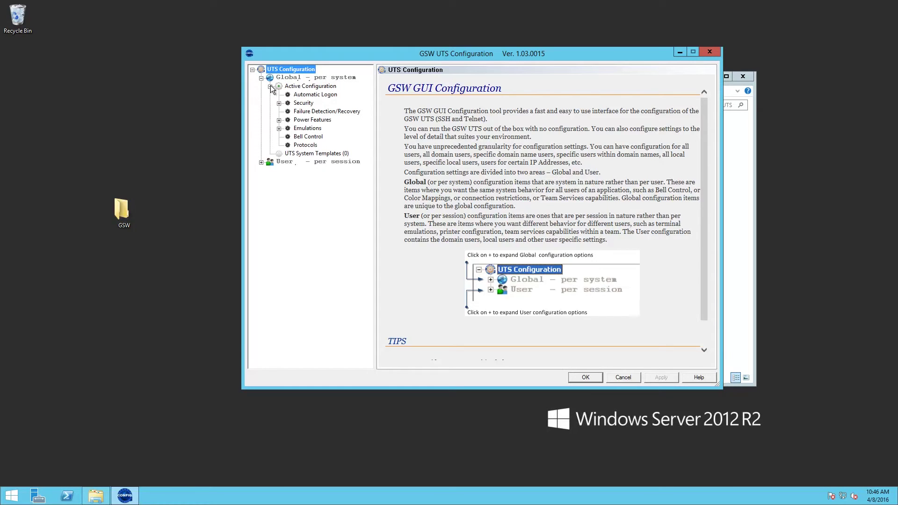
{"action": "left_click", "coordinate": [310, 95]}
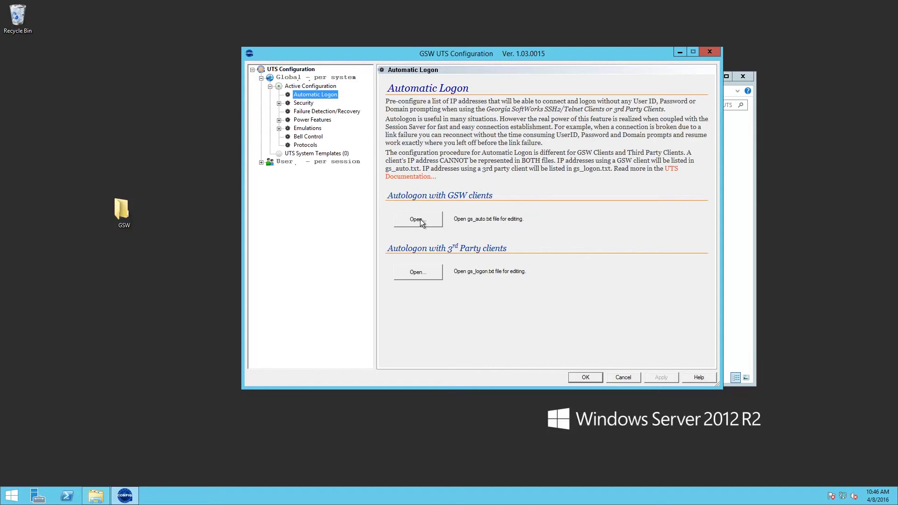
{"action": "left_click", "coordinate": [420, 221]}
- Append a '127.0.0.1 . RFuser' line with RFuser's password to GS_Auto, then save and close it
{"action": "left_click_drag", "start_coordinate": [408, 98], "coordinate": [420, 53]}
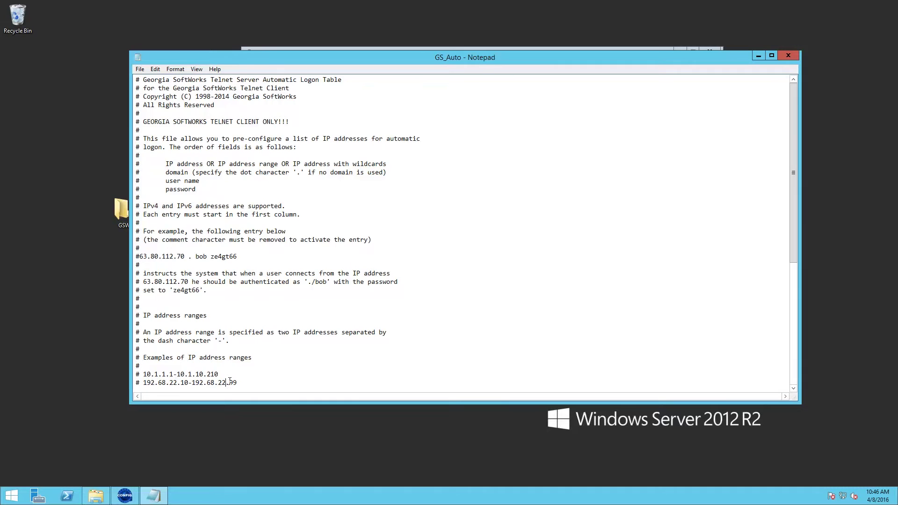
{"action": "scroll", "coordinate": [231, 377], "scroll_direction": "down", "scroll_amount": 8}
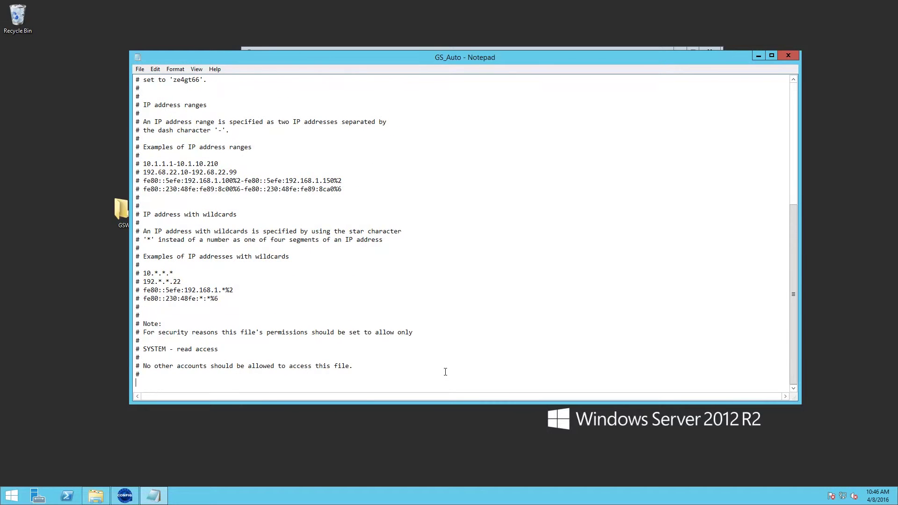
{"action": "key", "text": "Return"}
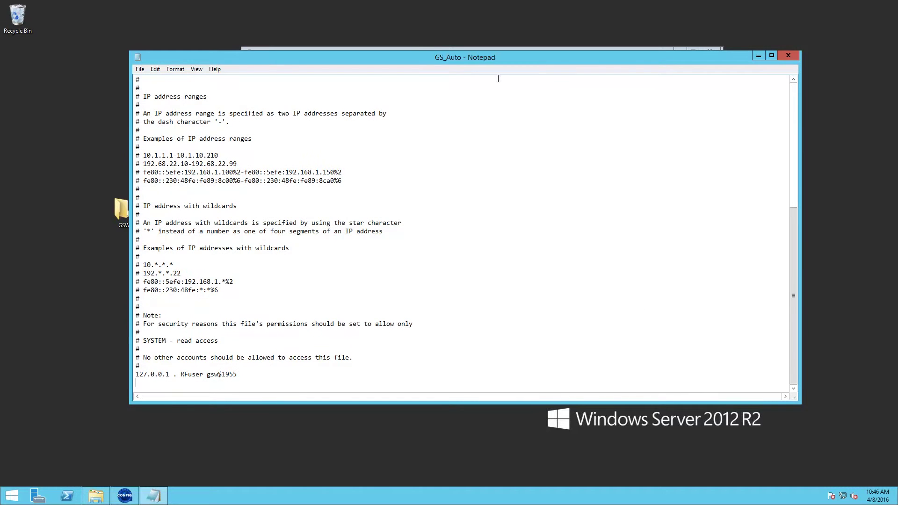
{"action": "left_click", "coordinate": [140, 69]}
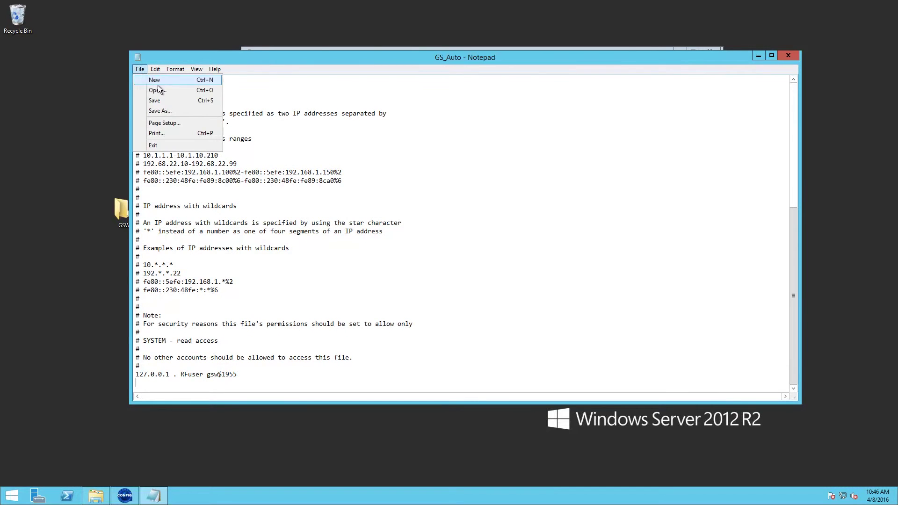
{"action": "left_click", "coordinate": [165, 101]}
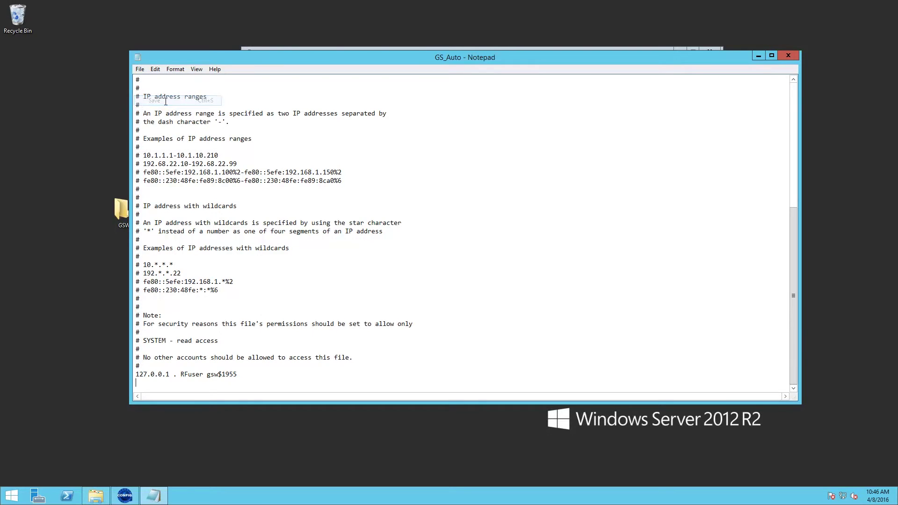
{"action": "left_click", "coordinate": [788, 56]}
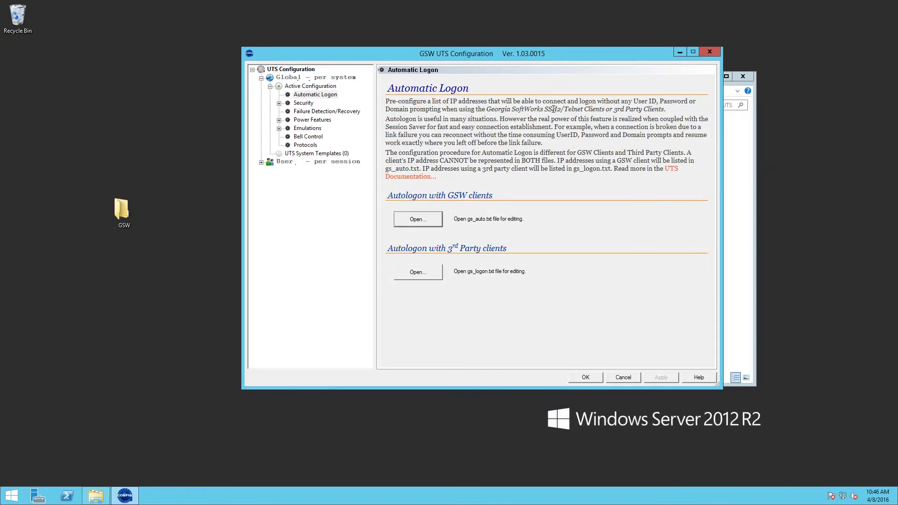
- Open gs_logon.txt, append a '192.*.*.* . Rfuser' line with the password, then save and close it
{"action": "left_click", "coordinate": [417, 272]}
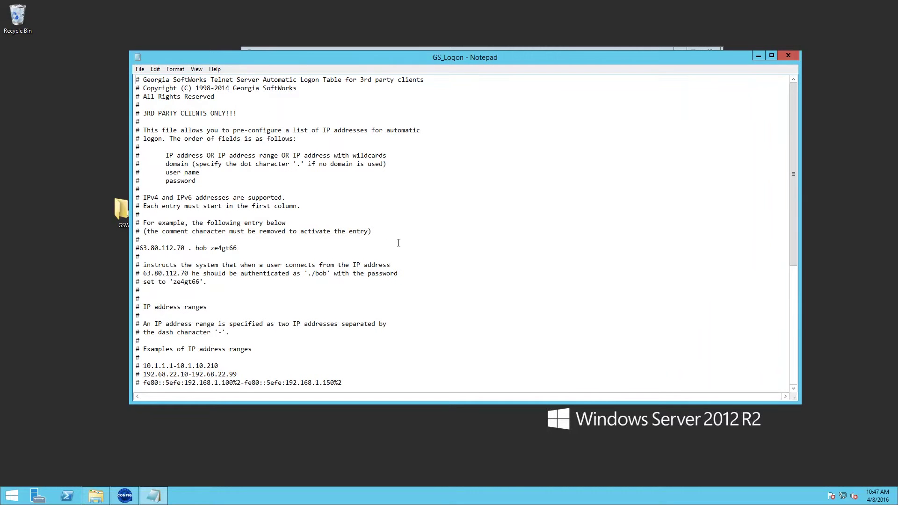
{"action": "scroll", "coordinate": [367, 226], "scroll_direction": "down", "scroll_amount": 8}
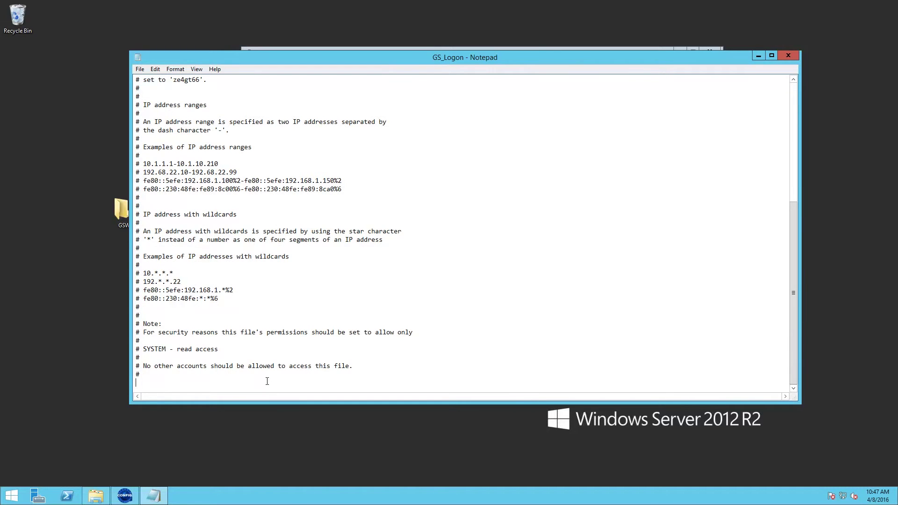
{"action": "type", "text": "*"}
{"action": "key", "text": "BackSpace"}
{"action": "key", "text": "Return"}
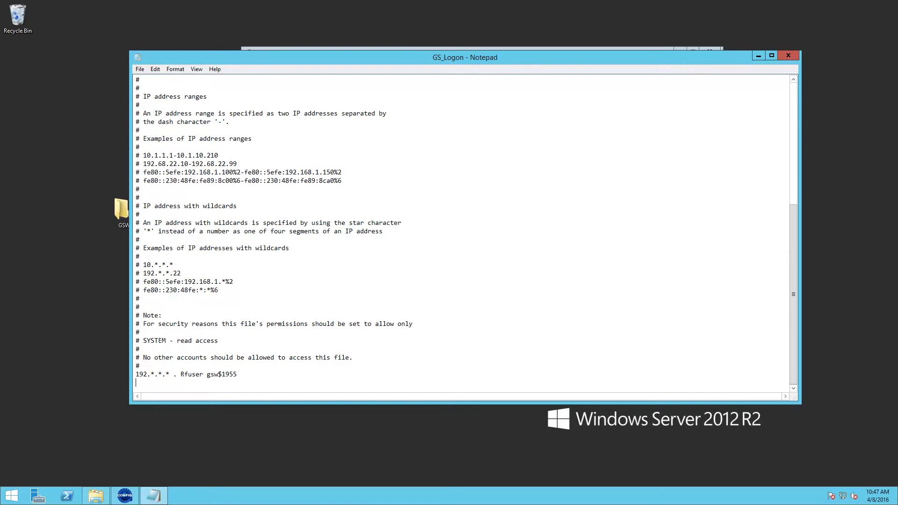
{"action": "left_click", "coordinate": [140, 69]}
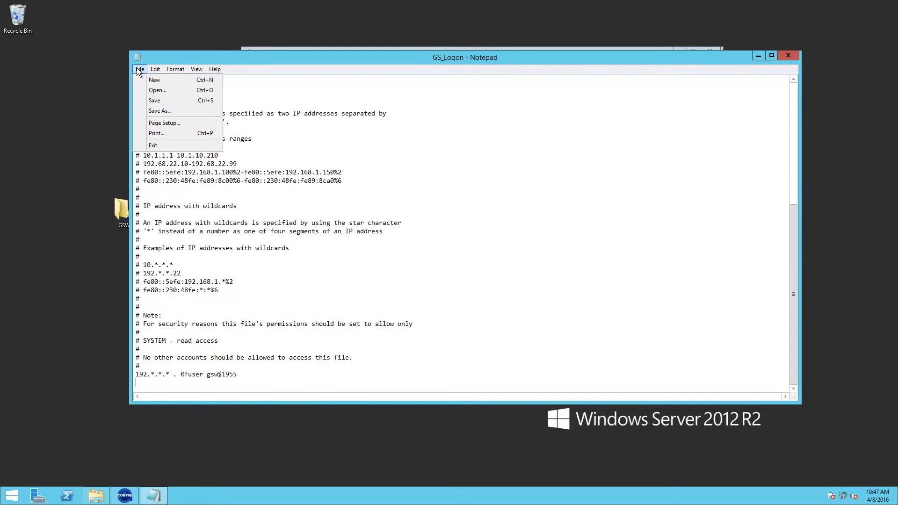
{"action": "left_click", "coordinate": [161, 101]}
{"action": "left_click", "coordinate": [788, 56]}
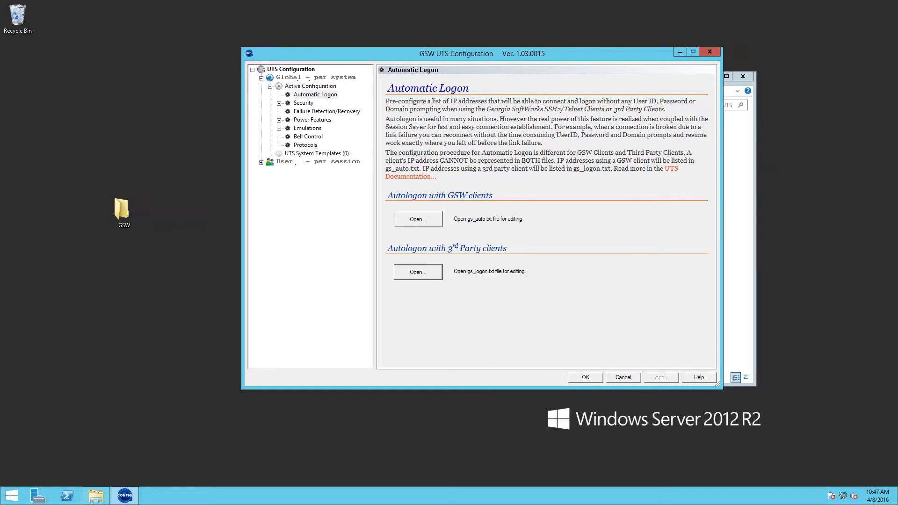
- Create a default configuration under User - per session
{"action": "left_click", "coordinate": [261, 163]}
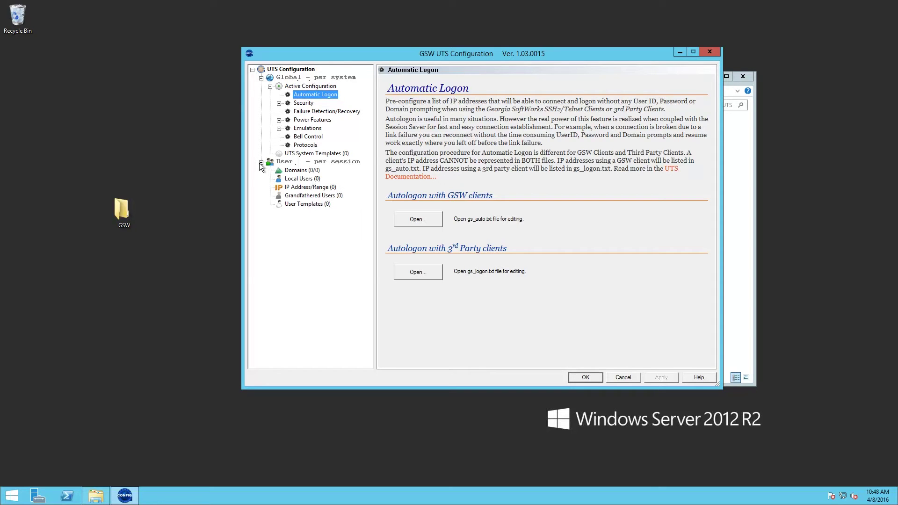
{"action": "left_click", "coordinate": [284, 163]}
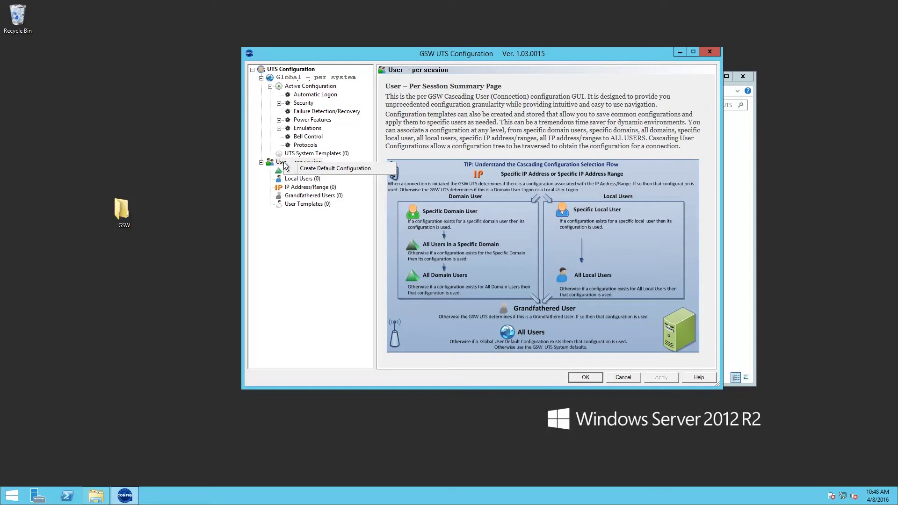
{"action": "left_click", "coordinate": [326, 170]}
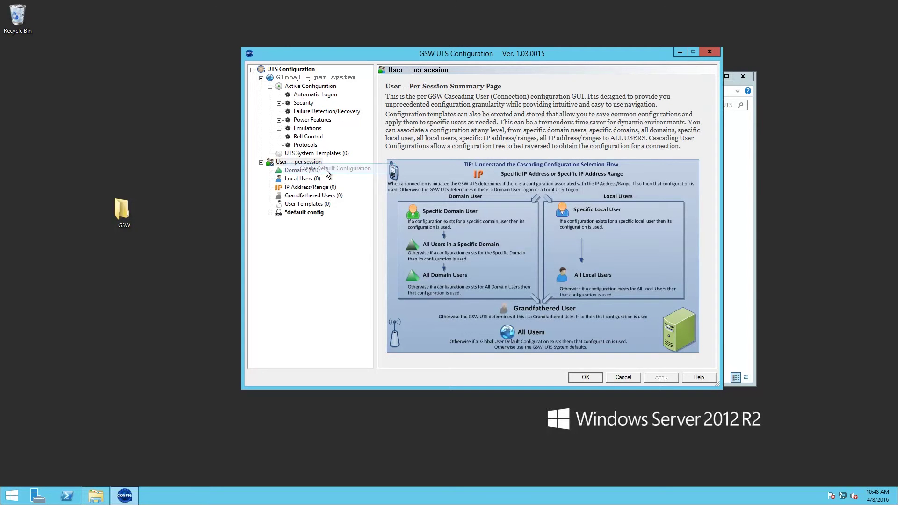
- Set the default config's emulation to DEC VT-220/320/420, UTF-8 graphics and Color, and apply
{"action": "left_click", "coordinate": [270, 214]}
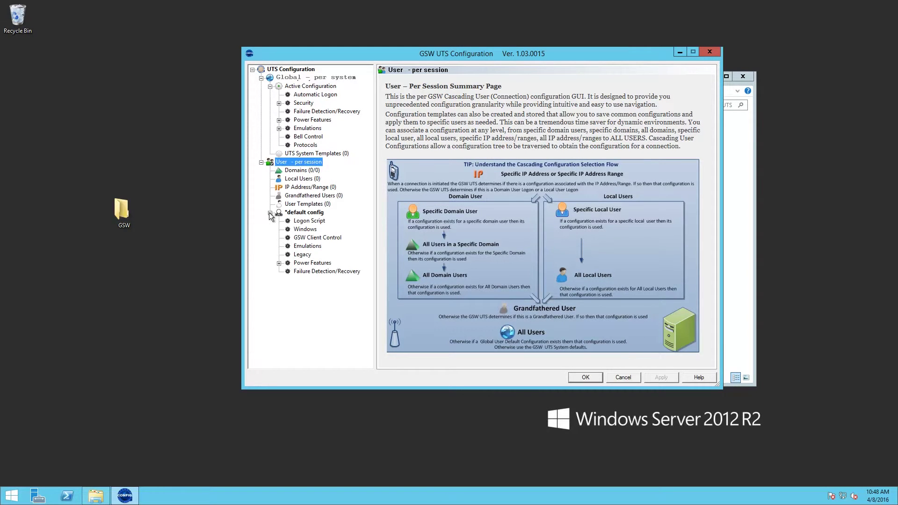
{"action": "left_click", "coordinate": [307, 247]}
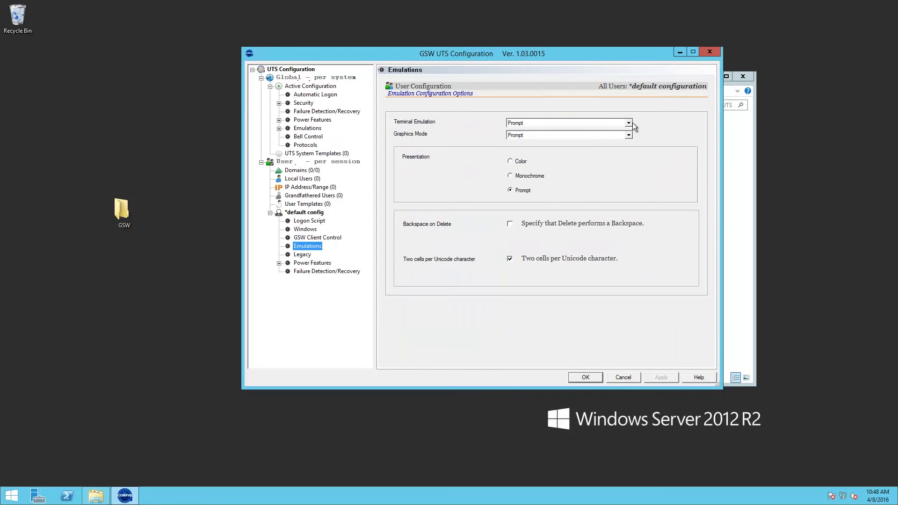
{"action": "left_click", "coordinate": [633, 123]}
{"action": "left_click", "coordinate": [560, 137]}
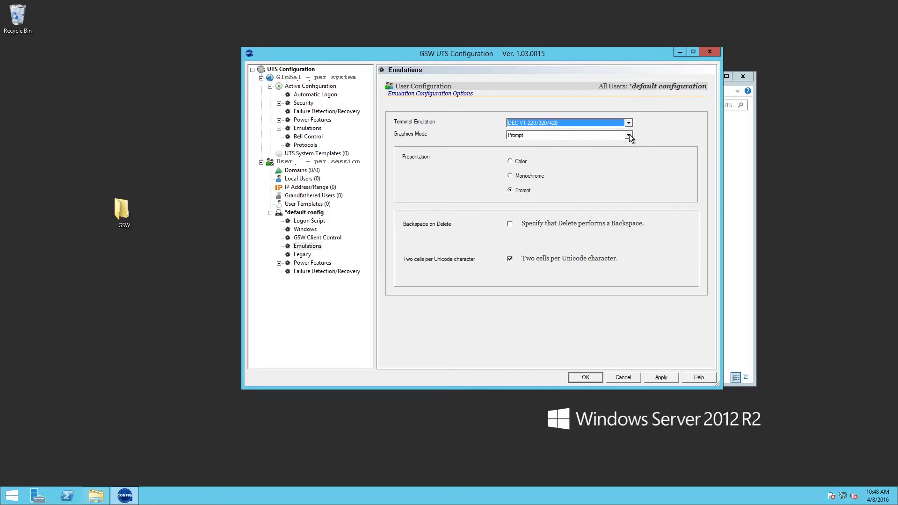
{"action": "left_click", "coordinate": [628, 136]}
{"action": "left_click", "coordinate": [563, 148]}
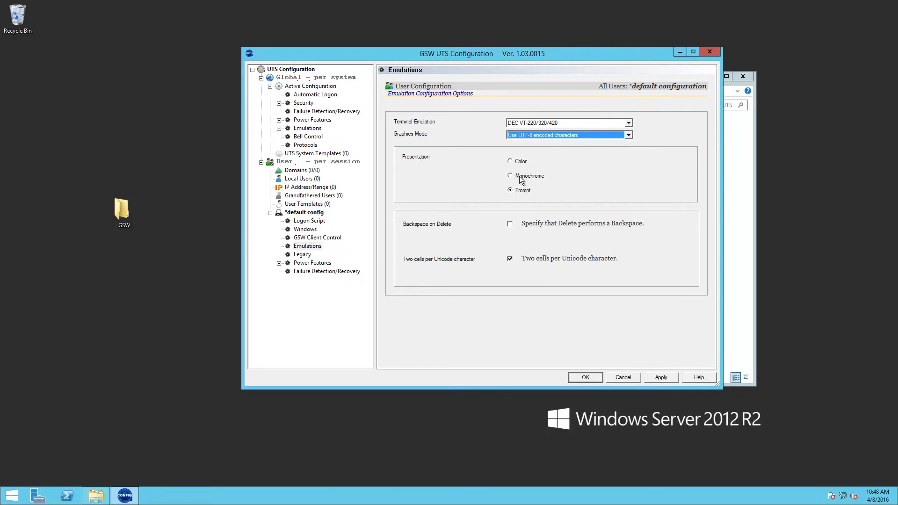
{"action": "left_click", "coordinate": [512, 162]}
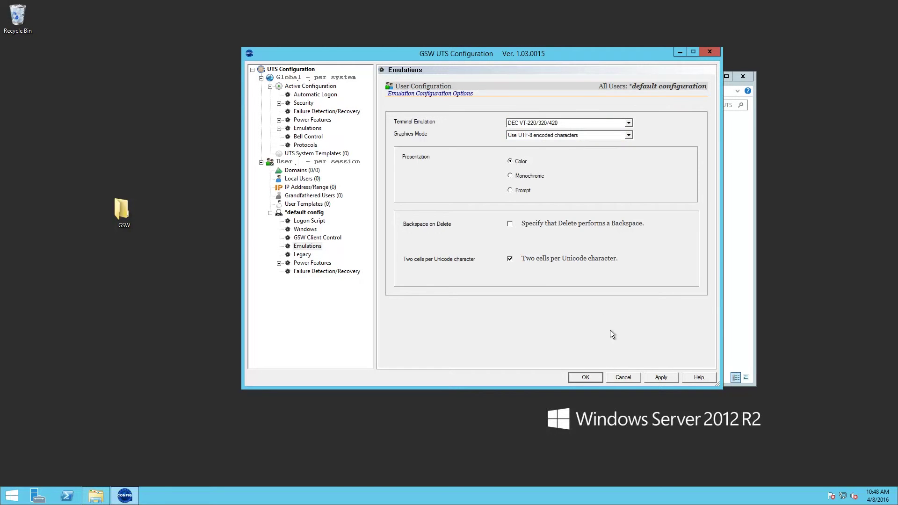
{"action": "left_click", "coordinate": [666, 378]}
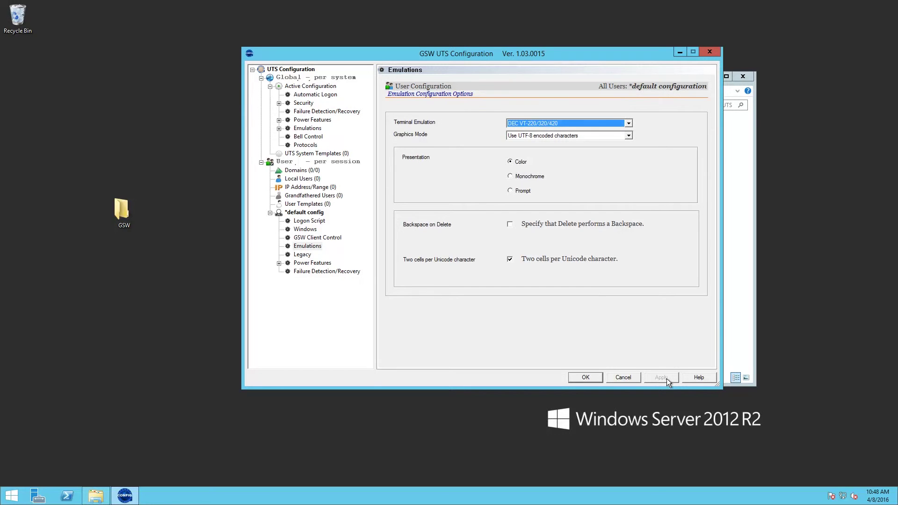
- Enable Session Saver for the default config, reconnecting by User Id and IP Address with a 60-minute wait
{"action": "left_click", "coordinate": [316, 274]}
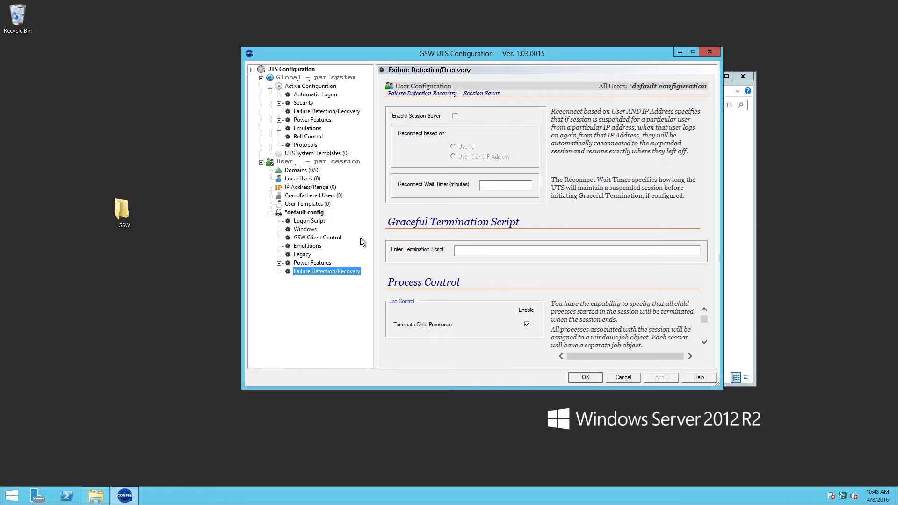
{"action": "left_click", "coordinate": [456, 116]}
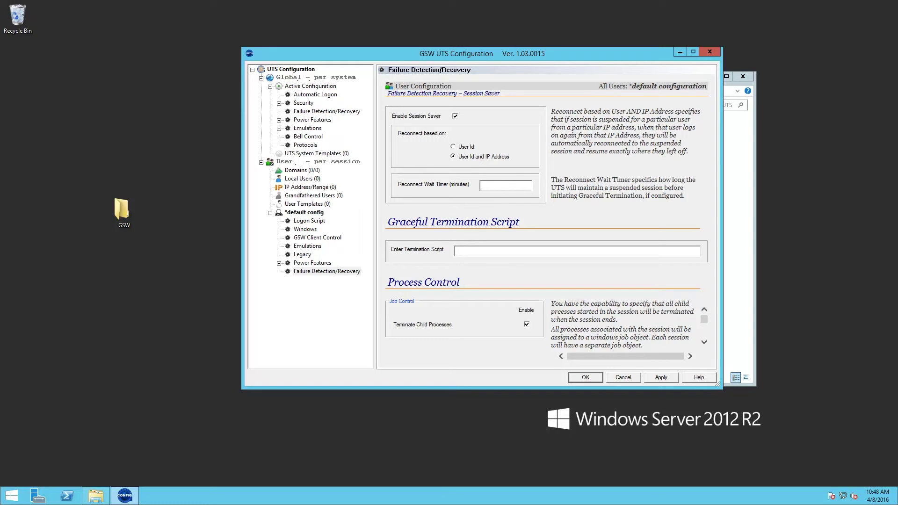
{"action": "type", "text": "60"}
{"action": "left_click", "coordinate": [661, 377]}
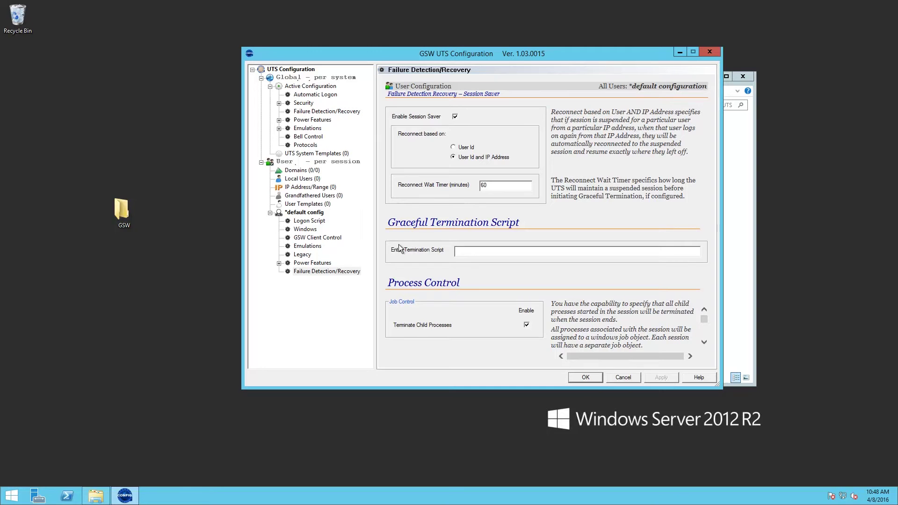
- Open the default config's logon script k_start.bat in Notepad and move the window higher
{"action": "left_click", "coordinate": [309, 221]}
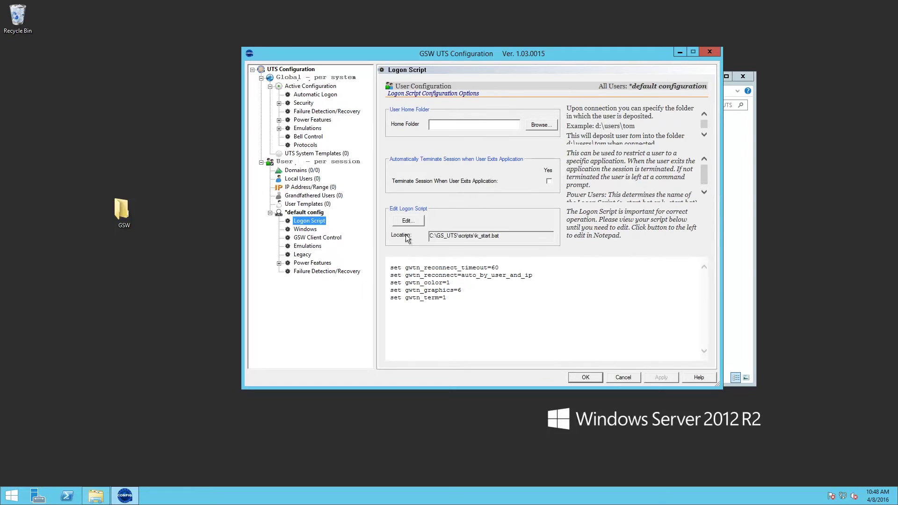
{"action": "left_click", "coordinate": [406, 221]}
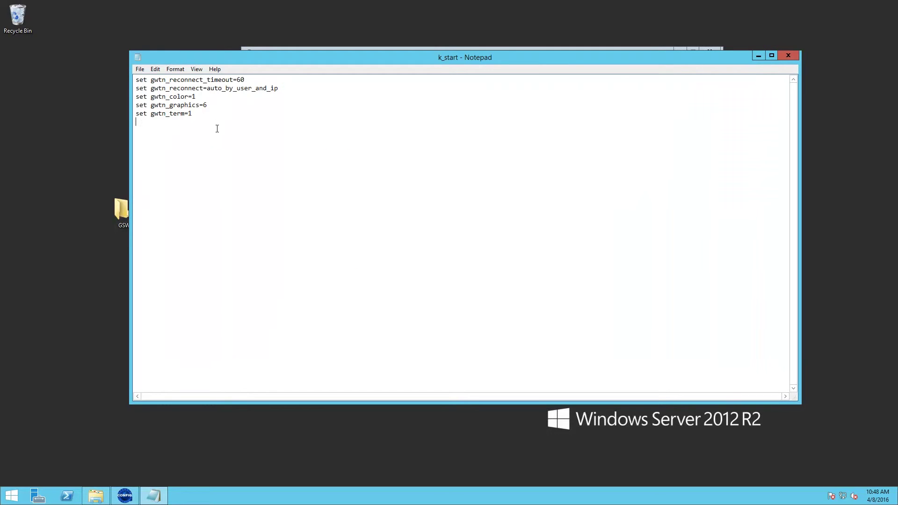
{"action": "left_click_drag", "start_coordinate": [291, 63], "coordinate": [327, 30]}
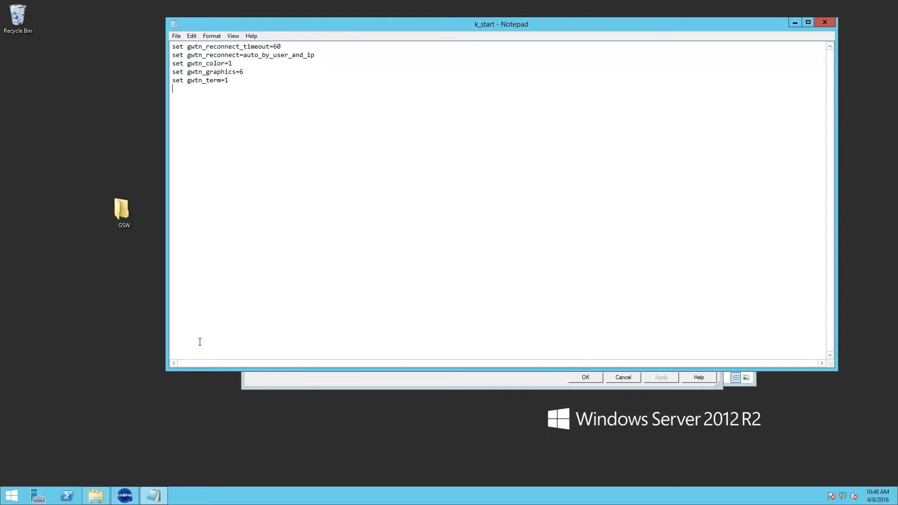
- Browse to C:\Program Files (x86)\Far2 in File Explorer and copy its full folder path
{"action": "left_click", "coordinate": [102, 499]}
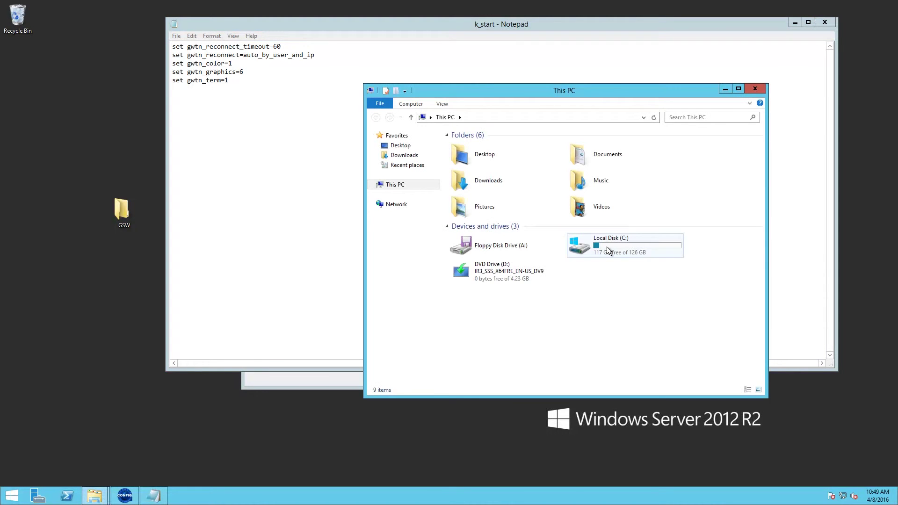
{"action": "left_click", "coordinate": [607, 247]}
{"action": "double_click", "coordinate": [607, 247]}
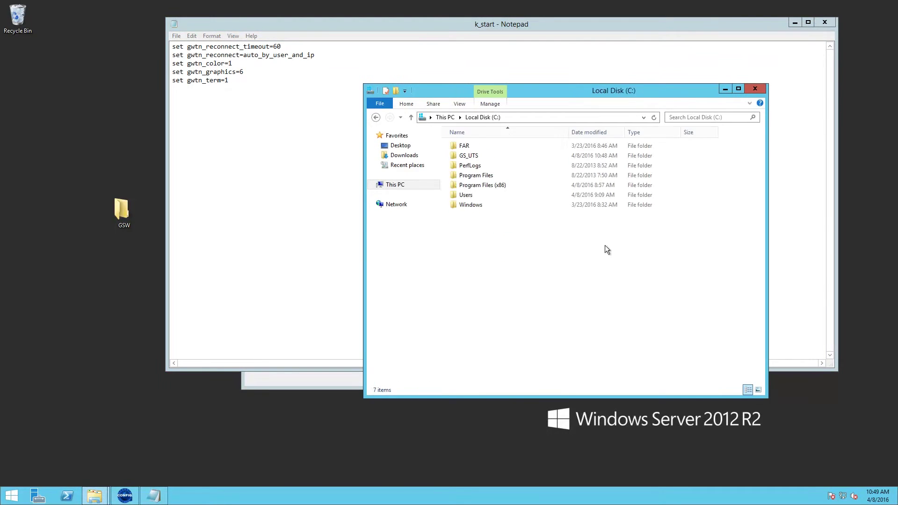
{"action": "left_click", "coordinate": [477, 185]}
{"action": "double_click", "coordinate": [476, 185]}
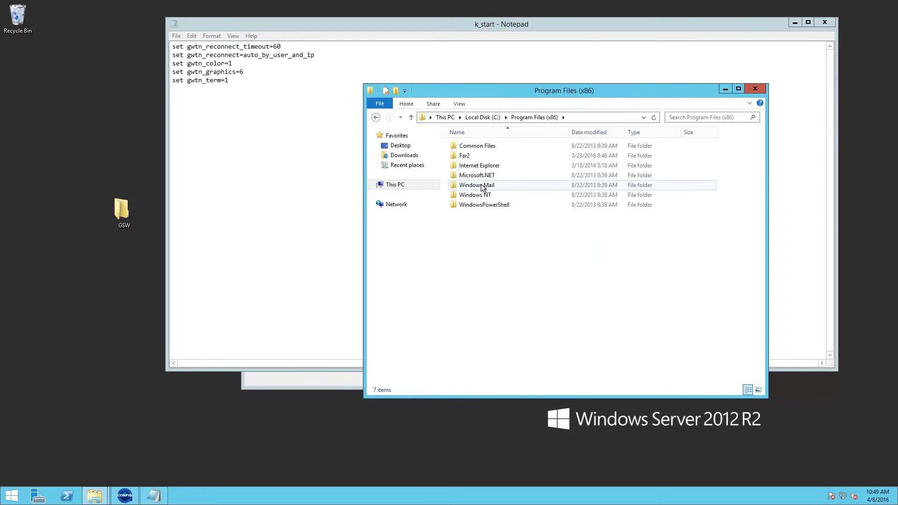
{"action": "double_click", "coordinate": [462, 155]}
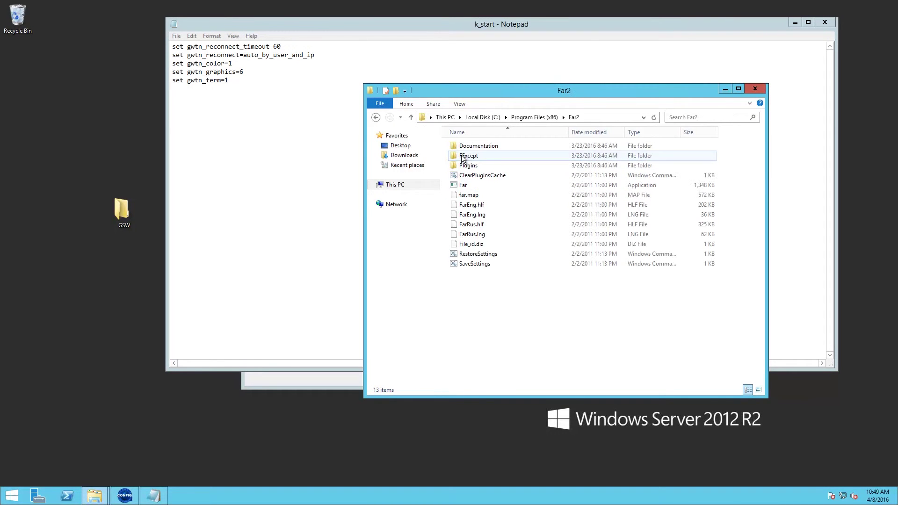
{"action": "left_click", "coordinate": [601, 118]}
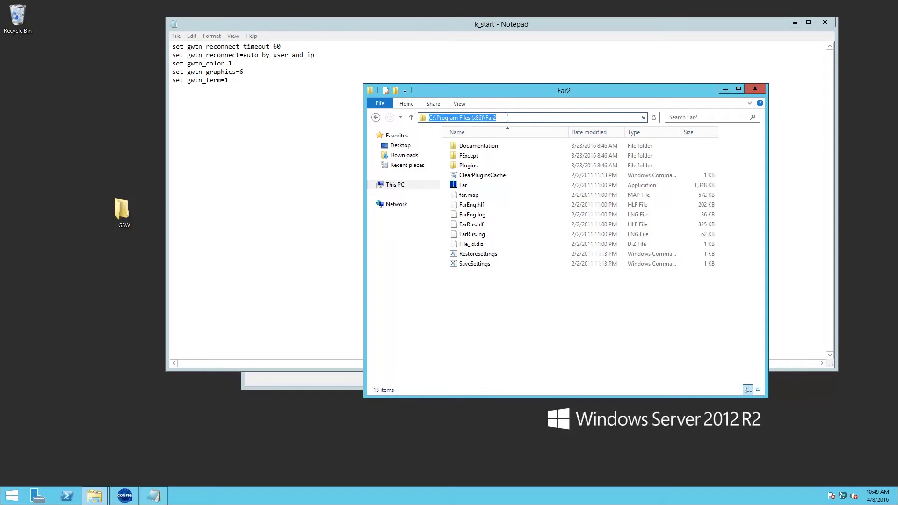
{"action": "right_click", "coordinate": [466, 118]}
{"action": "left_click", "coordinate": [496, 147]}
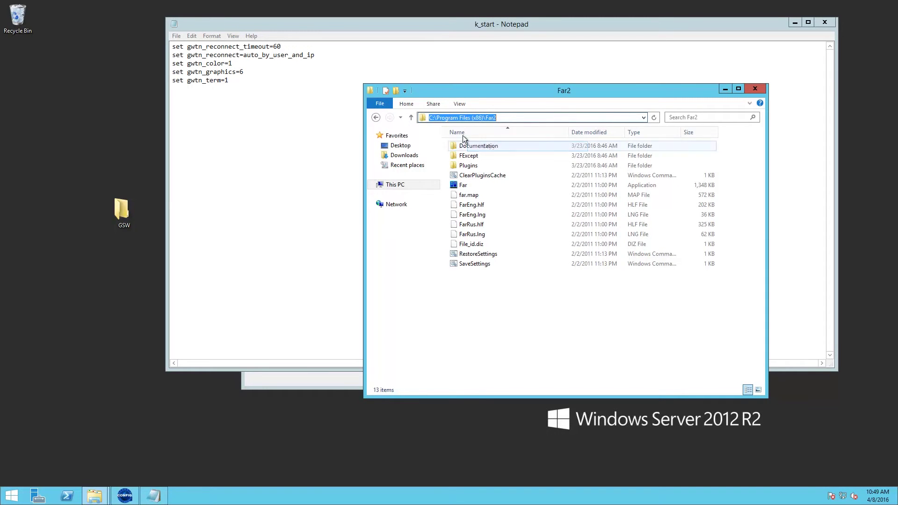
{"action": "left_click", "coordinate": [459, 118]}
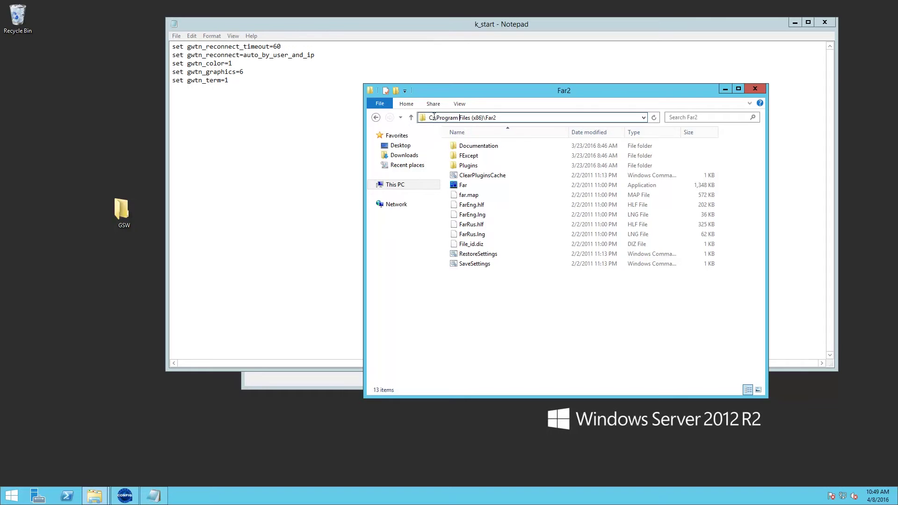
{"action": "left_click", "coordinate": [183, 99]}
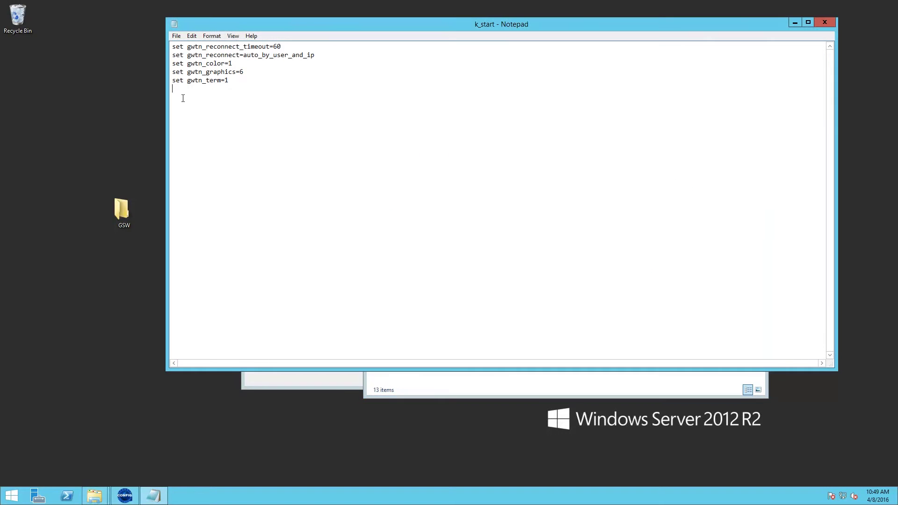
- Add the line "C:\Program Files (x86)\Far2\far.exe" to k_start.bat using the copied path
{"action": "type", "text": "\""}
{"action": "key", "text": "ctrl+v"}
{"action": "type", "text": "\\far.exe\""}
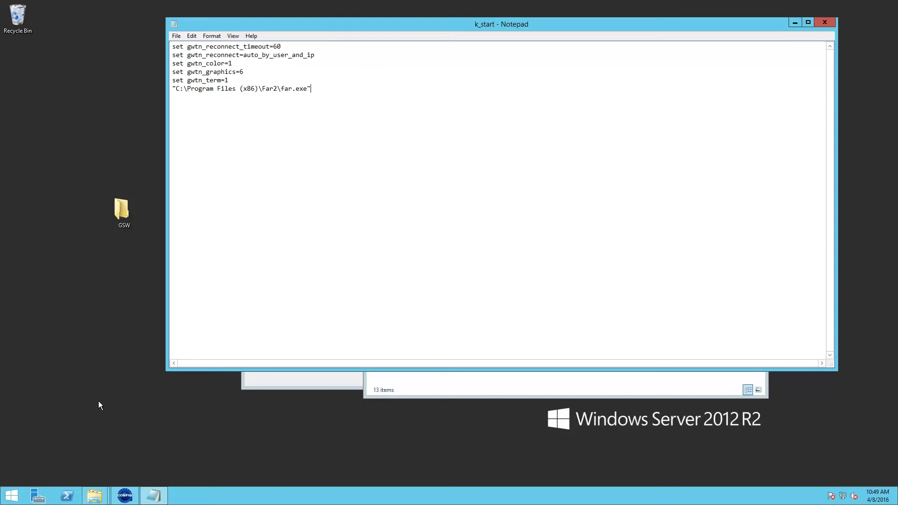
- Copy the new far.exe launch line to the clipboard
{"action": "left_click_drag", "start_coordinate": [323, 92], "coordinate": [172, 91]}
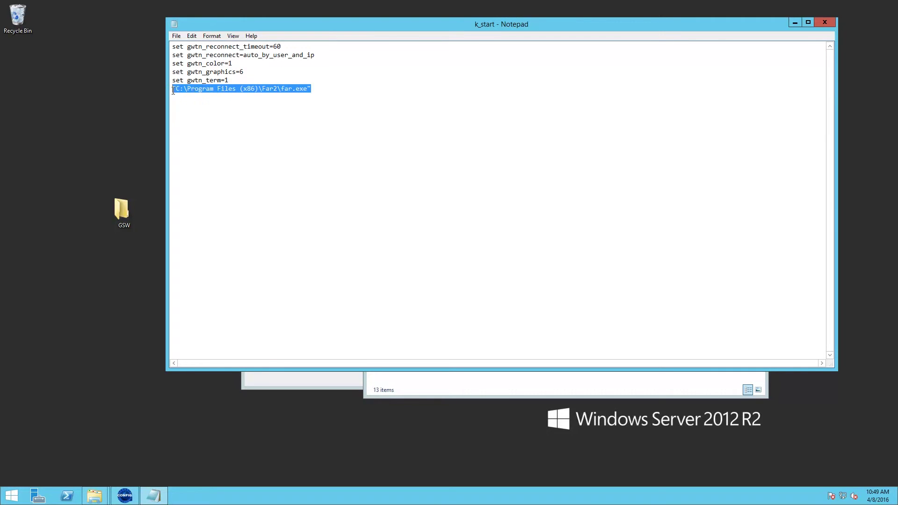
{"action": "right_click", "coordinate": [203, 88]}
{"action": "left_click", "coordinate": [241, 117]}
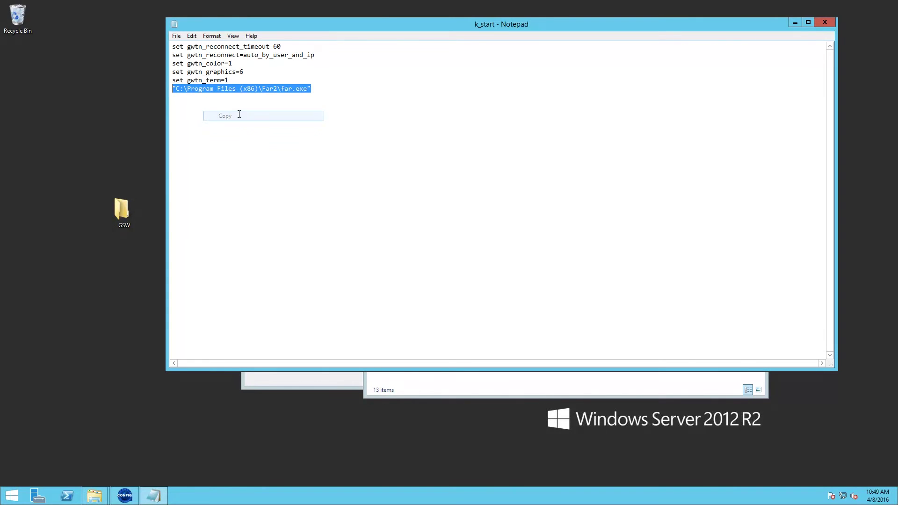
{"action": "left_click", "coordinate": [11, 496]}
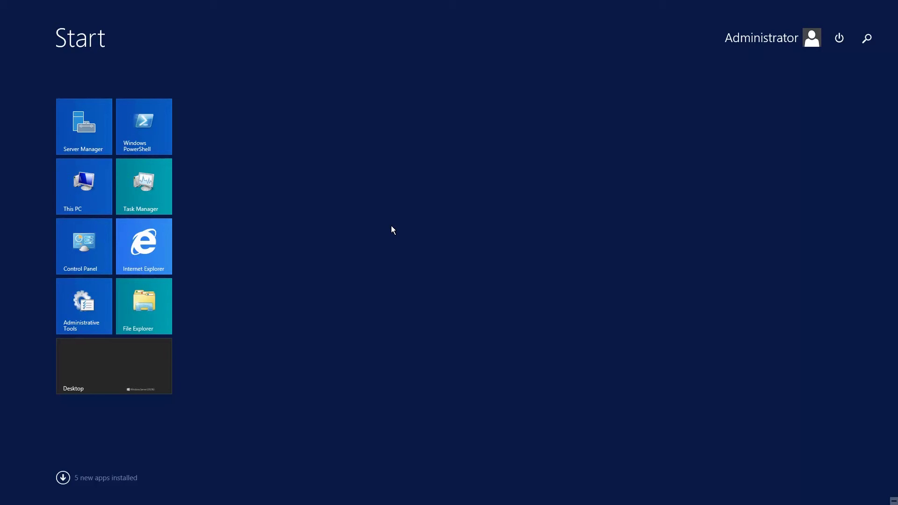
- Open Command Prompt as administrator and paste the quoted far.exe path at the prompt
{"action": "type", "text": "cmd"}
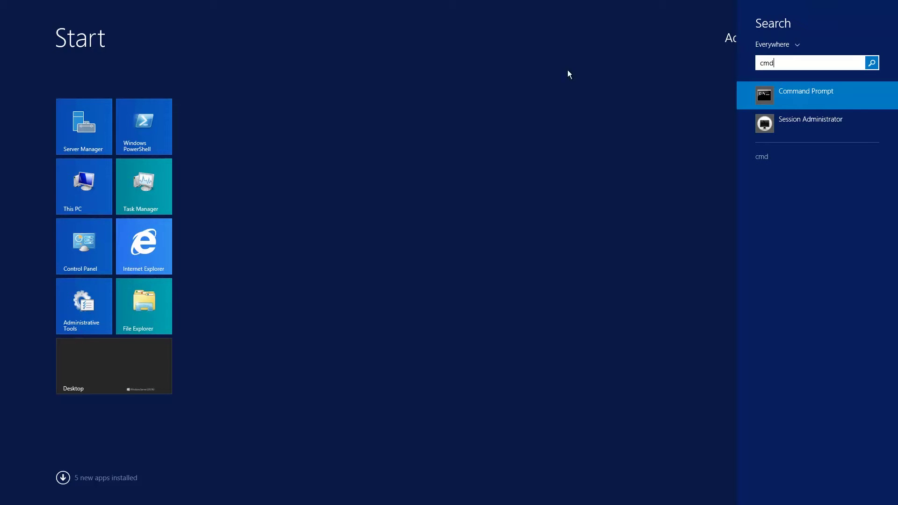
{"action": "right_click", "coordinate": [767, 95]}
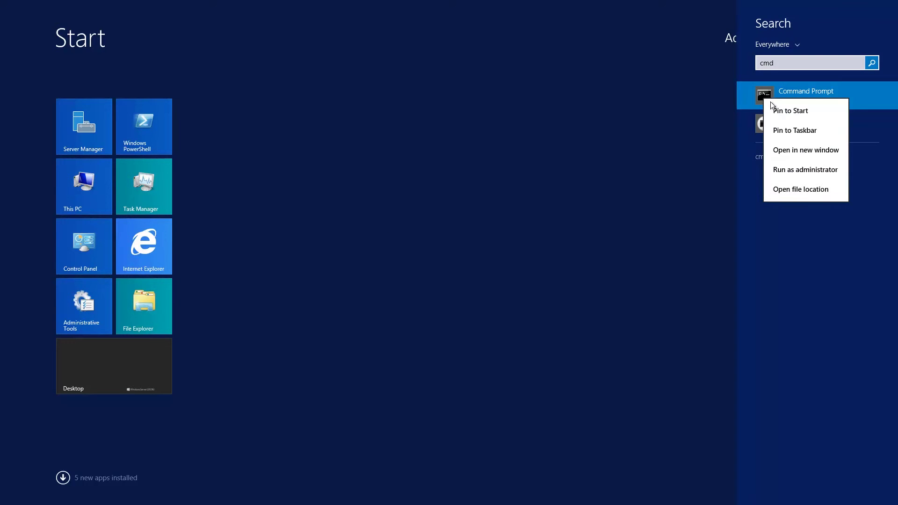
{"action": "left_click", "coordinate": [811, 174]}
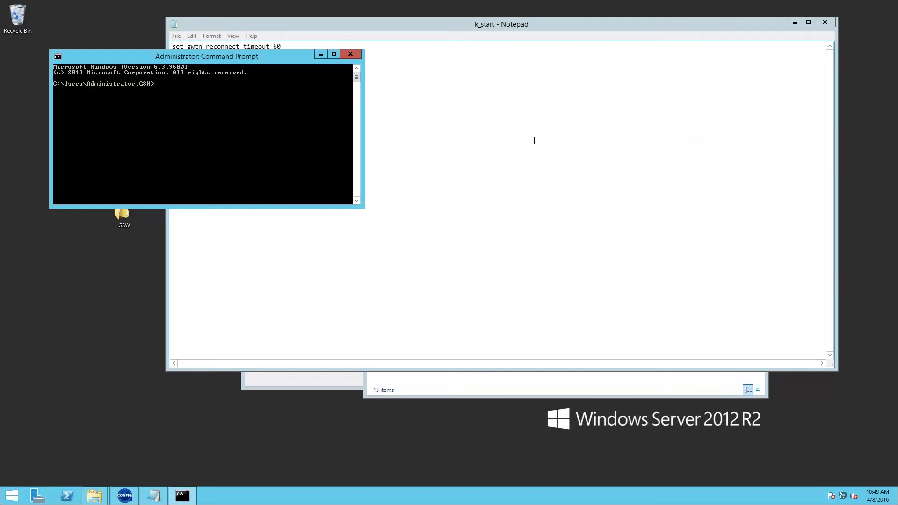
{"action": "right_click", "coordinate": [187, 88]}
{"action": "left_click", "coordinate": [217, 115]}
- Run the pasted far.exe command to confirm Far Manager starts, then close Far
{"action": "key", "text": "Return"}
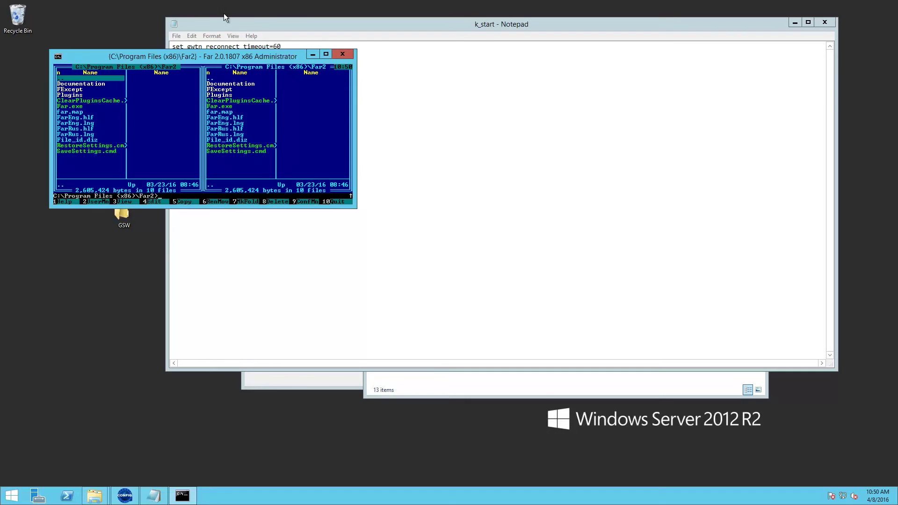
{"action": "left_click", "coordinate": [342, 54]}
{"action": "left_click", "coordinate": [271, 141]}
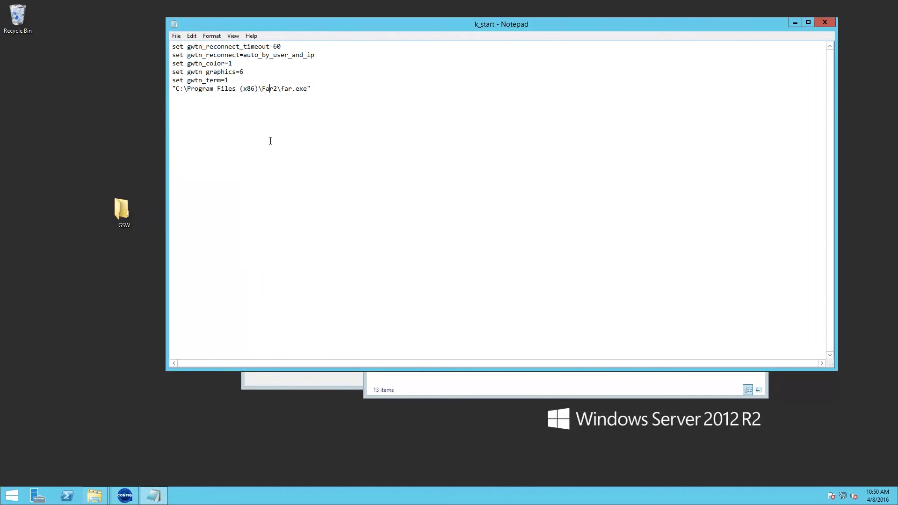
- Save k_start.bat, then close Notepad and the Far2 folder window
{"action": "left_click", "coordinate": [176, 37]}
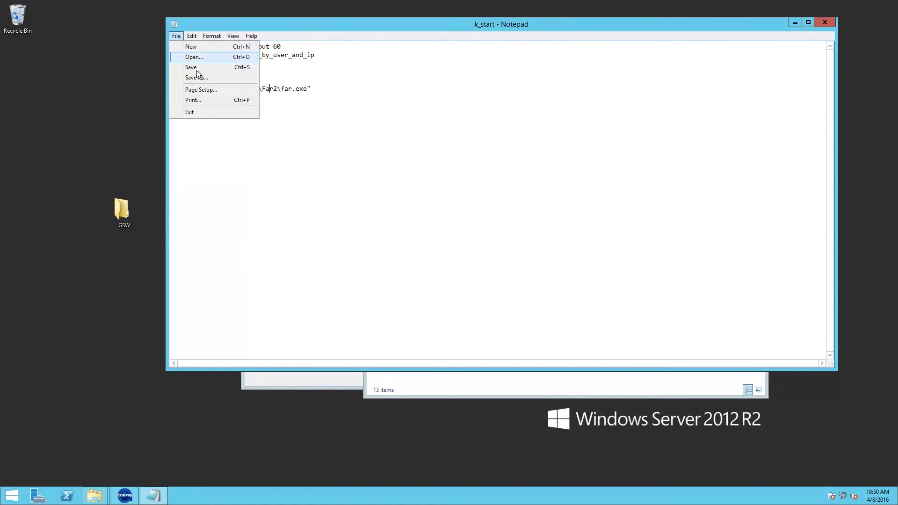
{"action": "left_click", "coordinate": [206, 68]}
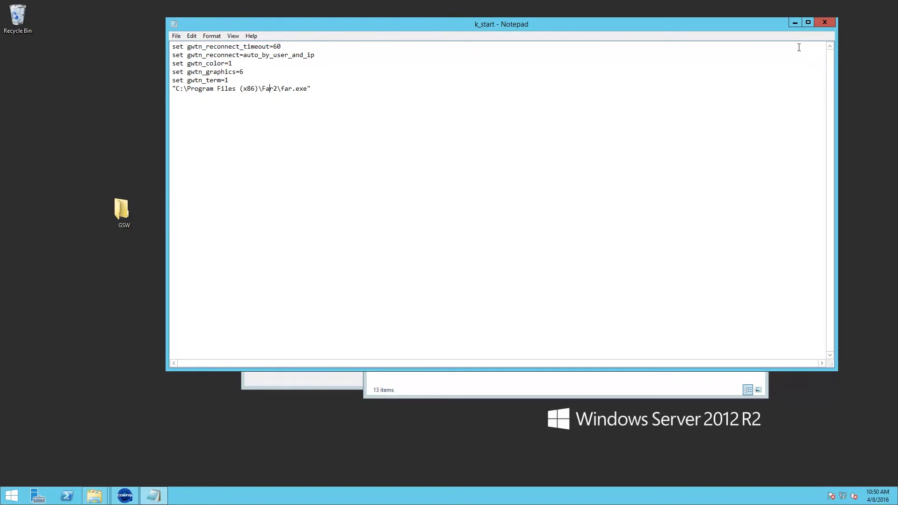
{"action": "left_click", "coordinate": [825, 23]}
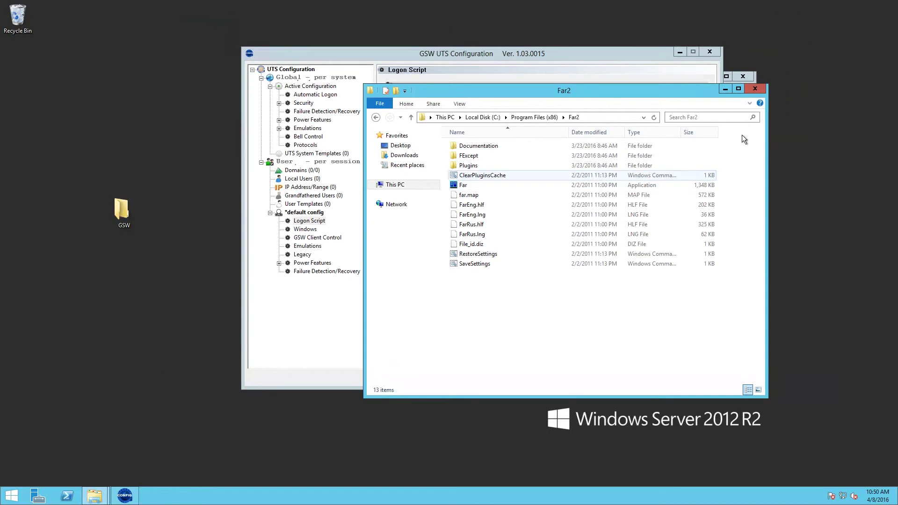
{"action": "left_click", "coordinate": [765, 91]}
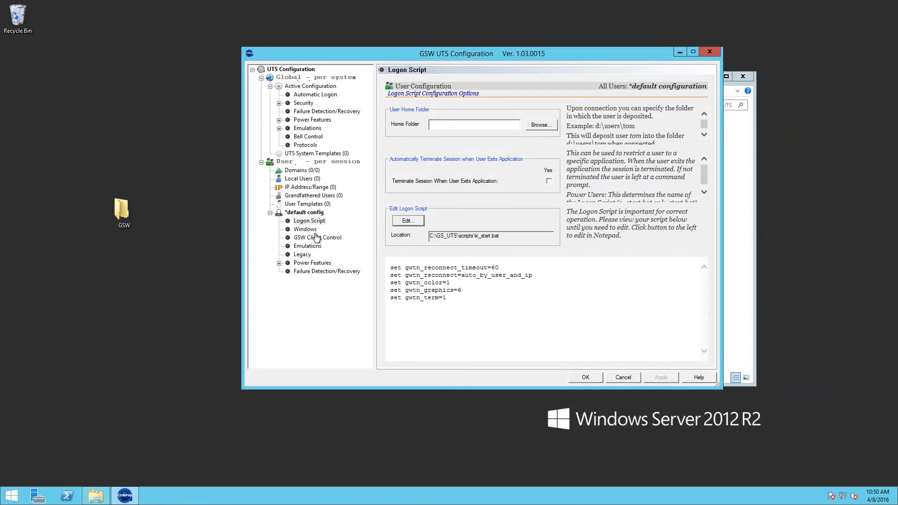
- Add a new local user named RFuser under Local Users
{"action": "left_click", "coordinate": [271, 213]}
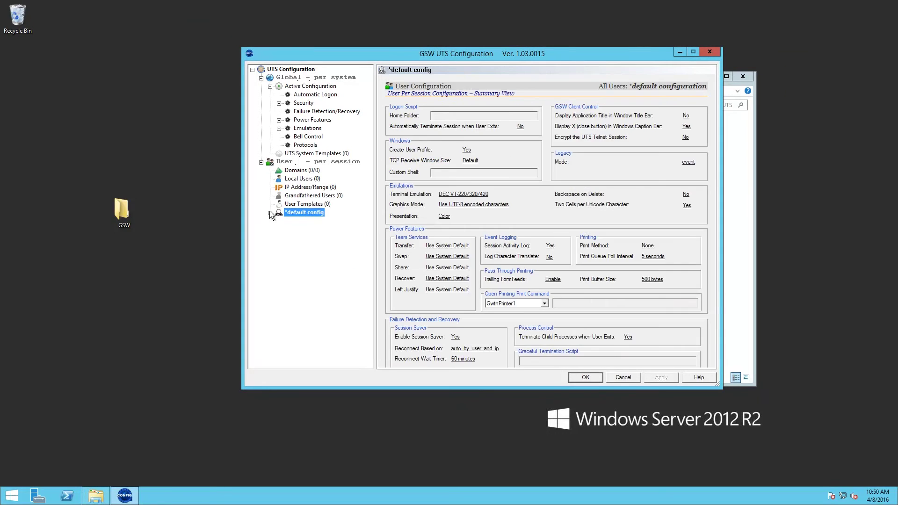
{"action": "left_click", "coordinate": [299, 178]}
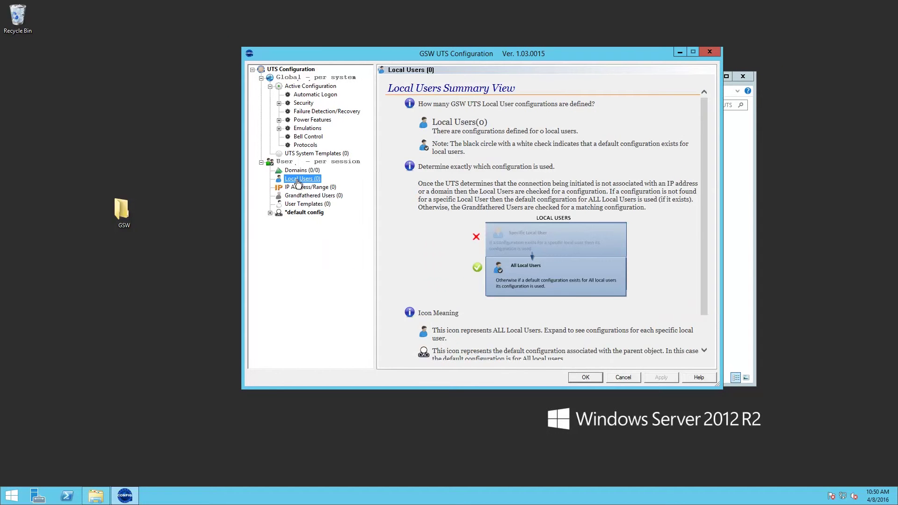
{"action": "right_click", "coordinate": [298, 183]}
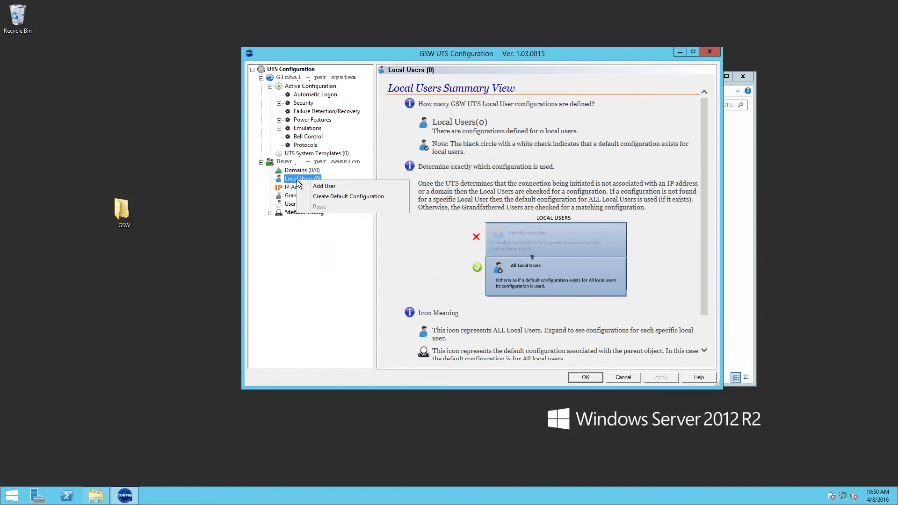
{"action": "left_click", "coordinate": [327, 187]}
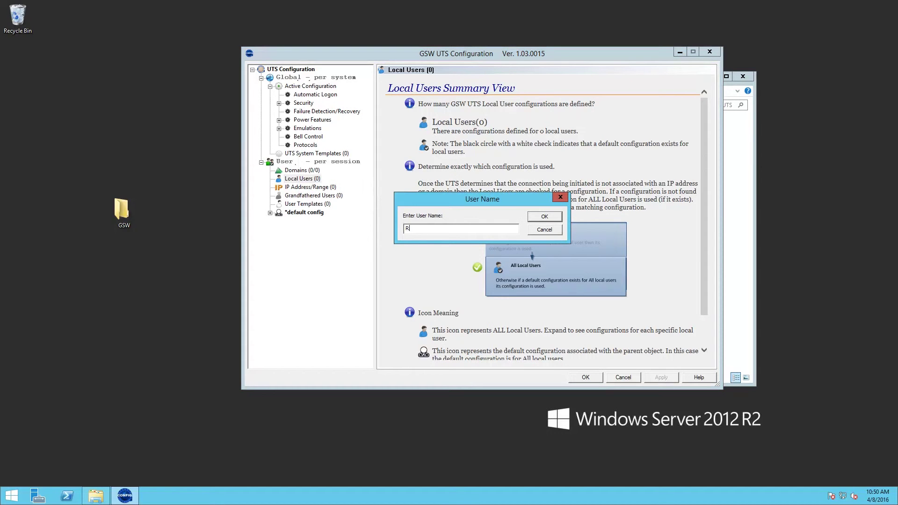
{"action": "type", "text": "RFuser"}
{"action": "left_click", "coordinate": [545, 217]}
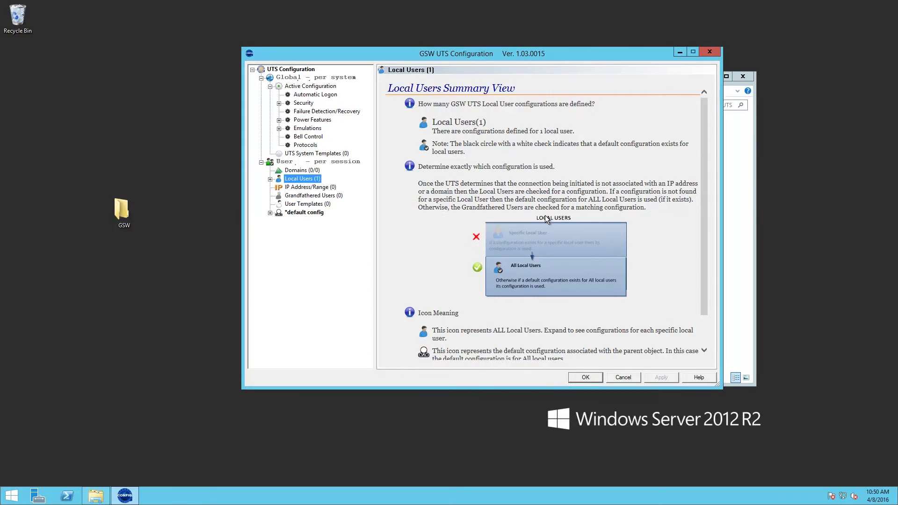
- Show RFuser's Logon Script page and select its far.exe-launching script text
{"action": "left_click", "coordinate": [269, 179]}
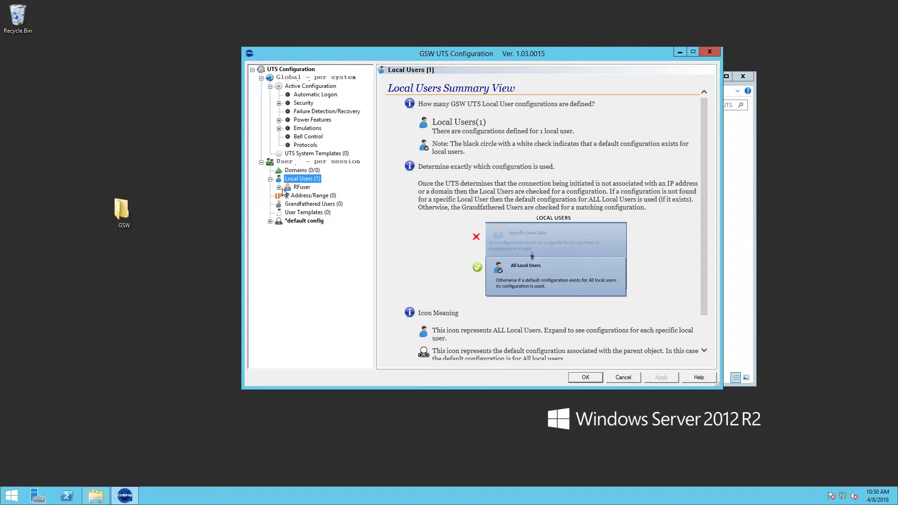
{"action": "left_click", "coordinate": [278, 187]}
{"action": "left_click", "coordinate": [313, 196]}
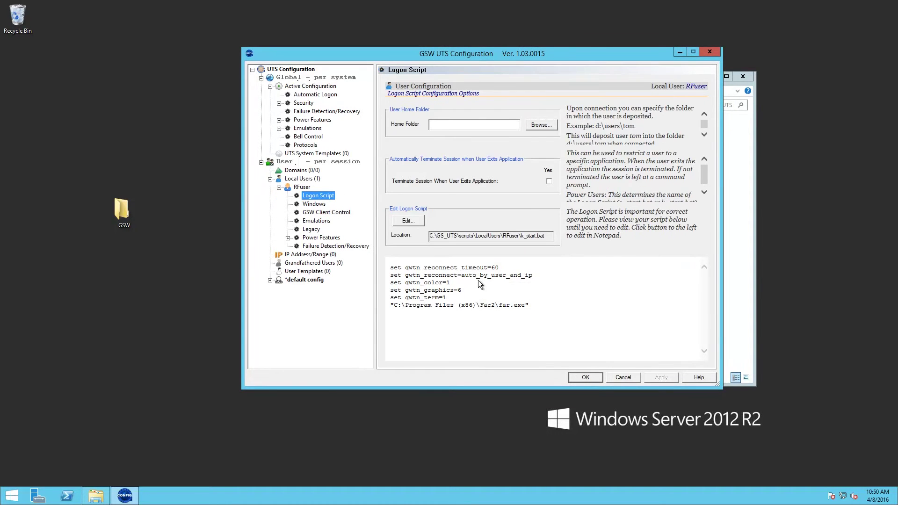
{"action": "left_click_drag", "start_coordinate": [390, 266], "coordinate": [476, 306]}
{"action": "left_click_drag", "start_coordinate": [544, 323], "coordinate": [553, 327]}
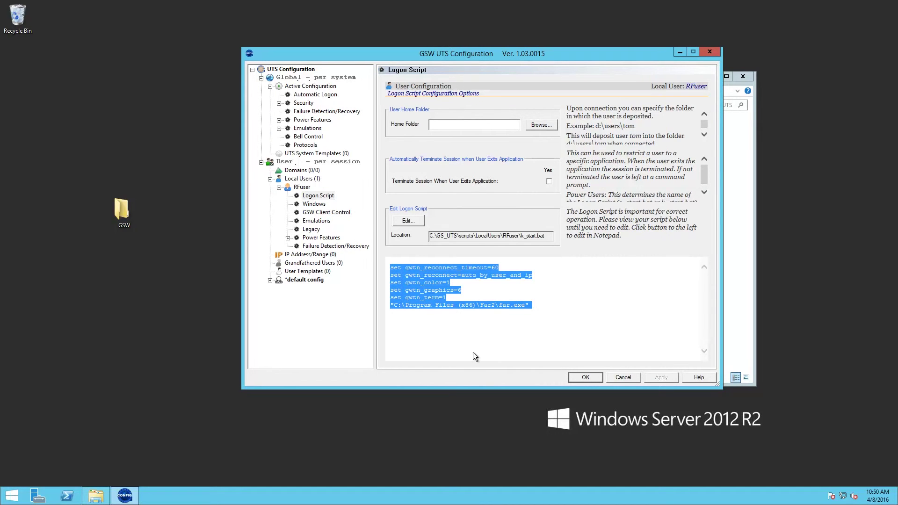
- Add a new domain named GSW under Domains
{"action": "left_click", "coordinate": [297, 173]}
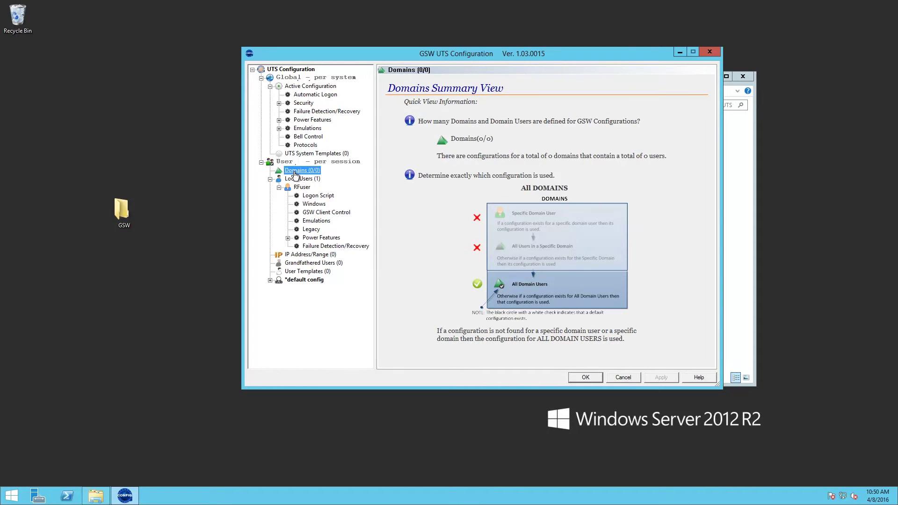
{"action": "right_click", "coordinate": [295, 174]}
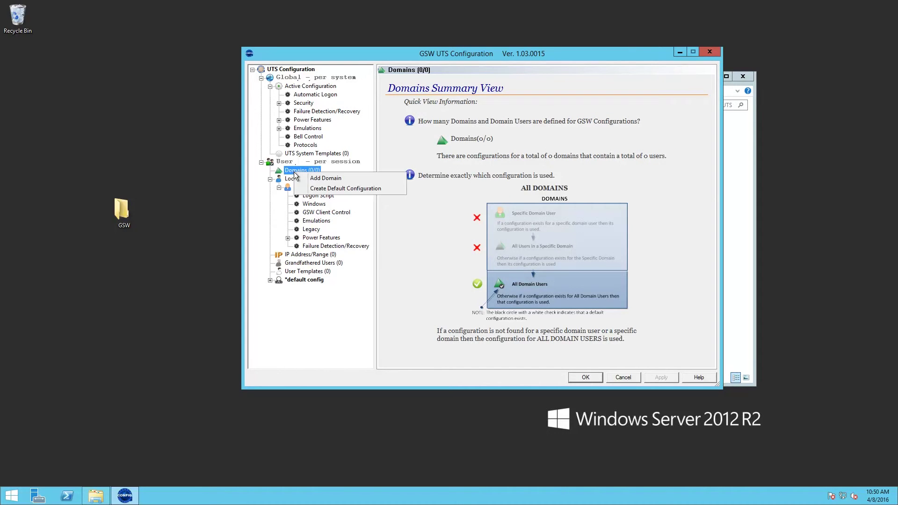
{"action": "left_click", "coordinate": [326, 178]}
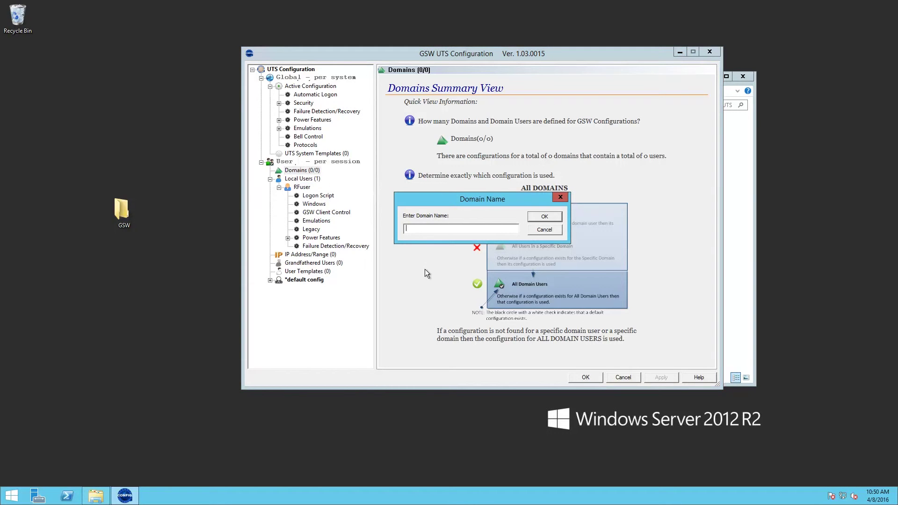
{"action": "type", "text": "GSW"}
{"action": "left_click", "coordinate": [542, 217]}
- Add the new domain user to the GSW domain
{"action": "left_click", "coordinate": [270, 171]}
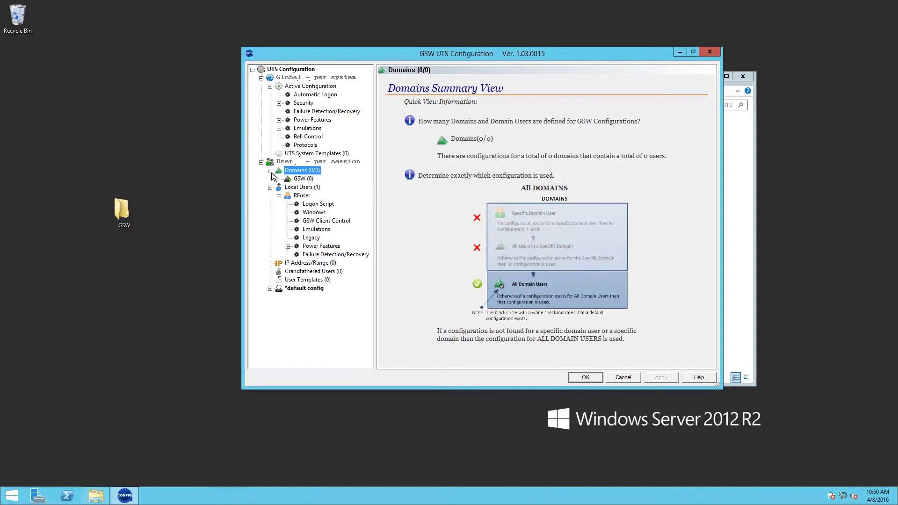
{"action": "right_click", "coordinate": [299, 180]}
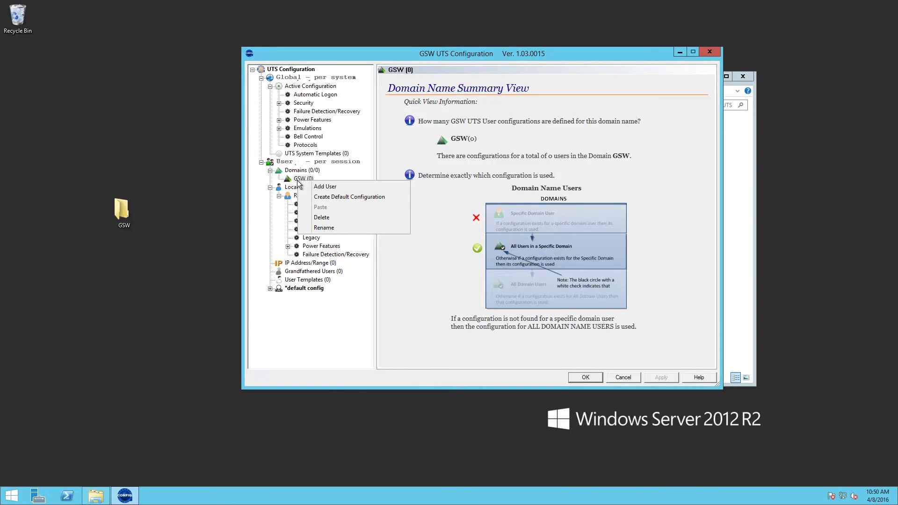
{"action": "left_click", "coordinate": [336, 187]}
{"action": "type", "text": "Joh"}
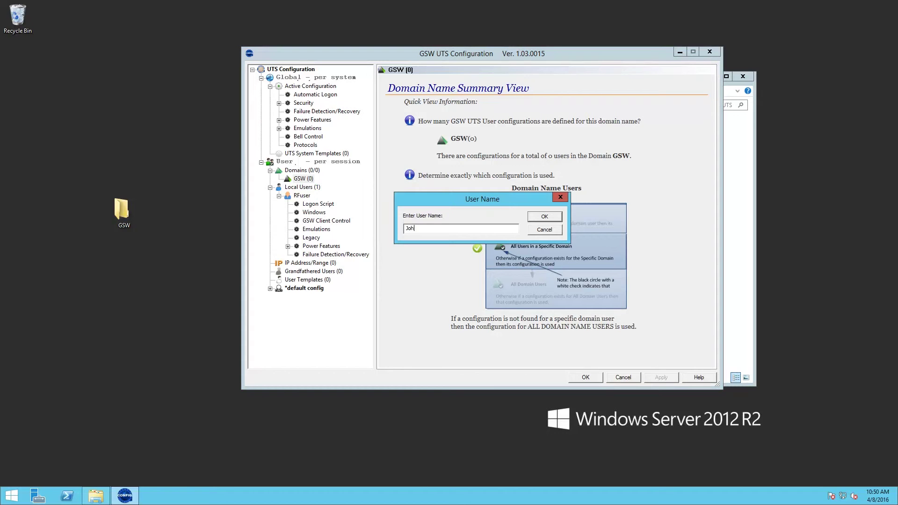
{"action": "type", "text": "nny"}
{"action": "left_click", "coordinate": [553, 217]}
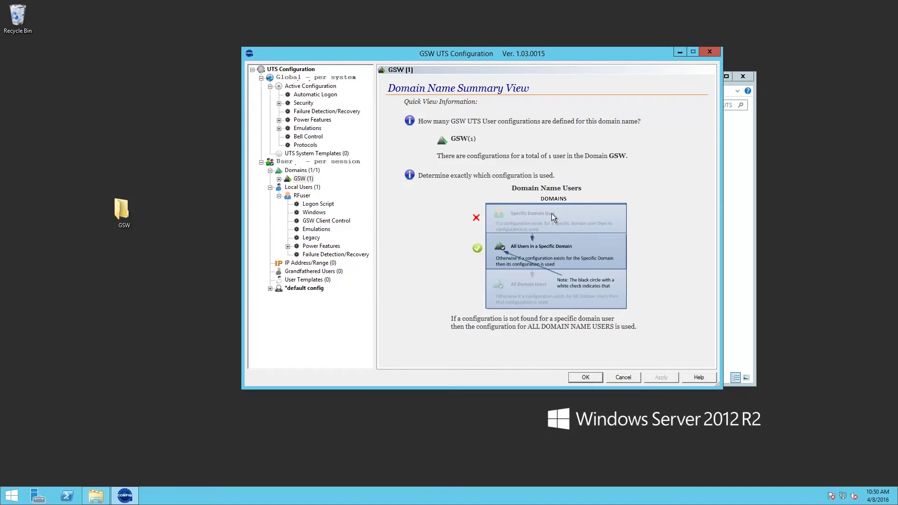
- Show the GSW user's Logon Script page and select its Far-launching script text
{"action": "double_click", "coordinate": [287, 180]}
{"action": "left_click", "coordinate": [288, 187]}
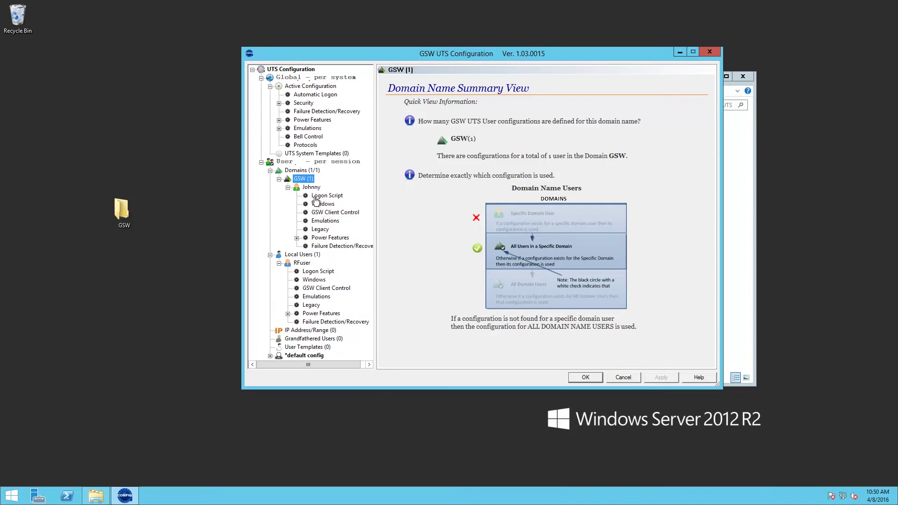
{"action": "left_click", "coordinate": [317, 199]}
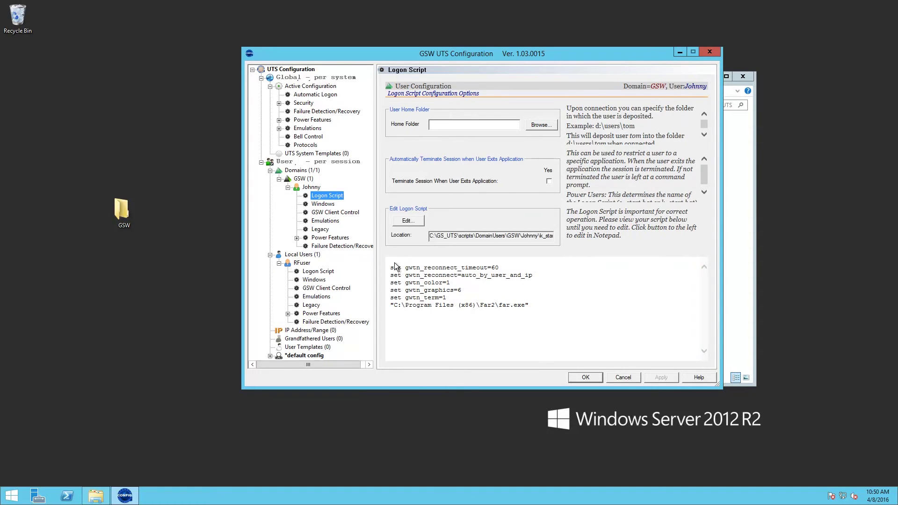
{"action": "left_click_drag", "start_coordinate": [391, 268], "coordinate": [556, 317]}
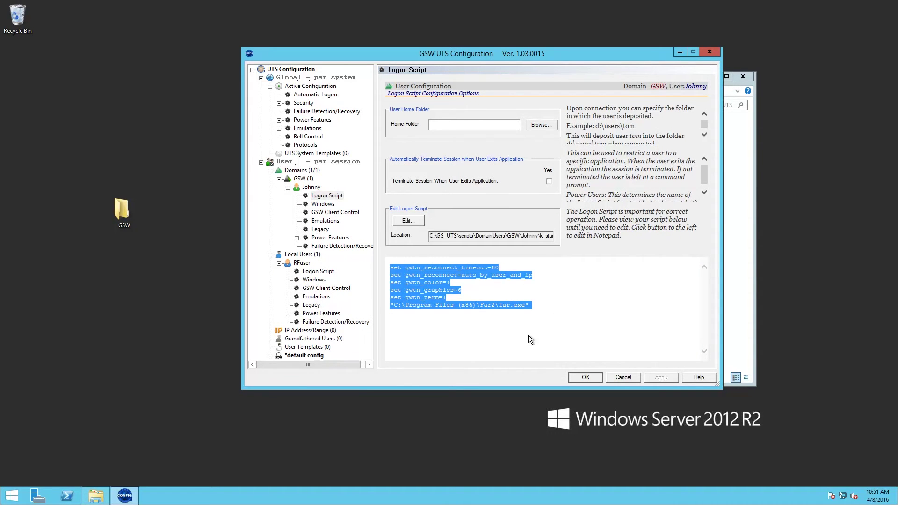
- Collapse the configuration tree and close UTS Configuration with OK
{"action": "left_click", "coordinate": [260, 163]}
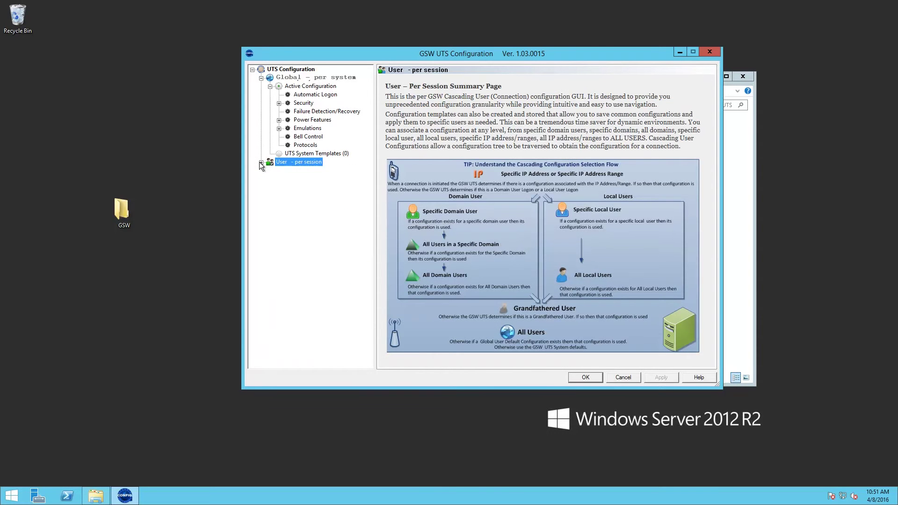
{"action": "left_click", "coordinate": [252, 71]}
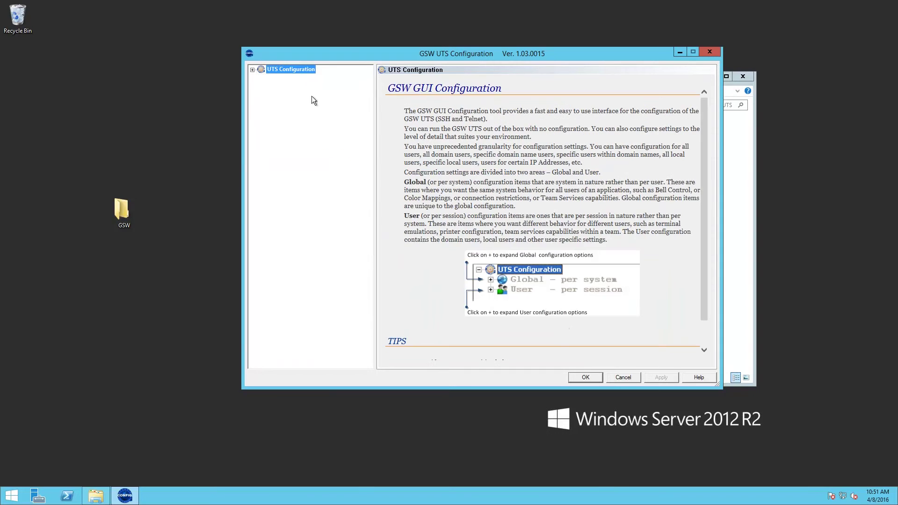
{"action": "left_click", "coordinate": [585, 377]}
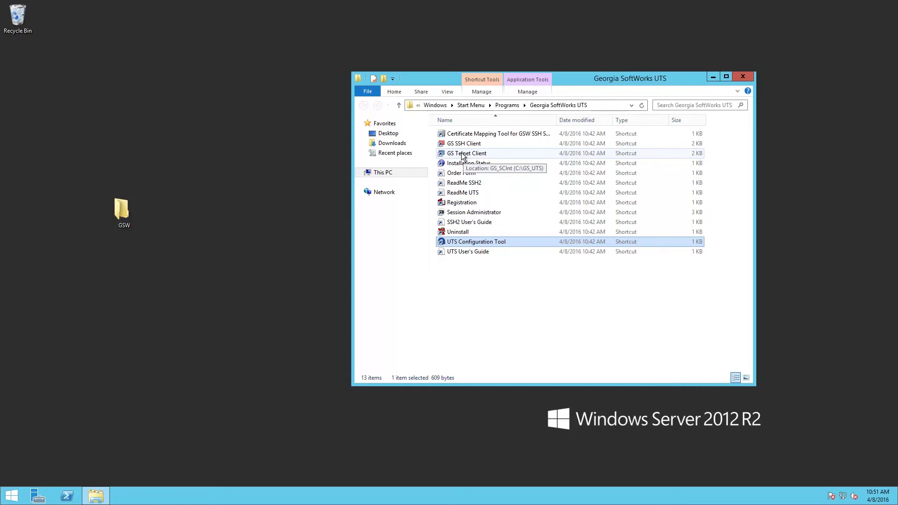
- Find Notepad from the Start screen and run it as administrator
{"action": "left_click", "coordinate": [11, 496]}
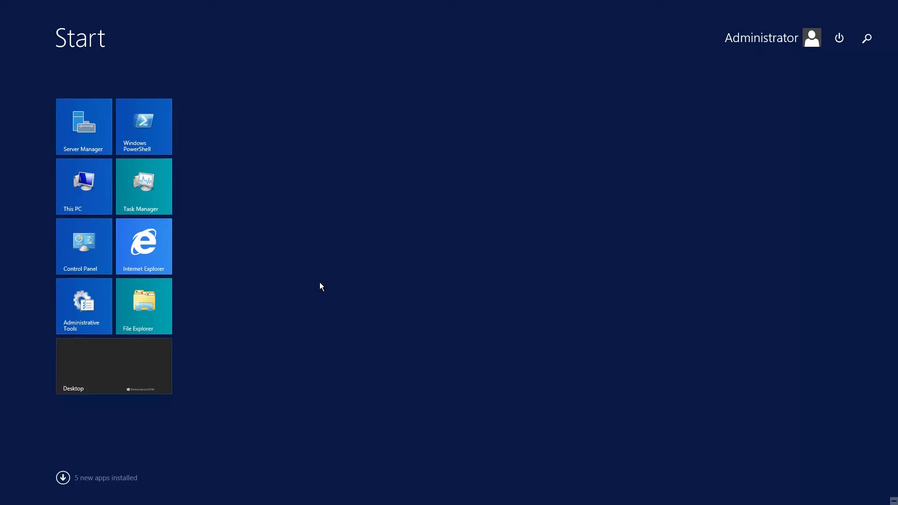
{"action": "type", "text": "notepad"}
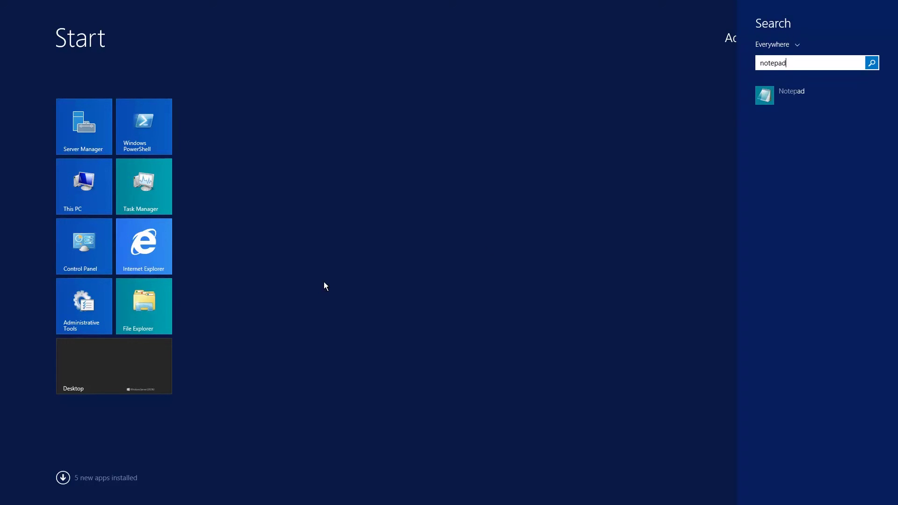
{"action": "right_click", "coordinate": [780, 94]}
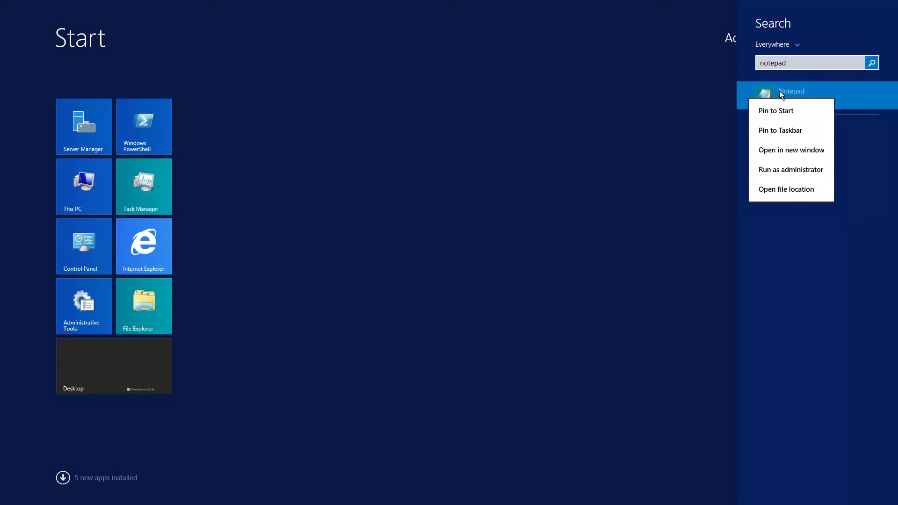
{"action": "left_click", "coordinate": [795, 170]}
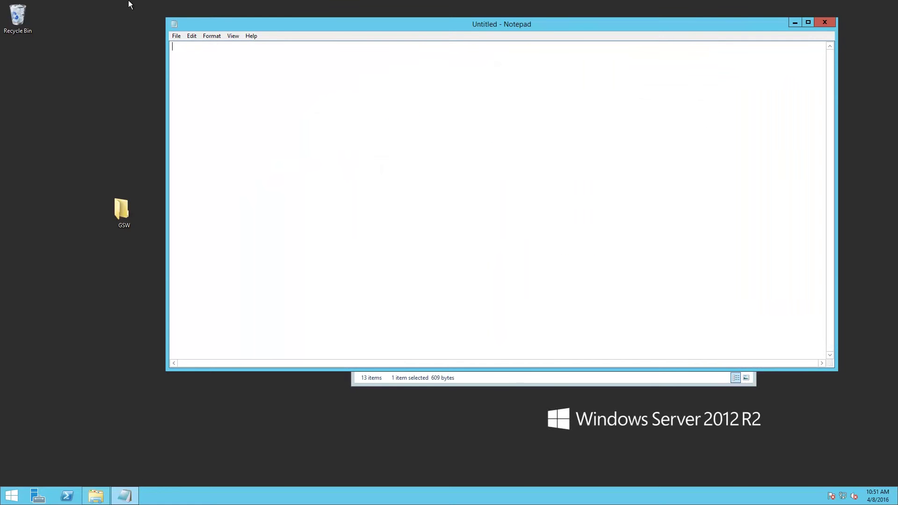
{"action": "left_click", "coordinate": [176, 37]}
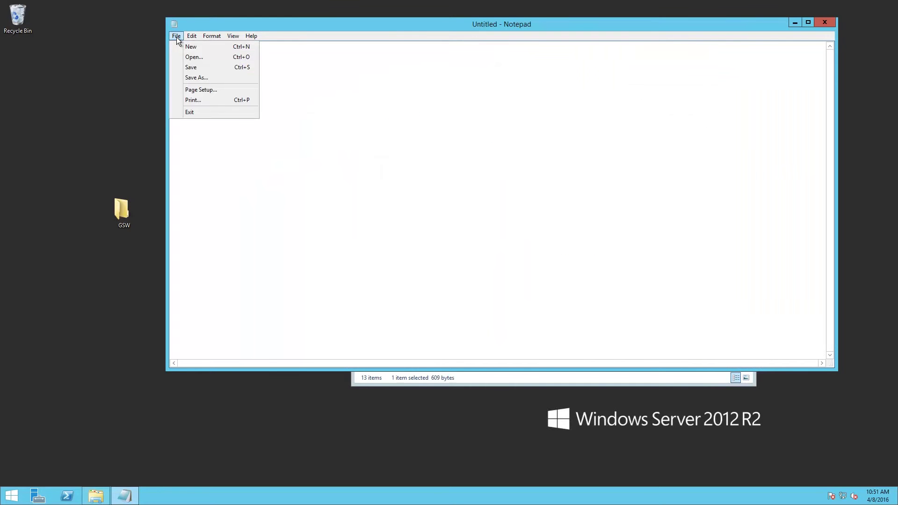
{"action": "left_click", "coordinate": [201, 58]}
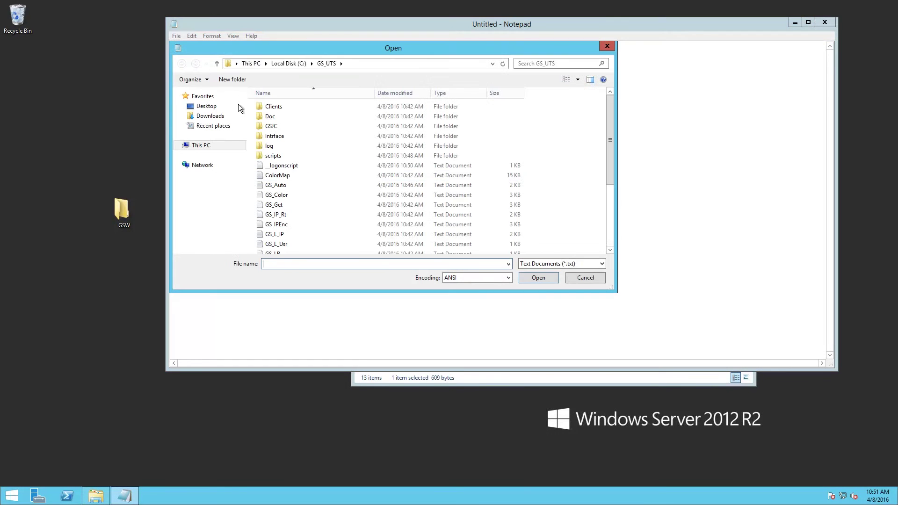
{"action": "left_click", "coordinate": [602, 264]}
{"action": "left_click", "coordinate": [542, 280]}
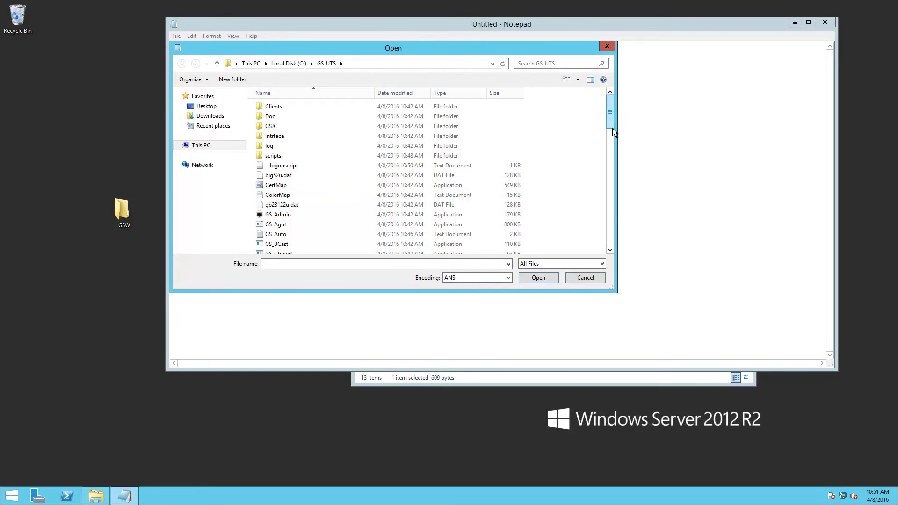
{"action": "left_click_drag", "start_coordinate": [613, 129], "coordinate": [614, 152]}
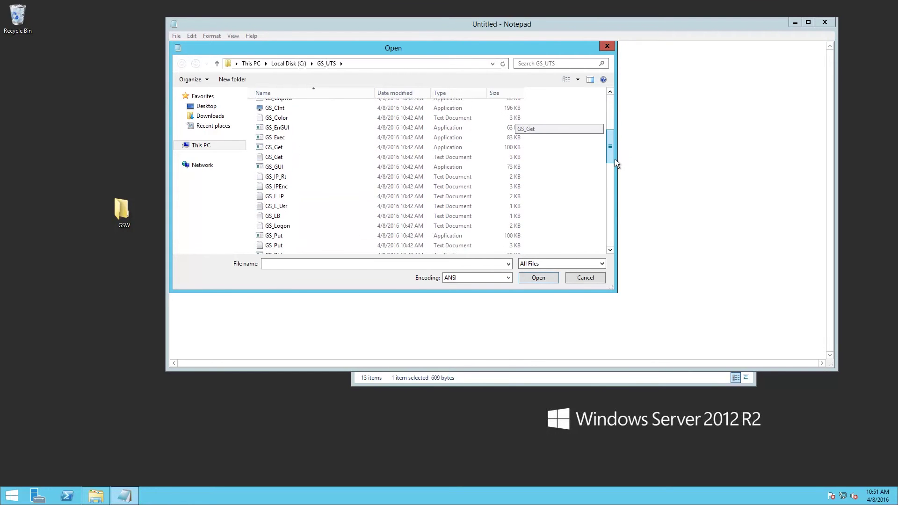
{"action": "scroll", "coordinate": [615, 161], "scroll_direction": "down", "scroll_amount": 2}
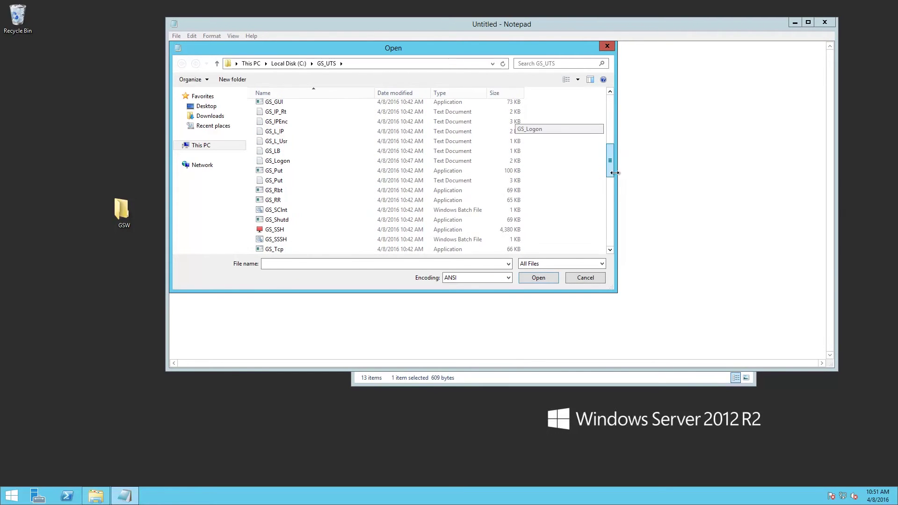
{"action": "left_click", "coordinate": [279, 212]}
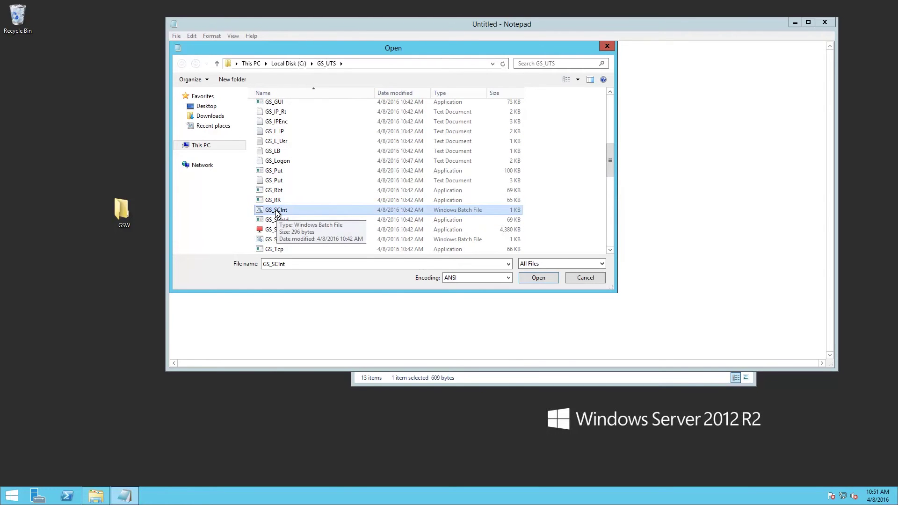
{"action": "left_click", "coordinate": [537, 279]}
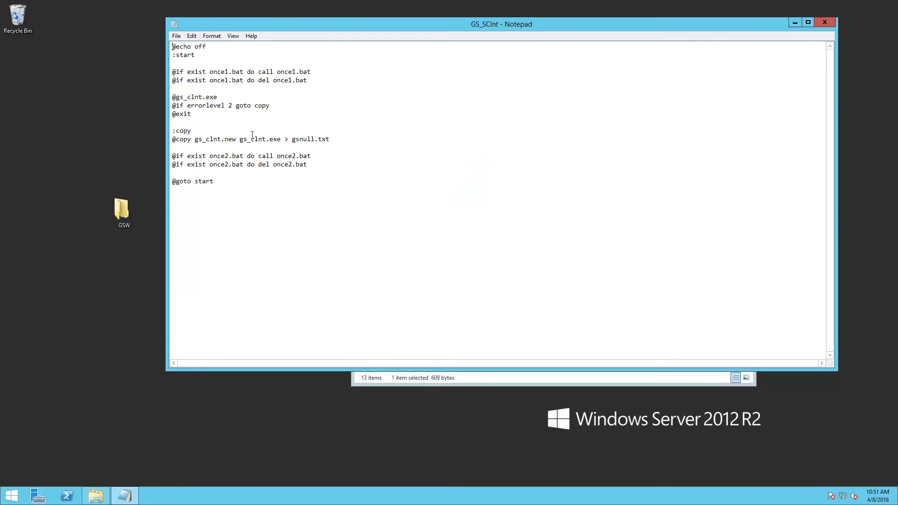
{"action": "left_click", "coordinate": [226, 100]}
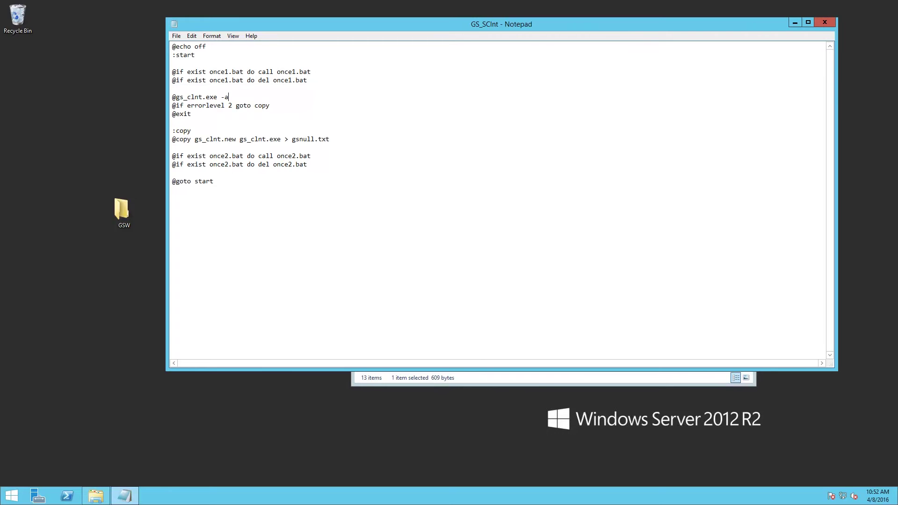
{"action": "type", "text": " -h127.0.0.1"}
{"action": "left_click", "coordinate": [176, 36]}
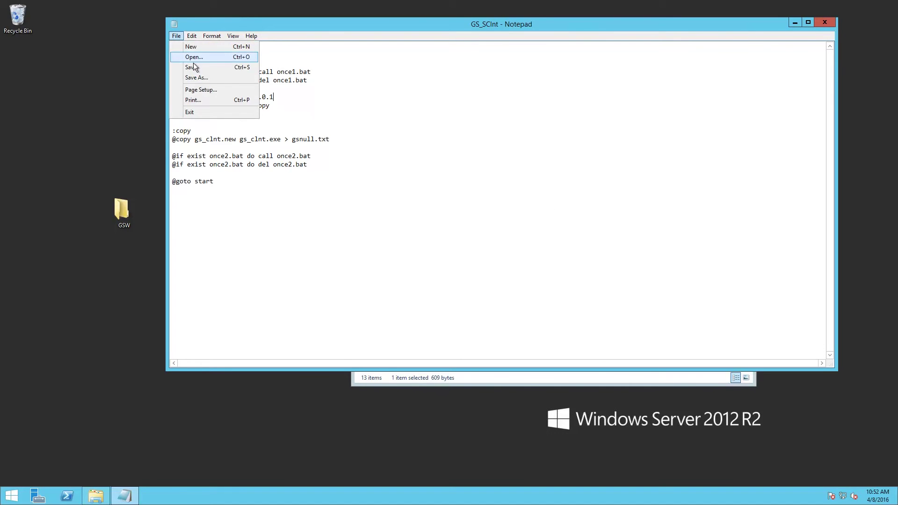
{"action": "left_click", "coordinate": [193, 66]}
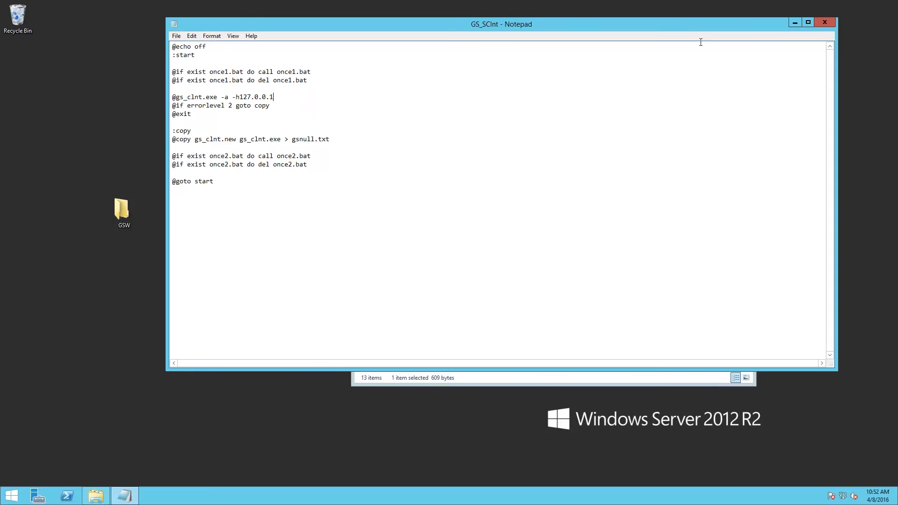
{"action": "left_click", "coordinate": [825, 23]}
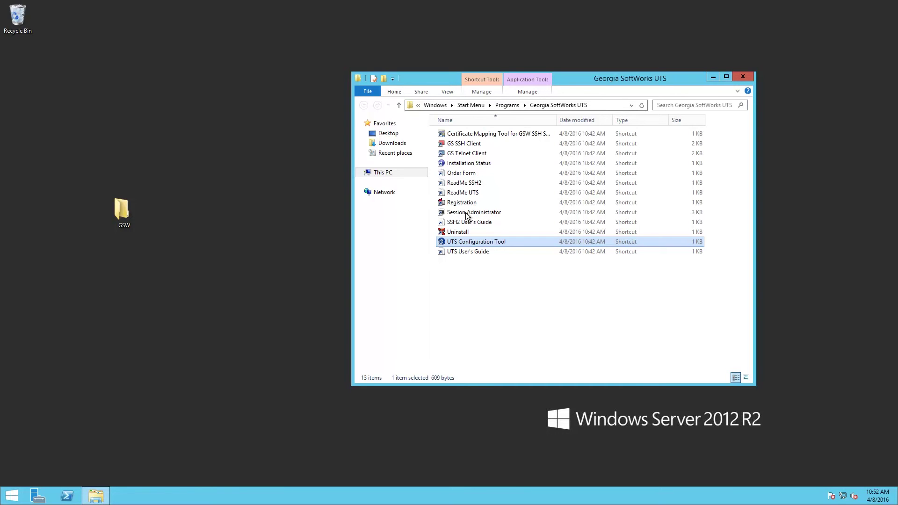
- Launch Session Administrator at the top-left, shift the UTS shortcuts folder lower right, and select GS Telnet Client
{"action": "double_click", "coordinate": [466, 214]}
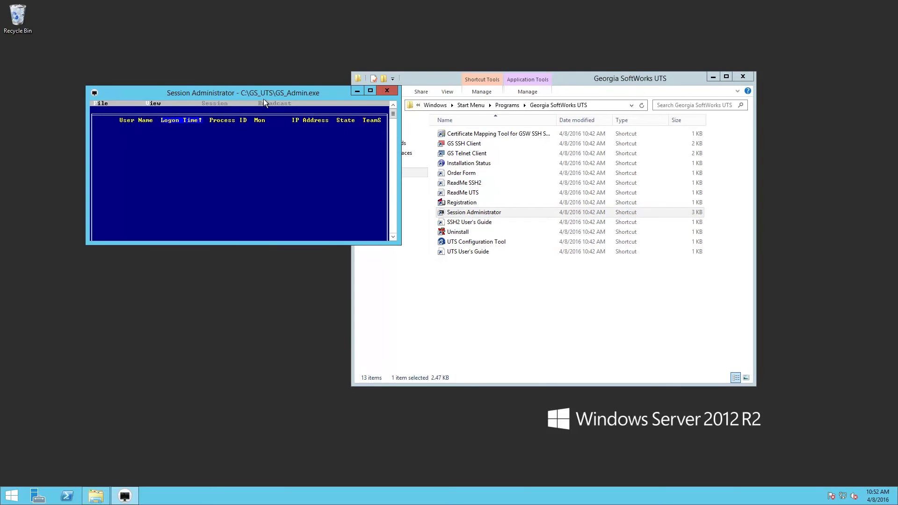
{"action": "left_click_drag", "start_coordinate": [274, 93], "coordinate": [215, 30]}
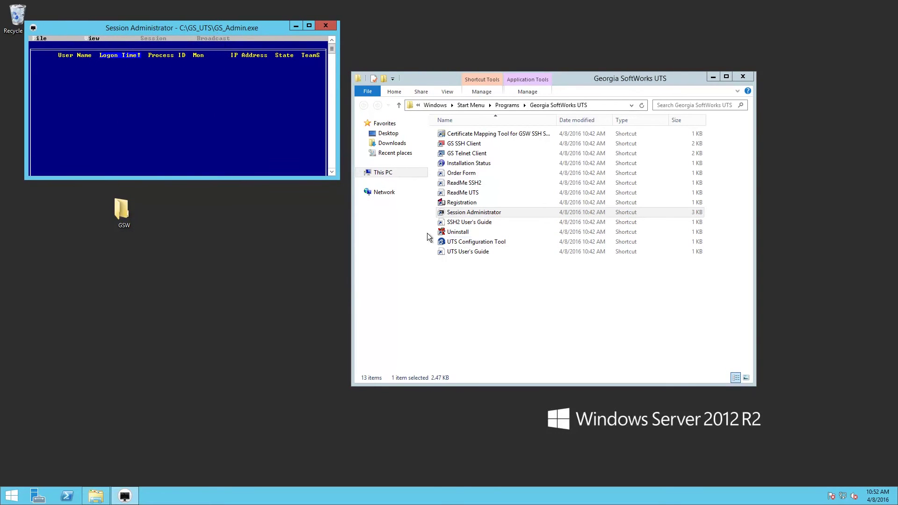
{"action": "left_click", "coordinate": [468, 89]}
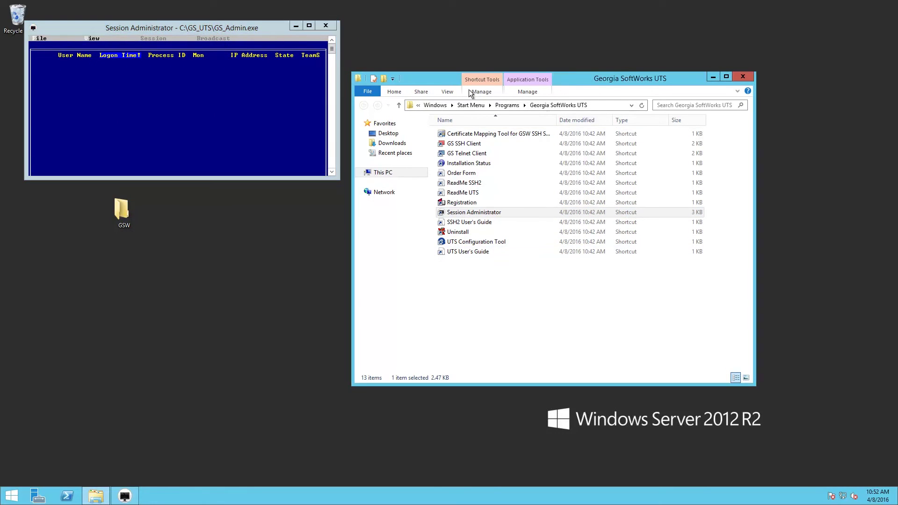
{"action": "left_click_drag", "start_coordinate": [431, 78], "coordinate": [532, 140]}
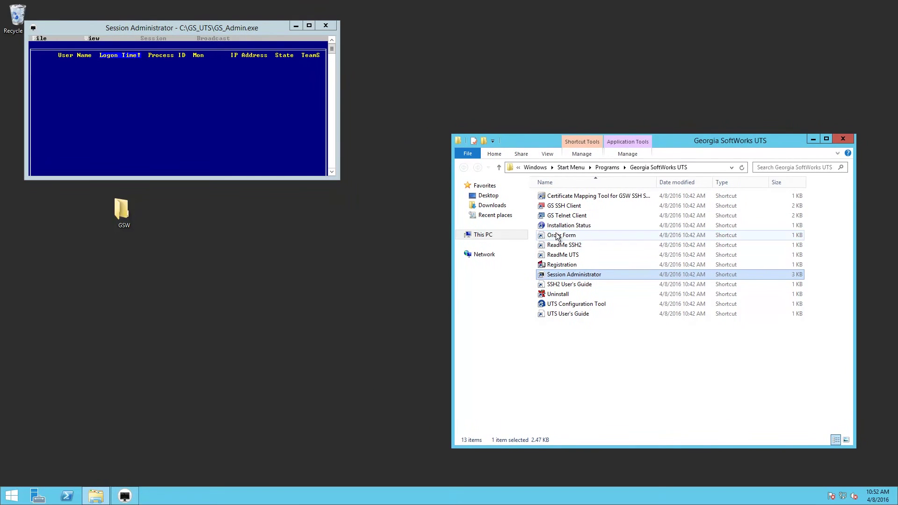
{"action": "left_click", "coordinate": [563, 217]}
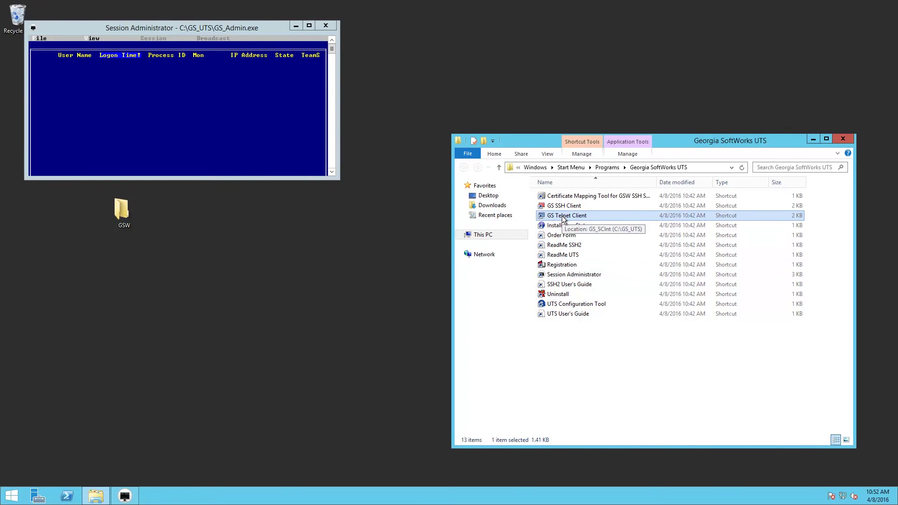
- Launch GS Telnet Client to 127.0.0.1 below Session Administrator and mirror its FAR session there
{"action": "double_click", "coordinate": [563, 216]}
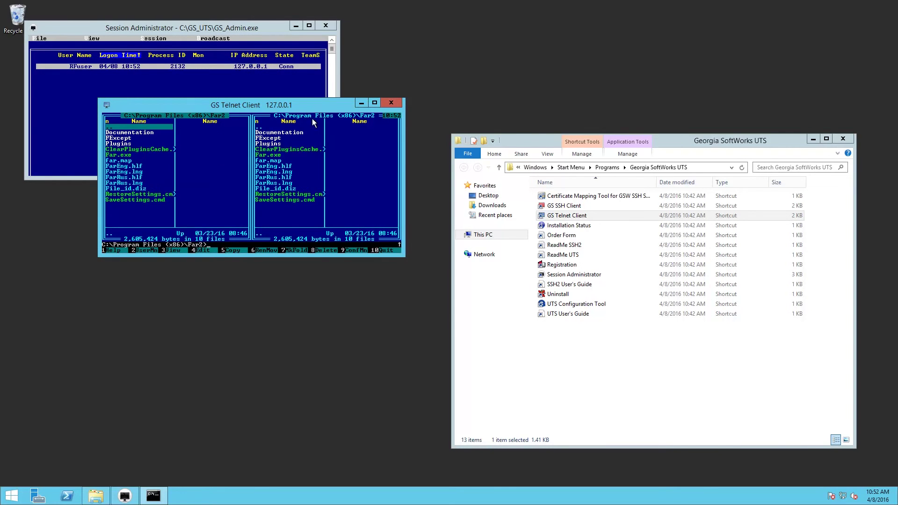
{"action": "left_click_drag", "start_coordinate": [317, 105], "coordinate": [252, 193]}
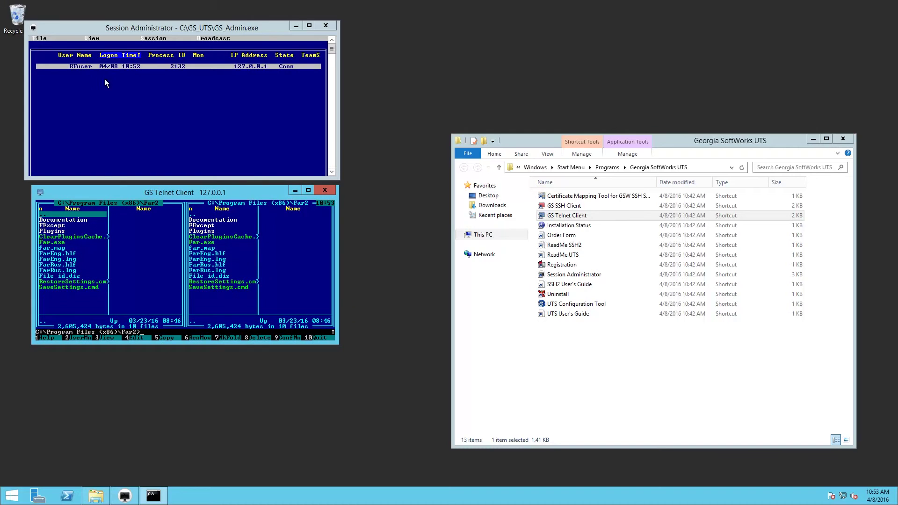
{"action": "left_click", "coordinate": [131, 66]}
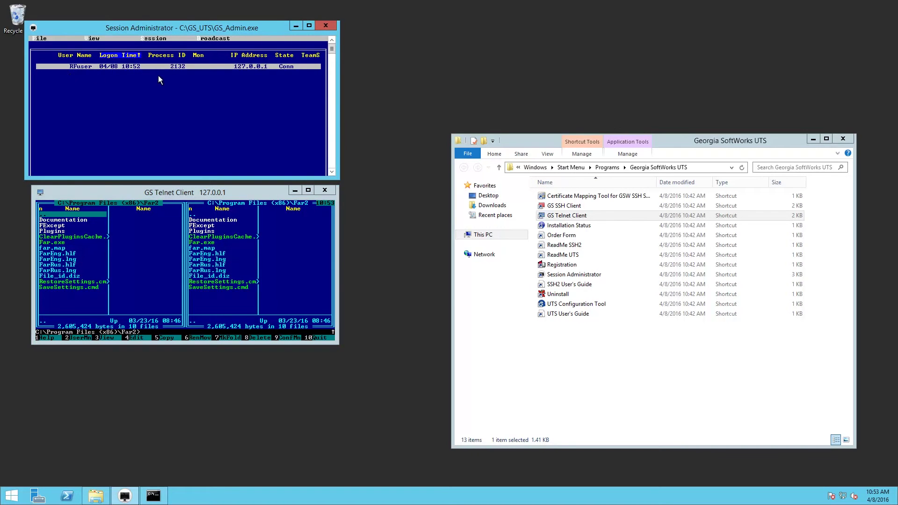
{"action": "double_click", "coordinate": [134, 66]}
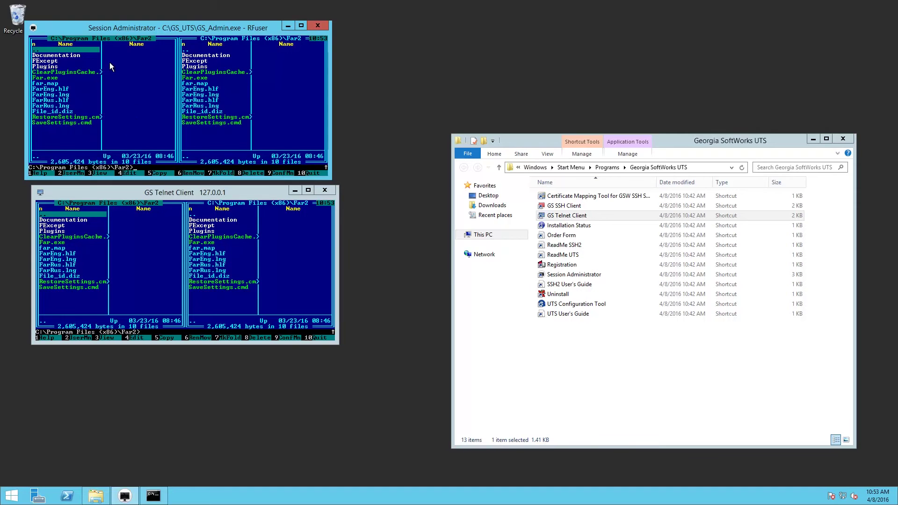
{"action": "left_click", "coordinate": [106, 337]}
{"action": "left_click", "coordinate": [106, 337]}
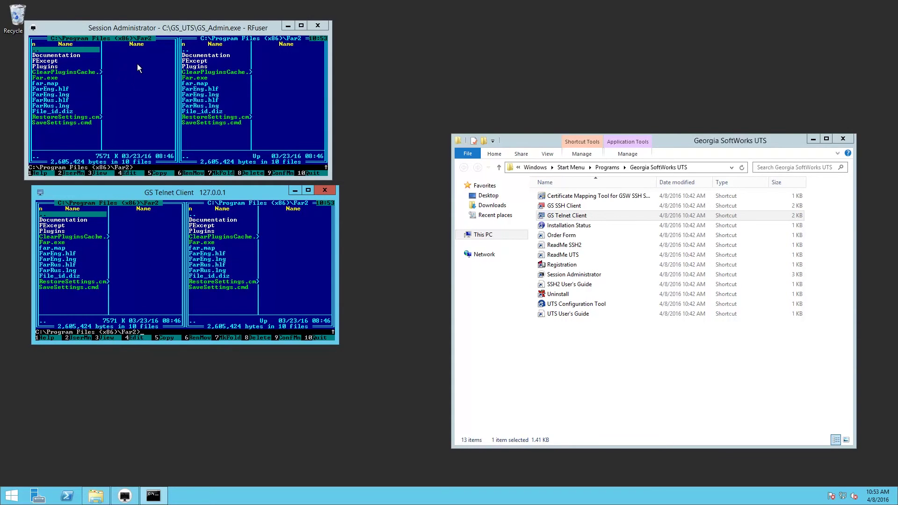
- View the connected session's details in Session Administrator, dismiss them, and reopen the Session menu
{"action": "left_click", "coordinate": [127, 28]}
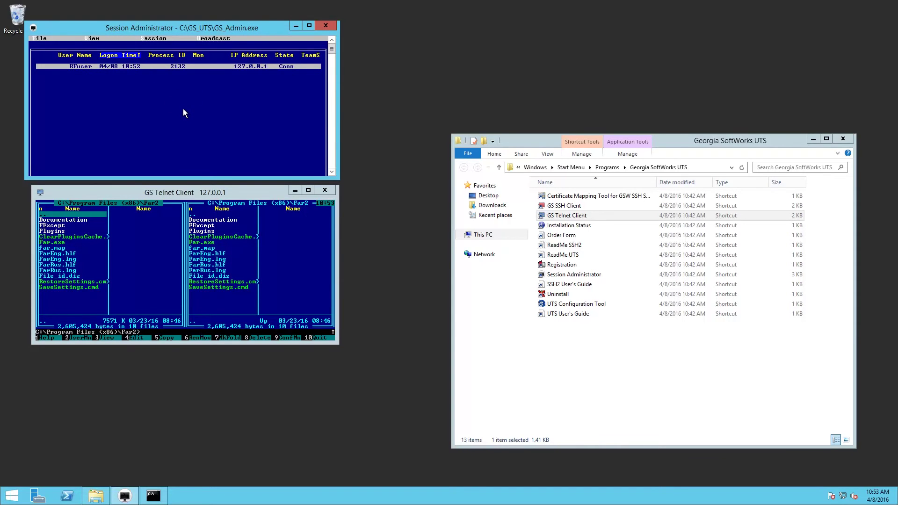
{"action": "left_click", "coordinate": [151, 39]}
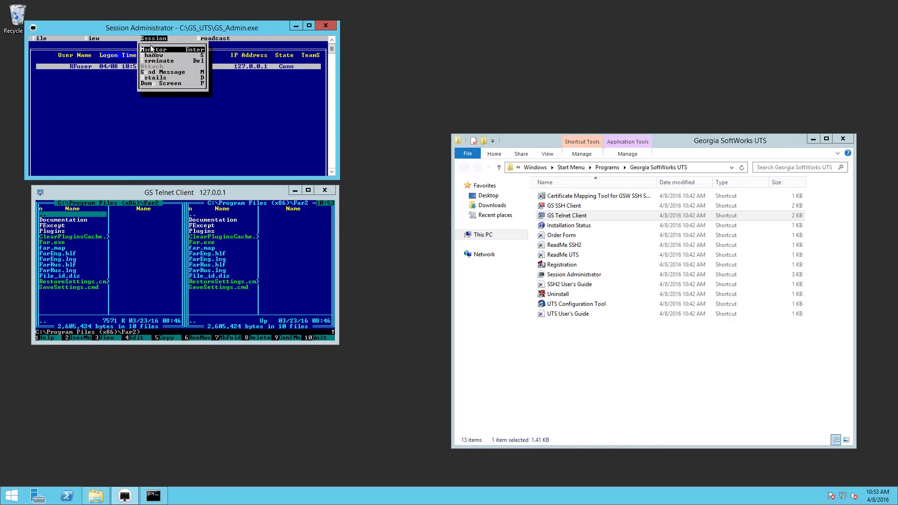
{"action": "left_click", "coordinate": [157, 78]}
{"action": "left_click", "coordinate": [217, 134]}
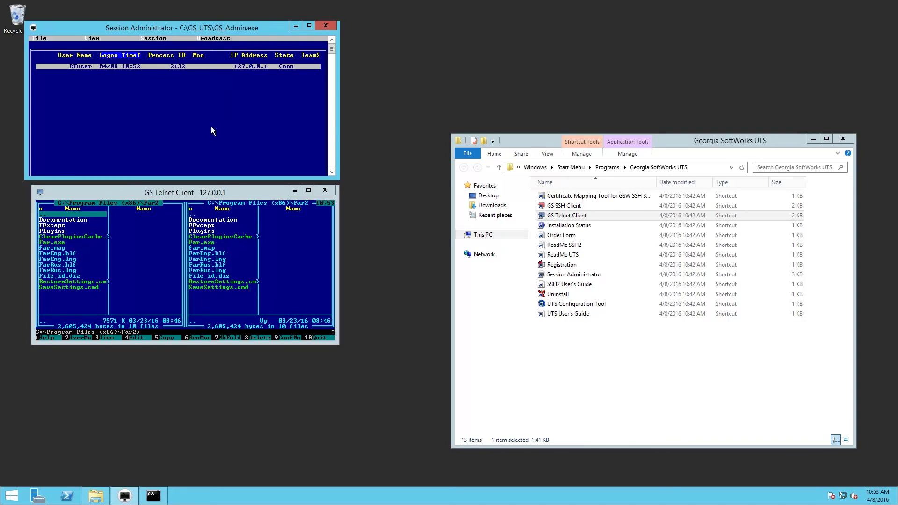
{"action": "left_click", "coordinate": [156, 40]}
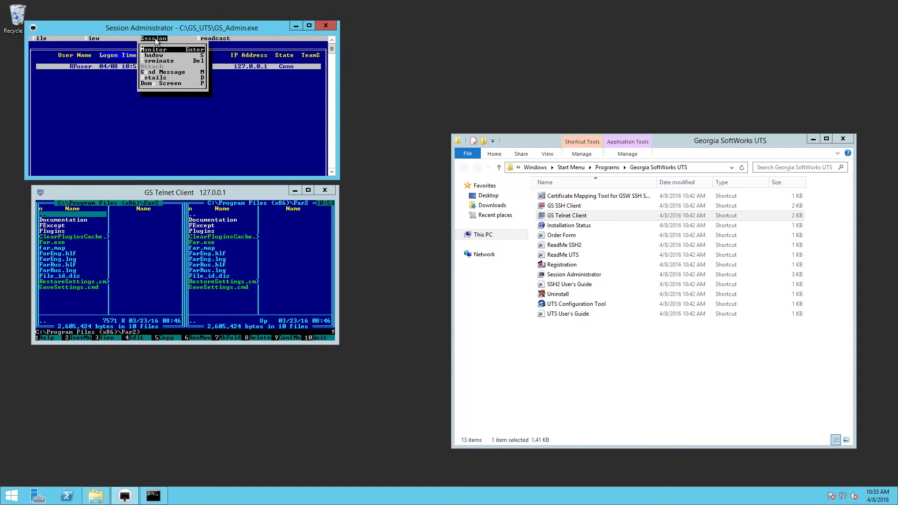
- Monitor the session, then quit FAR Manager via 10Quit and confirm Yes
{"action": "left_click", "coordinate": [156, 56]}
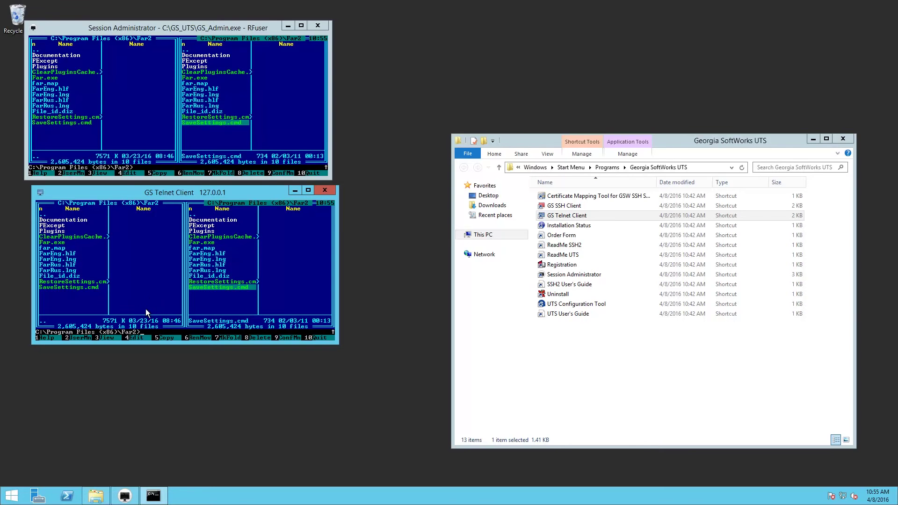
{"action": "left_click", "coordinate": [316, 337]}
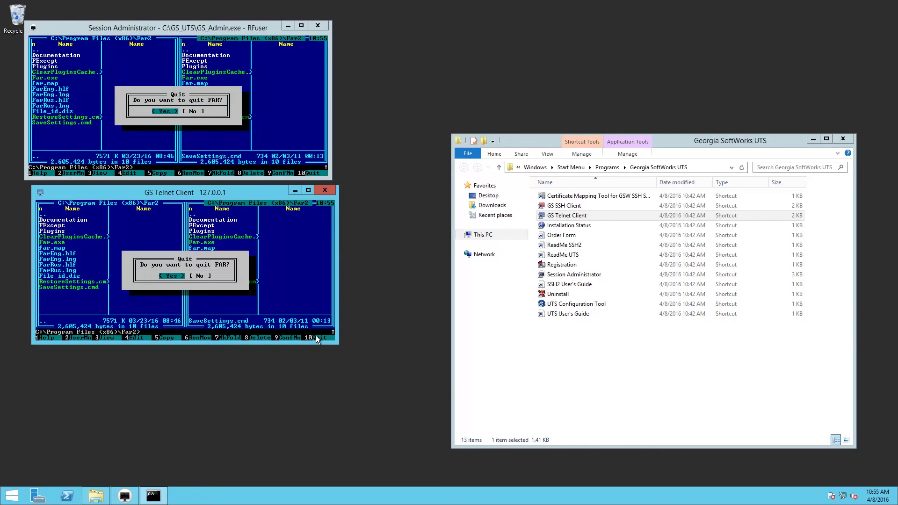
{"action": "left_click", "coordinate": [169, 276]}
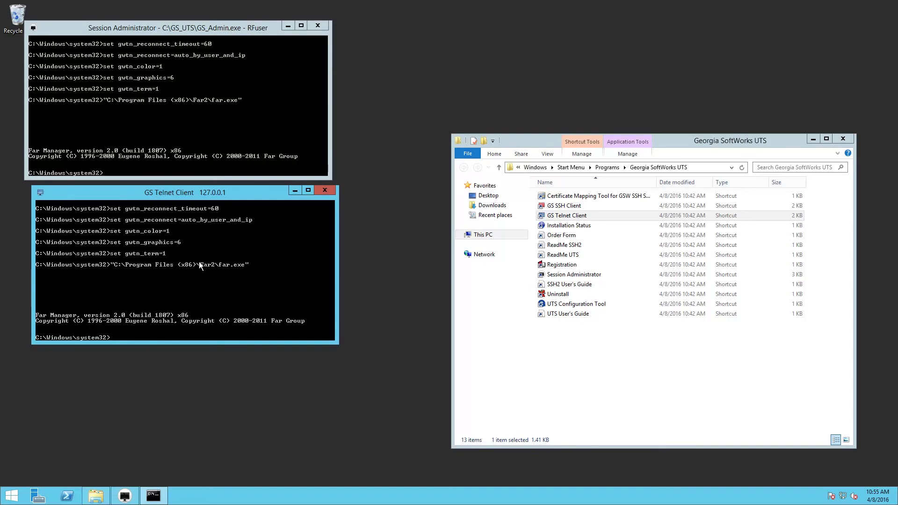
- In GSW UTS Configuration, enable 'Terminate Session When User Exits Application' for the local user's Logon Script and apply
{"action": "double_click", "coordinate": [580, 305]}
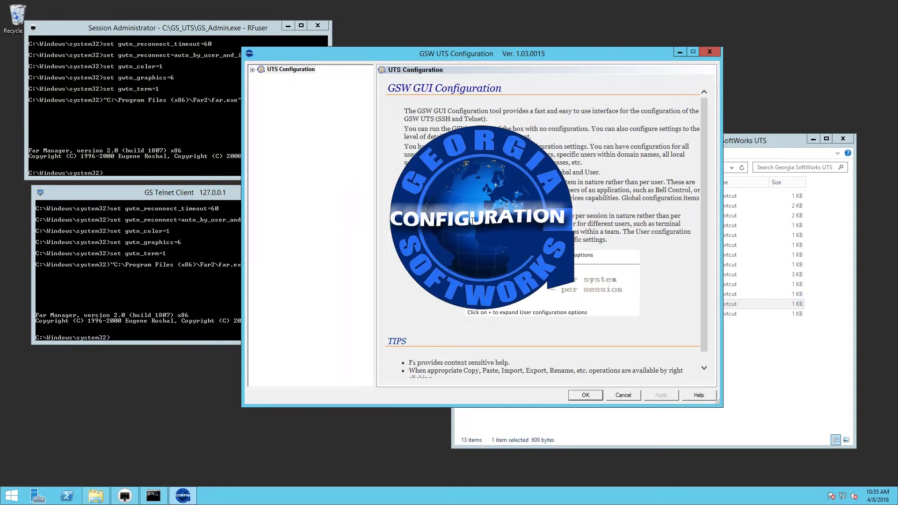
{"action": "left_click", "coordinate": [252, 70]}
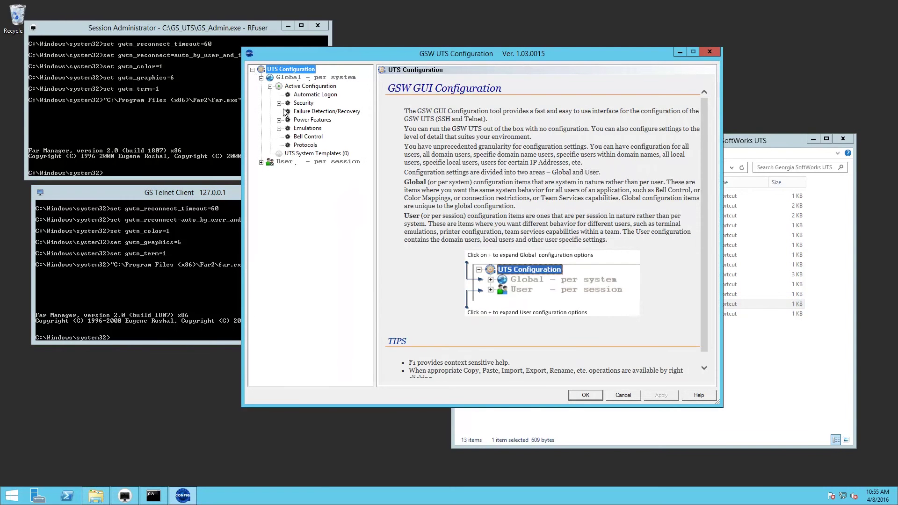
{"action": "left_click", "coordinate": [261, 162]}
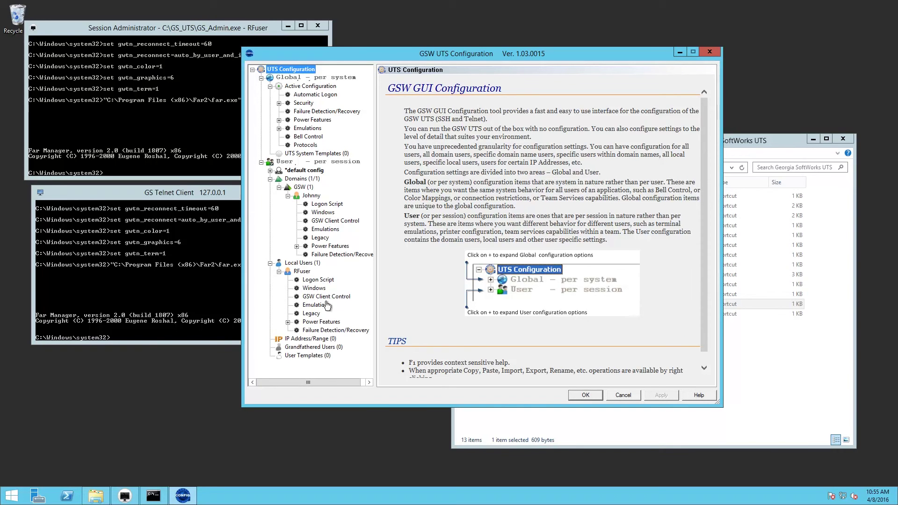
{"action": "left_click", "coordinate": [322, 281]}
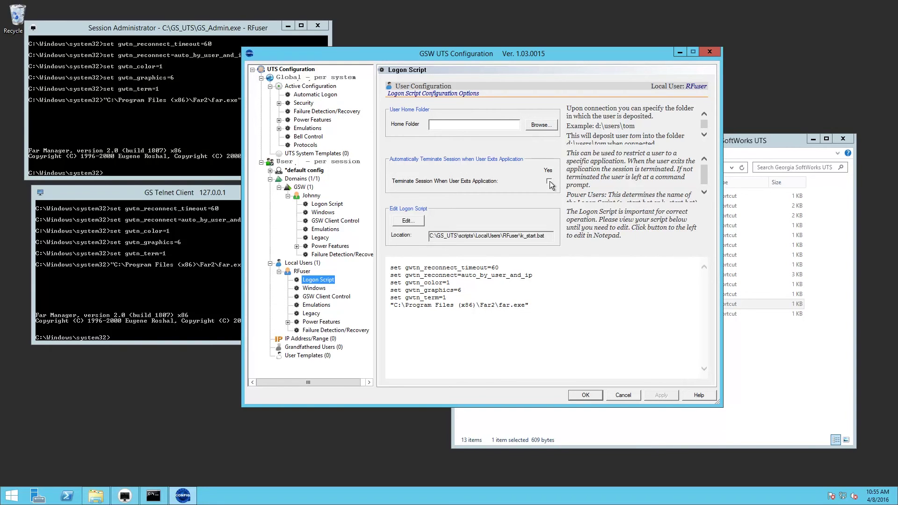
{"action": "left_click", "coordinate": [549, 181]}
{"action": "left_click", "coordinate": [660, 395]}
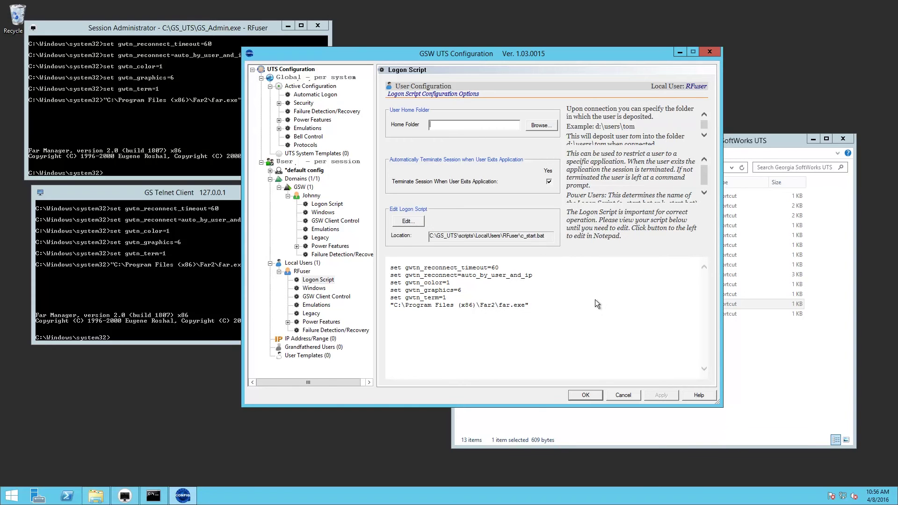
- Close the configuration with OK and clear stray characters at the telnet prompt
{"action": "left_click", "coordinate": [585, 396]}
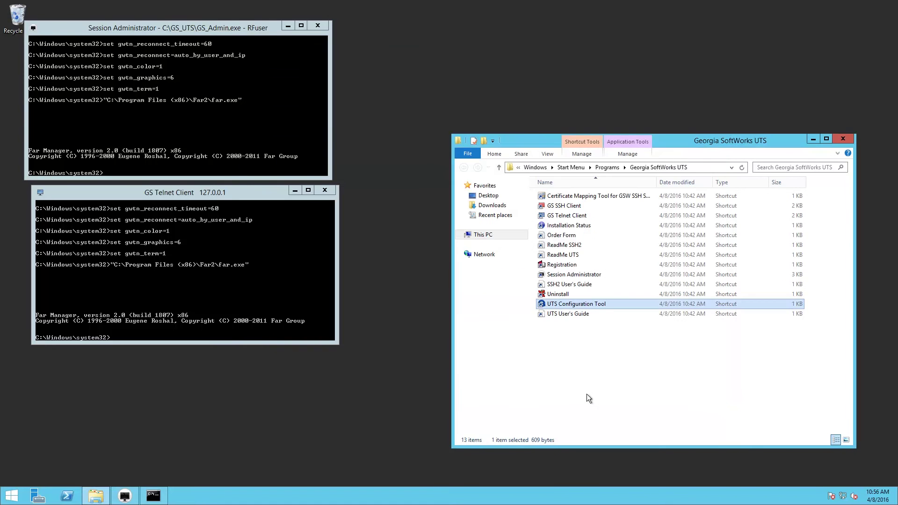
{"action": "left_click", "coordinate": [200, 307]}
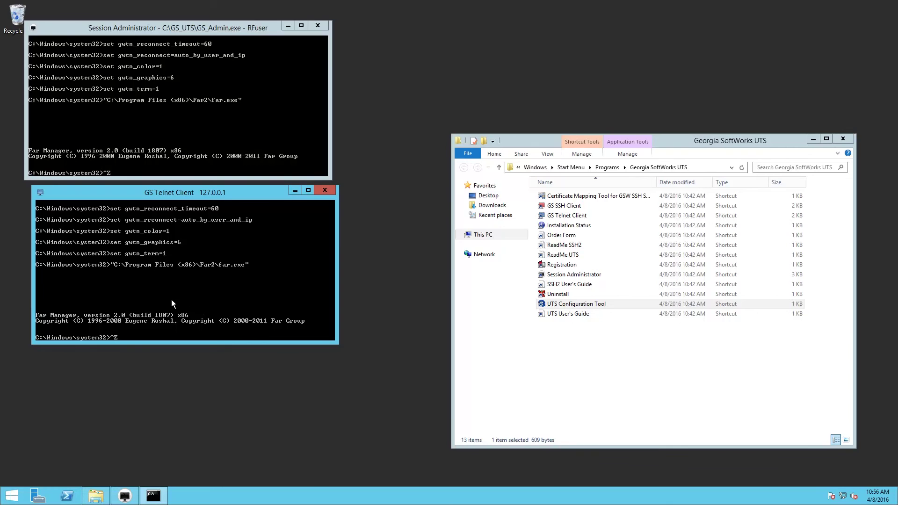
{"action": "key", "text": "BackSpace"}
- Show the active session list in Session Administrator, then type exit in the telnet session
{"action": "left_click", "coordinate": [131, 124]}
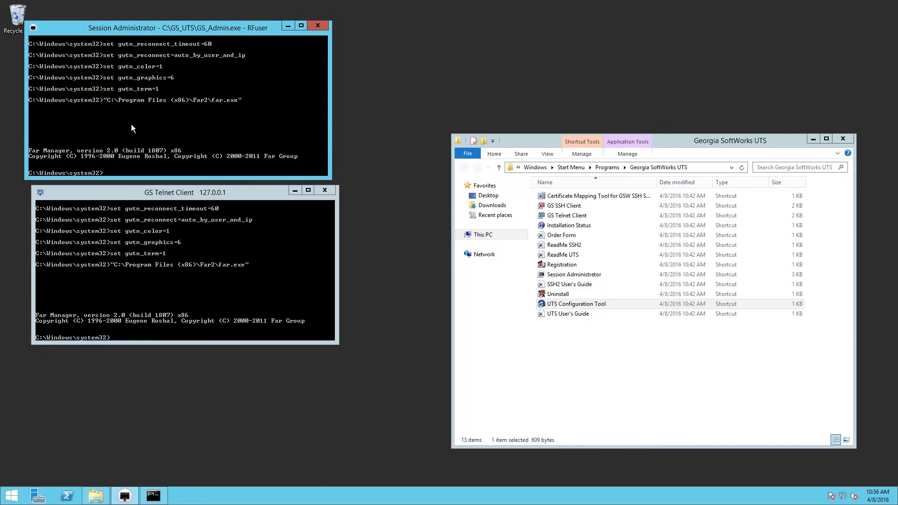
{"action": "key", "text": "Escape"}
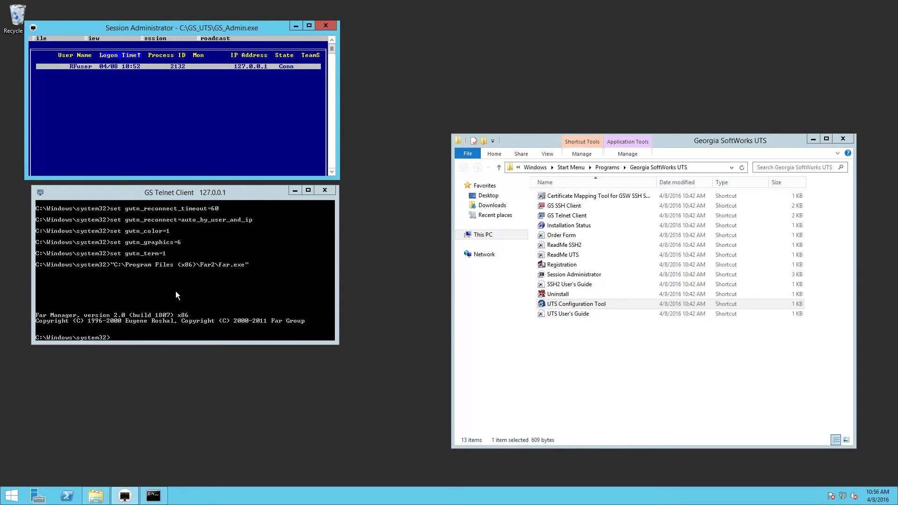
{"action": "left_click", "coordinate": [173, 312]}
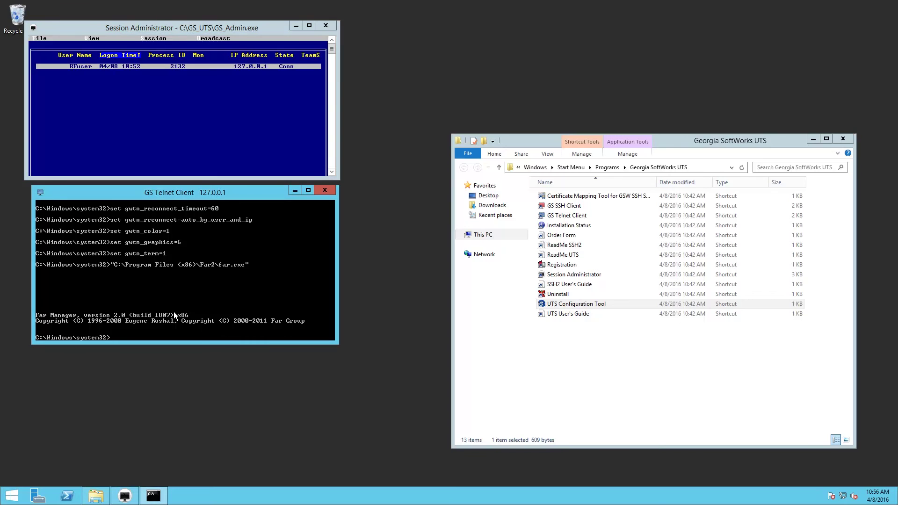
{"action": "type", "text": "exit"}
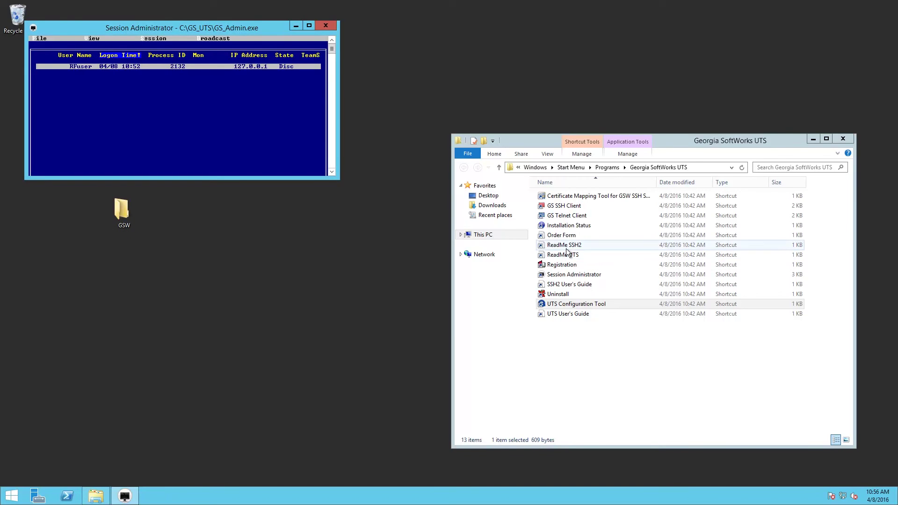
- Start a new telnet session, view SaveSettings.cmd in Far, then close the window to suspend it
{"action": "double_click", "coordinate": [569, 215]}
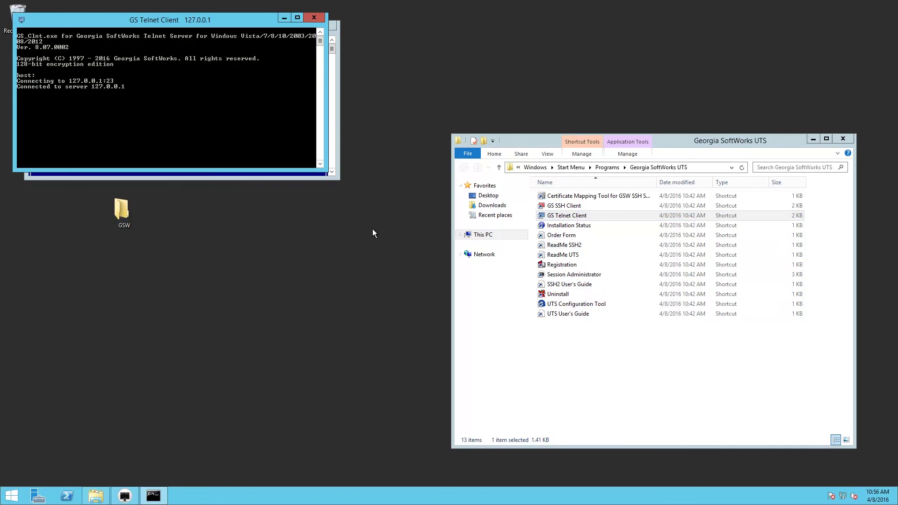
{"action": "left_click_drag", "start_coordinate": [188, 20], "coordinate": [206, 212]}
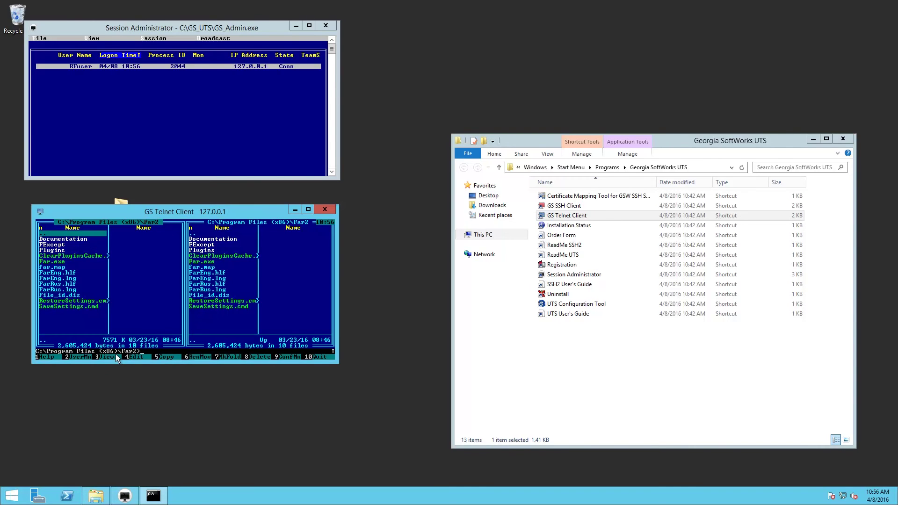
{"action": "type", "text": "3"}
{"action": "key", "text": "BackSpace"}
{"action": "key", "text": "End"}
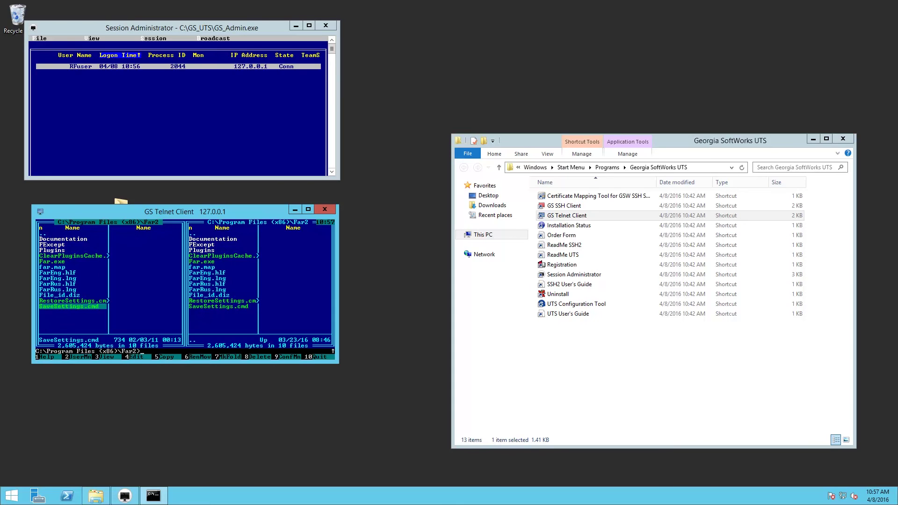
{"action": "left_click", "coordinate": [108, 358]}
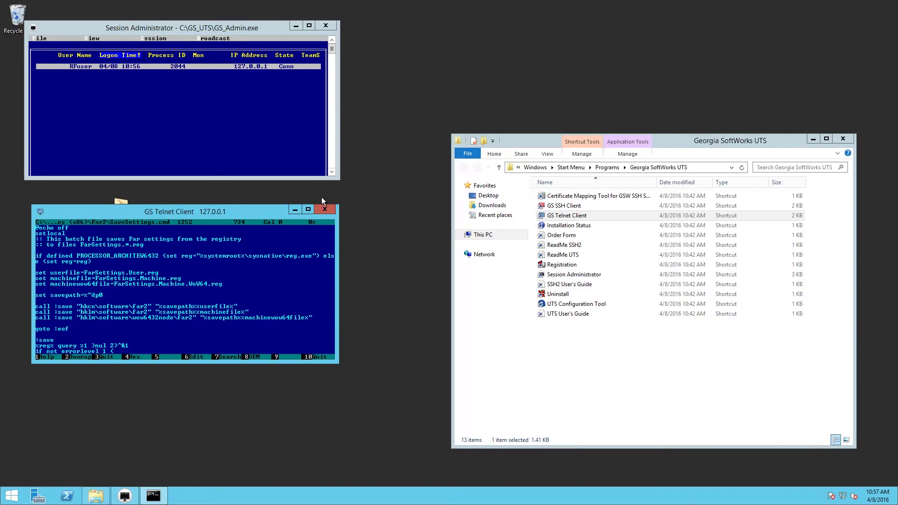
{"action": "left_click", "coordinate": [326, 210]}
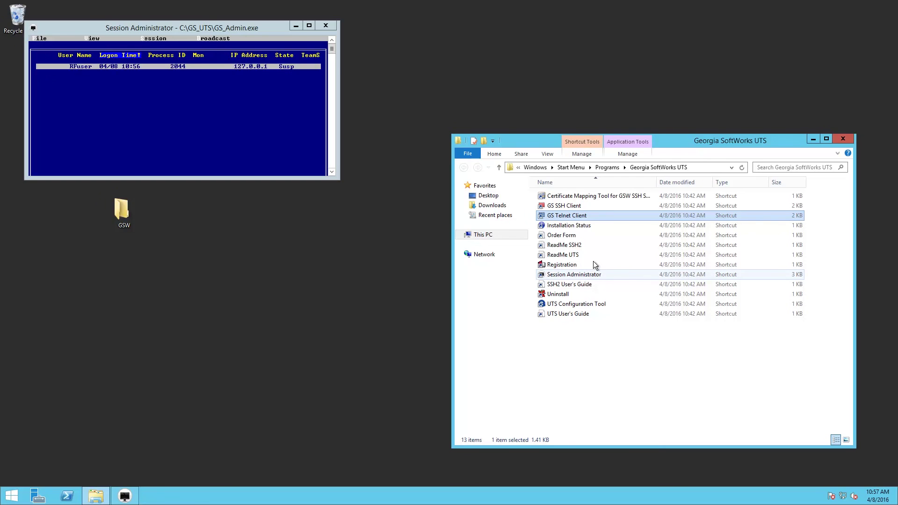
- Reconnect to the suspended session, exit the file viewer, and quit Far Manager confirming Yes
{"action": "double_click", "coordinate": [563, 215]}
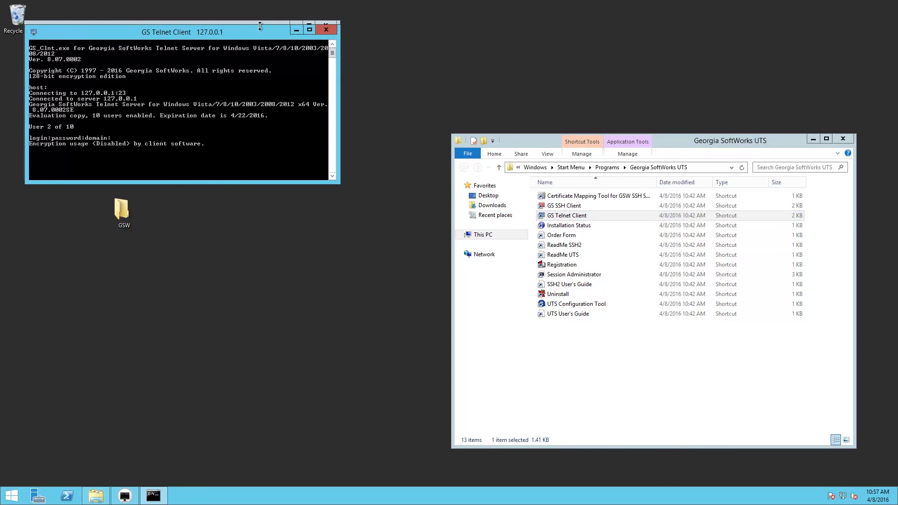
{"action": "left_click_drag", "start_coordinate": [260, 33], "coordinate": [260, 154]}
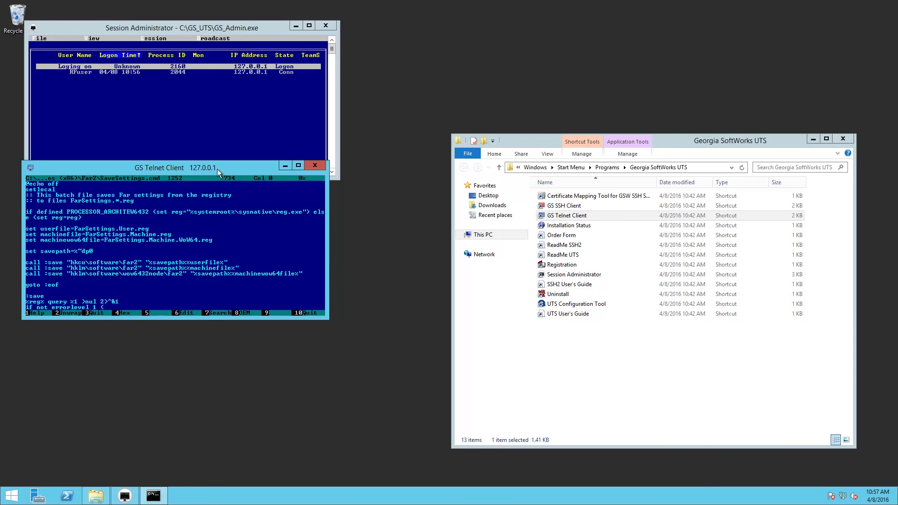
{"action": "left_click_drag", "start_coordinate": [217, 169], "coordinate": [222, 218]}
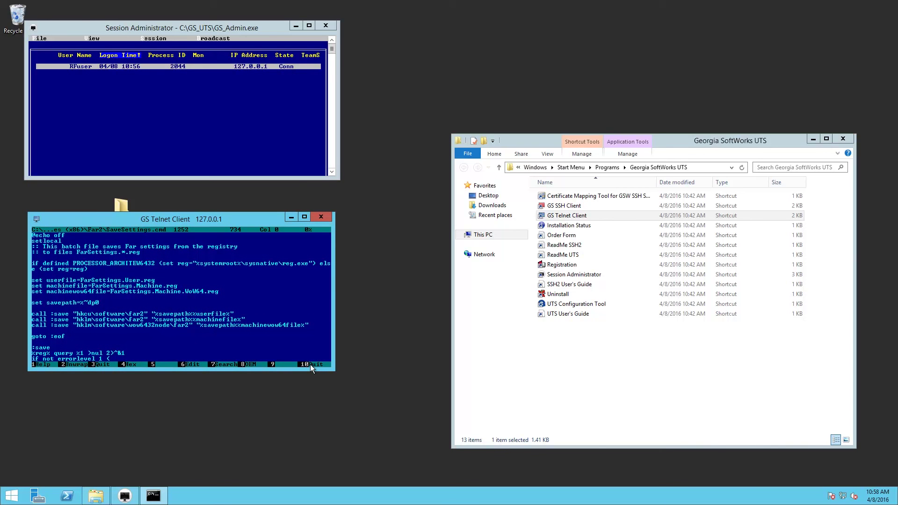
{"action": "left_click", "coordinate": [98, 364]}
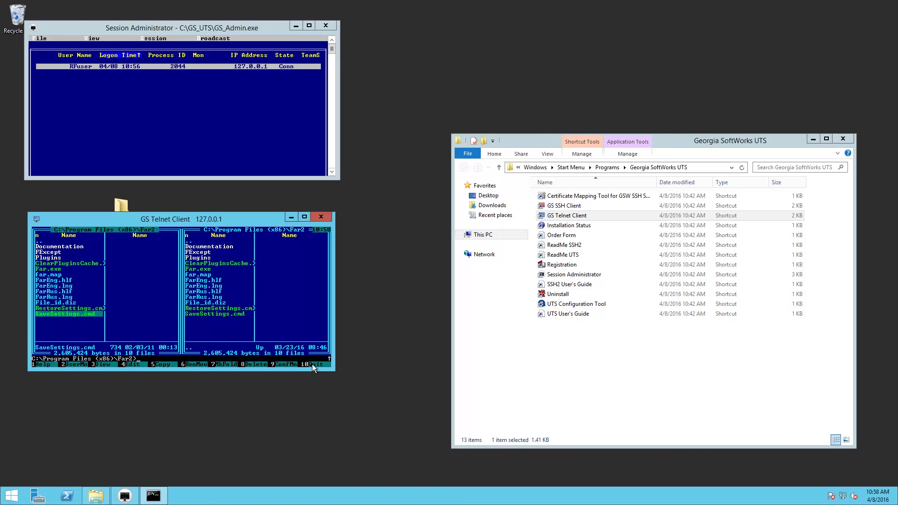
{"action": "left_click", "coordinate": [313, 364]}
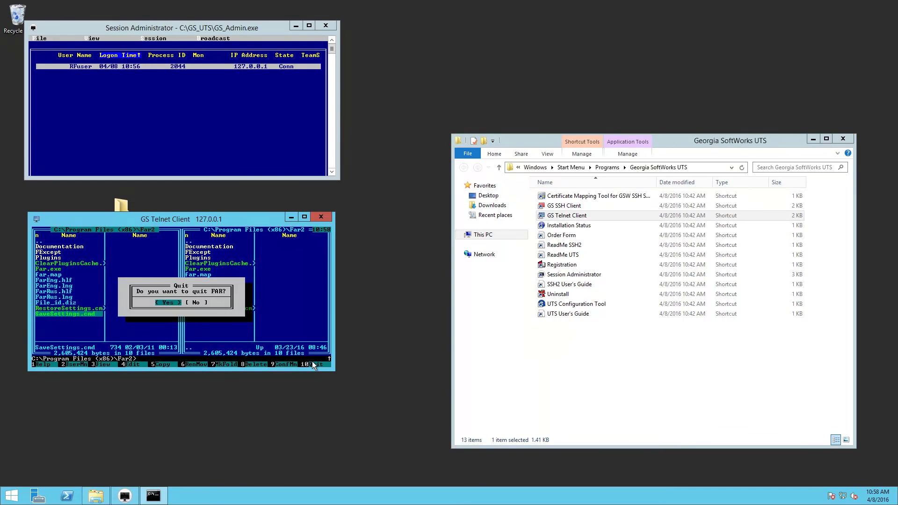
{"action": "left_click", "coordinate": [164, 301]}
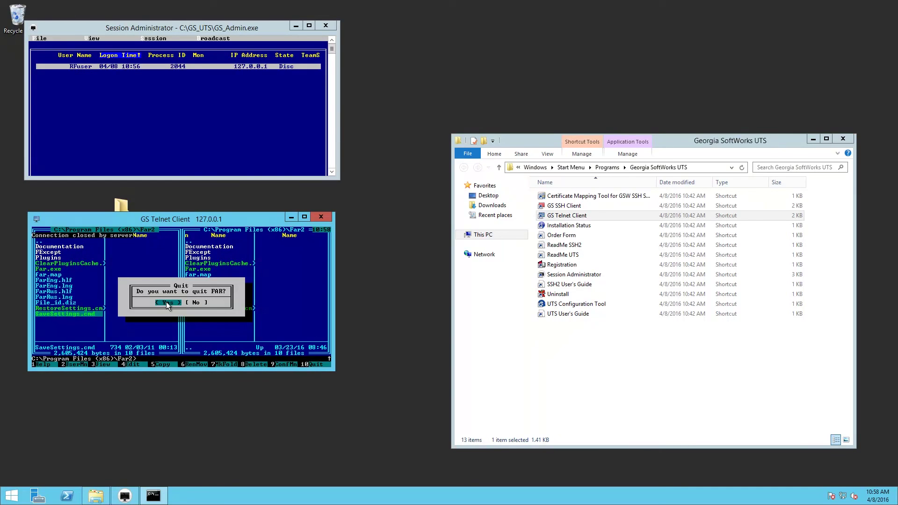